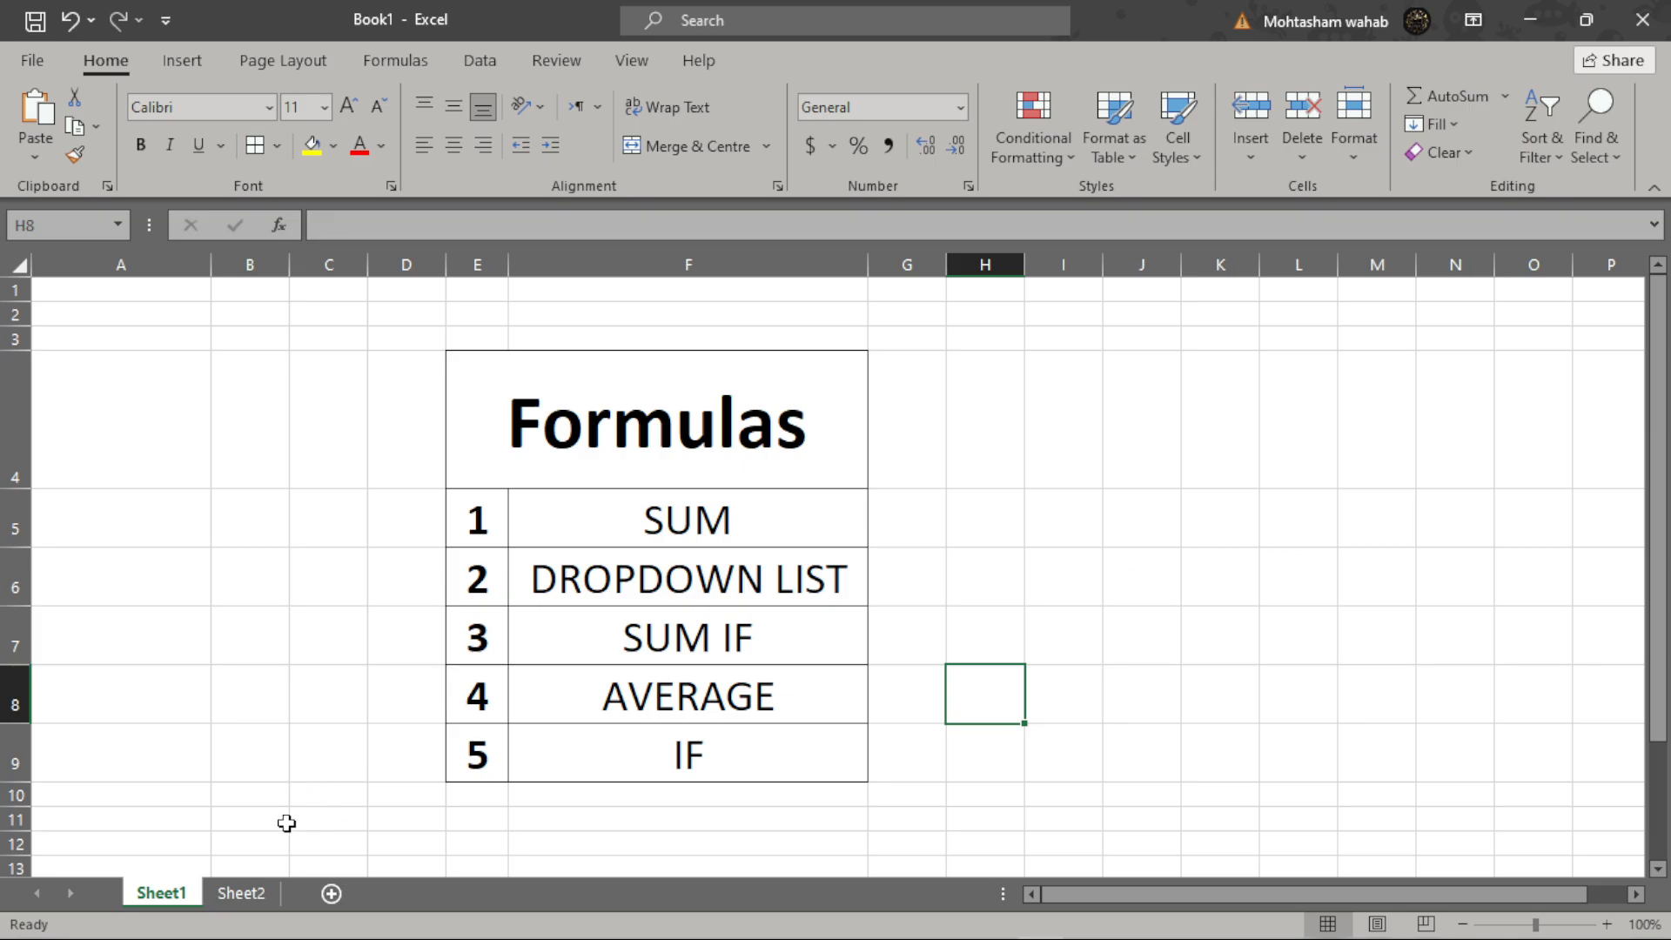
Step: Label the row below MIC on Sheet2 as Total in cell B11
{"action": "left_click", "coordinate": [242, 894]}
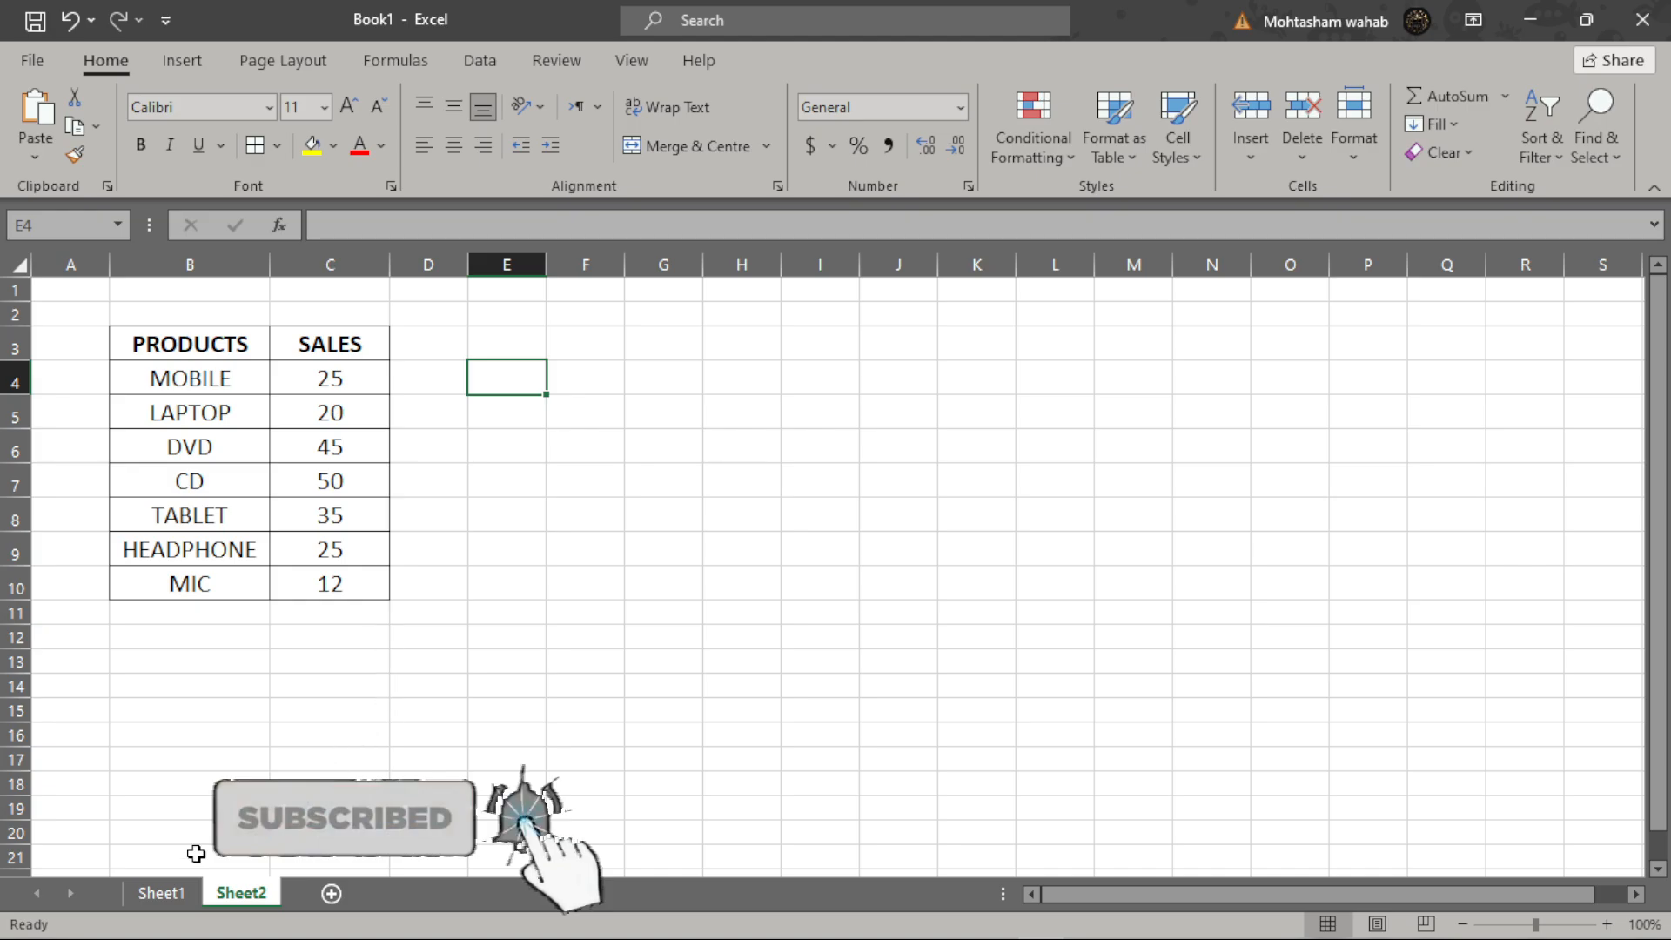
{"action": "left_click", "coordinate": [171, 895]}
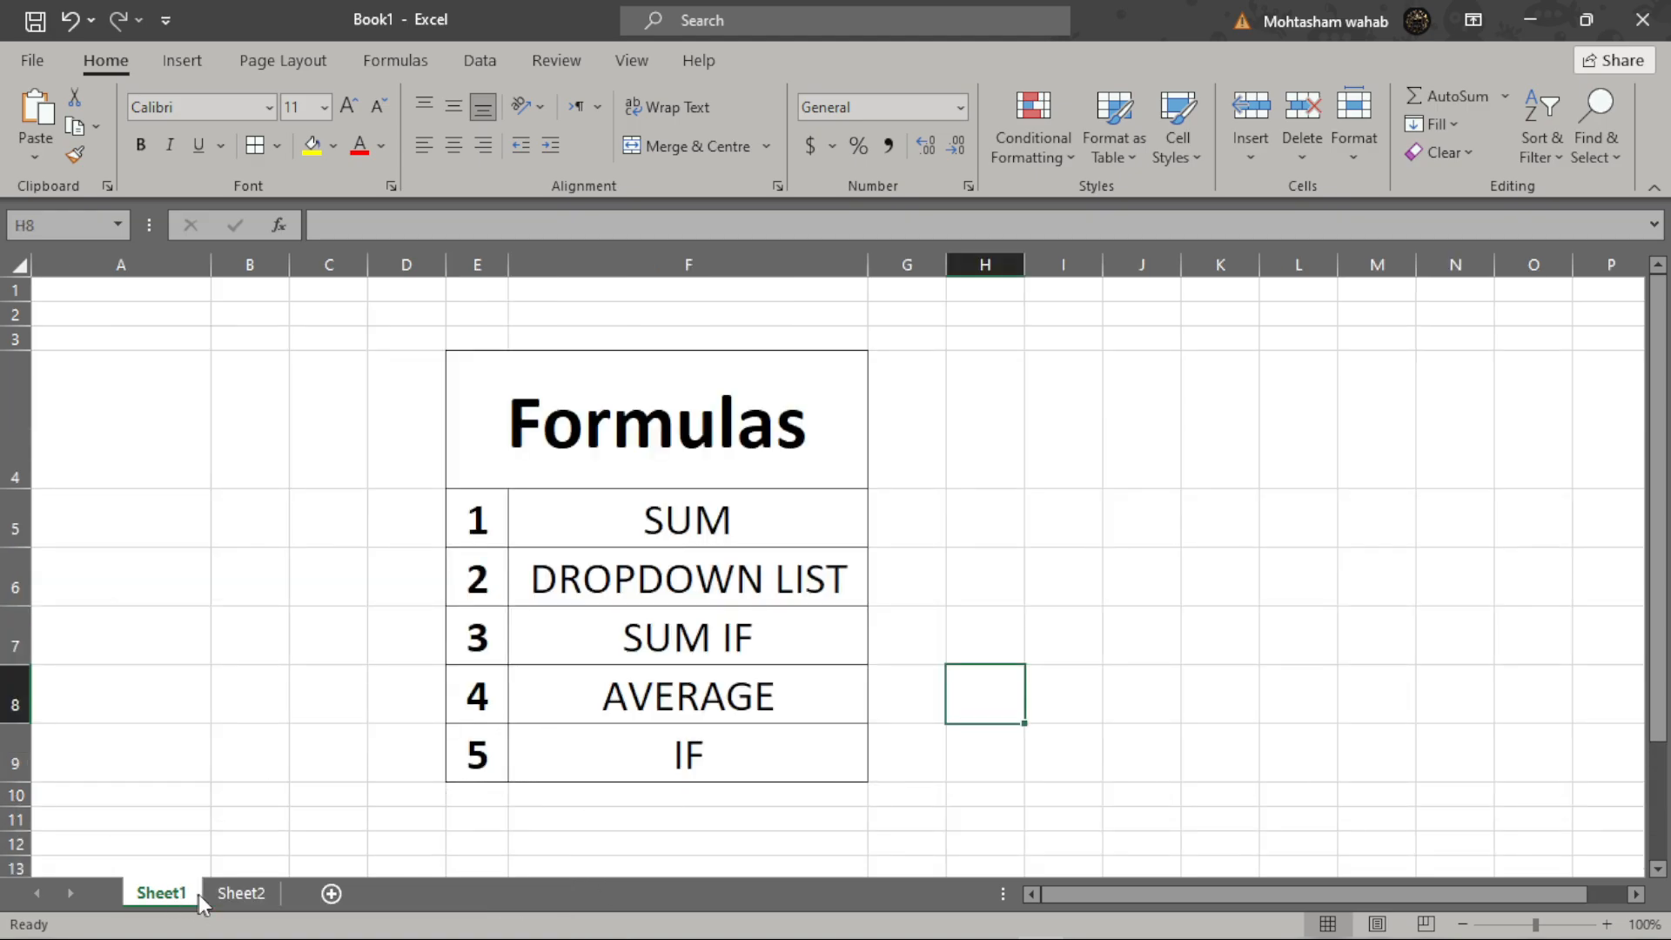
{"action": "left_click", "coordinate": [228, 895]}
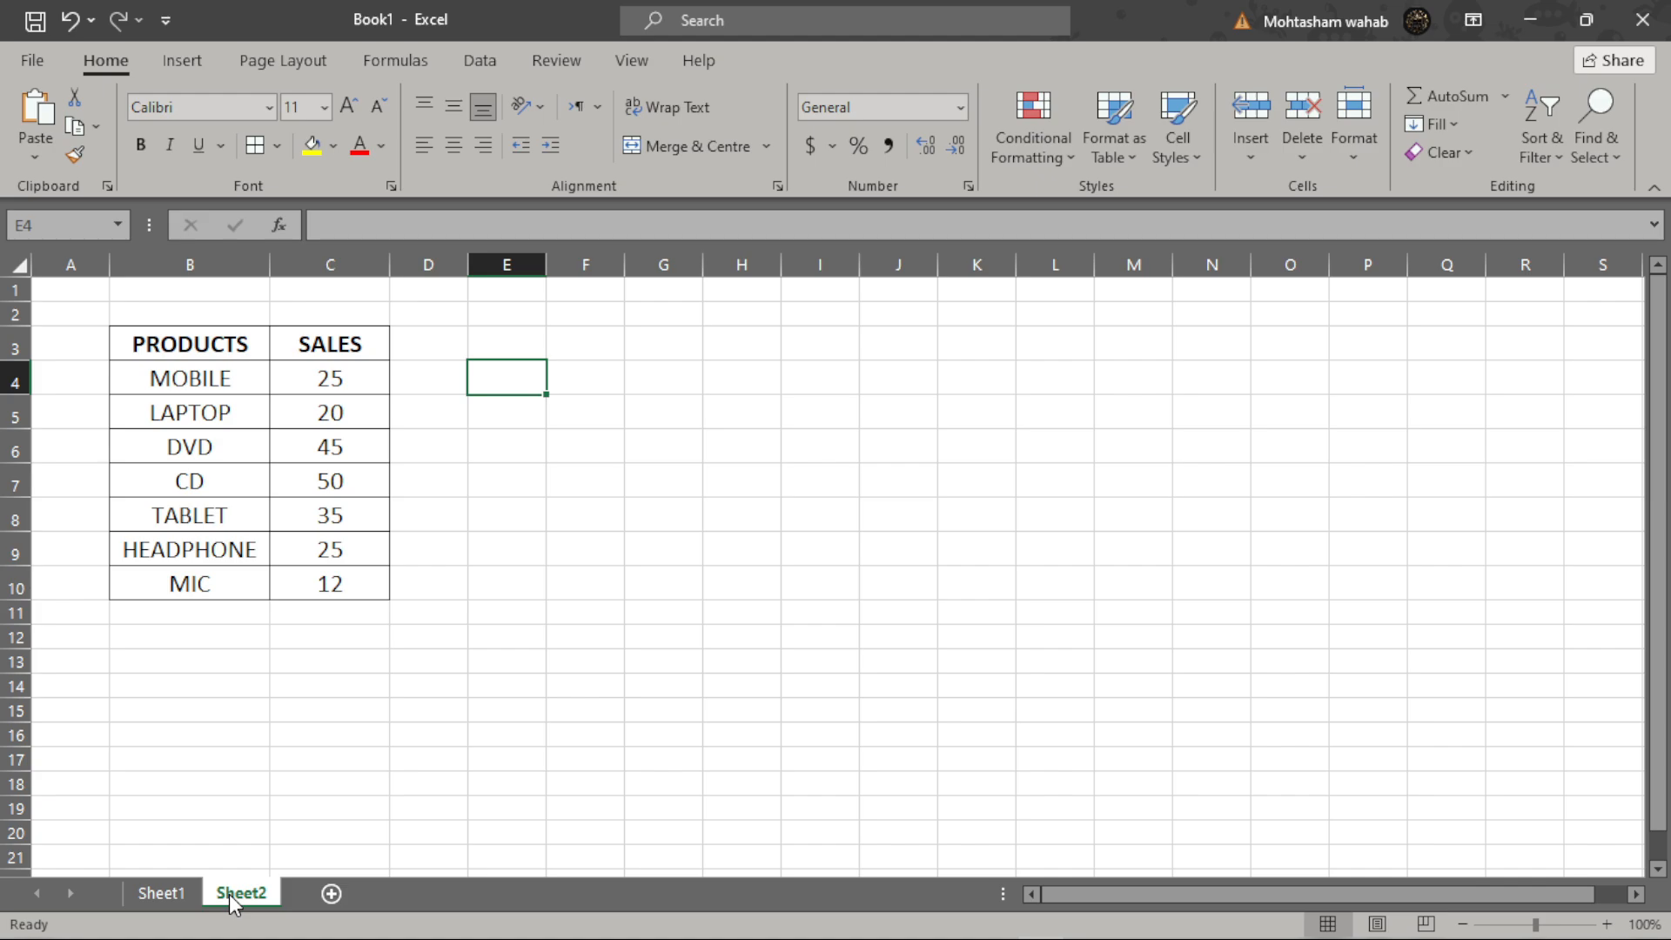
{"action": "left_click", "coordinate": [191, 614]}
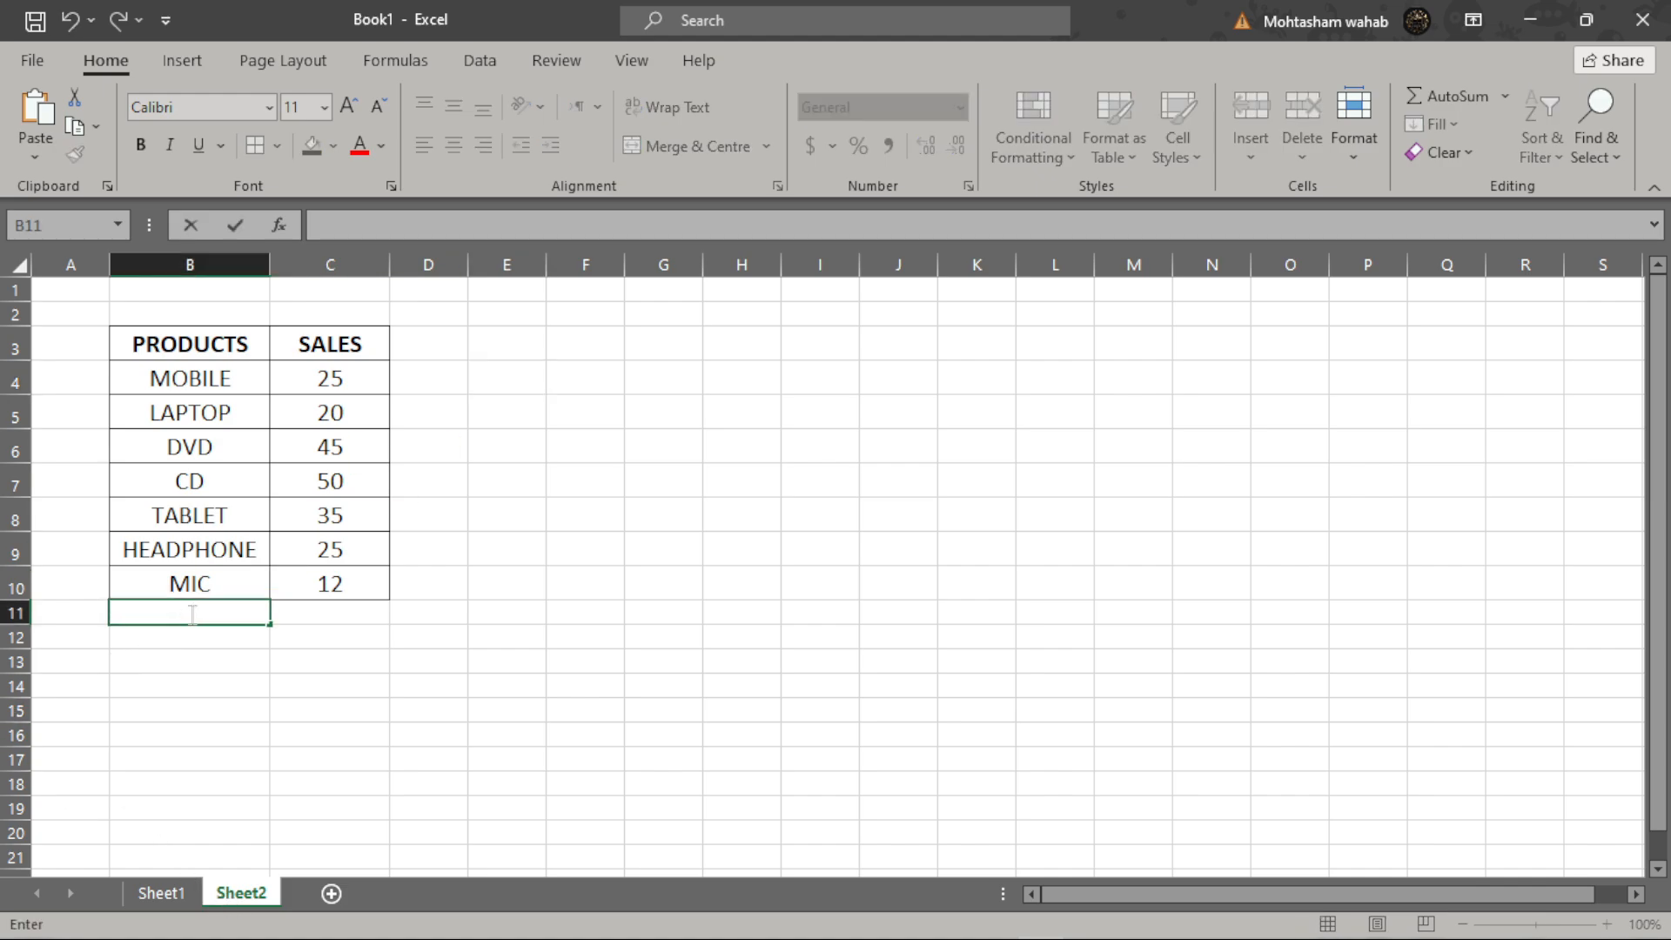
{"action": "type", "text": "Total"}
Step: Calculate the sales total in cell C11 with the formula =sum(C4:C10)
{"action": "left_click", "coordinate": [358, 612]}
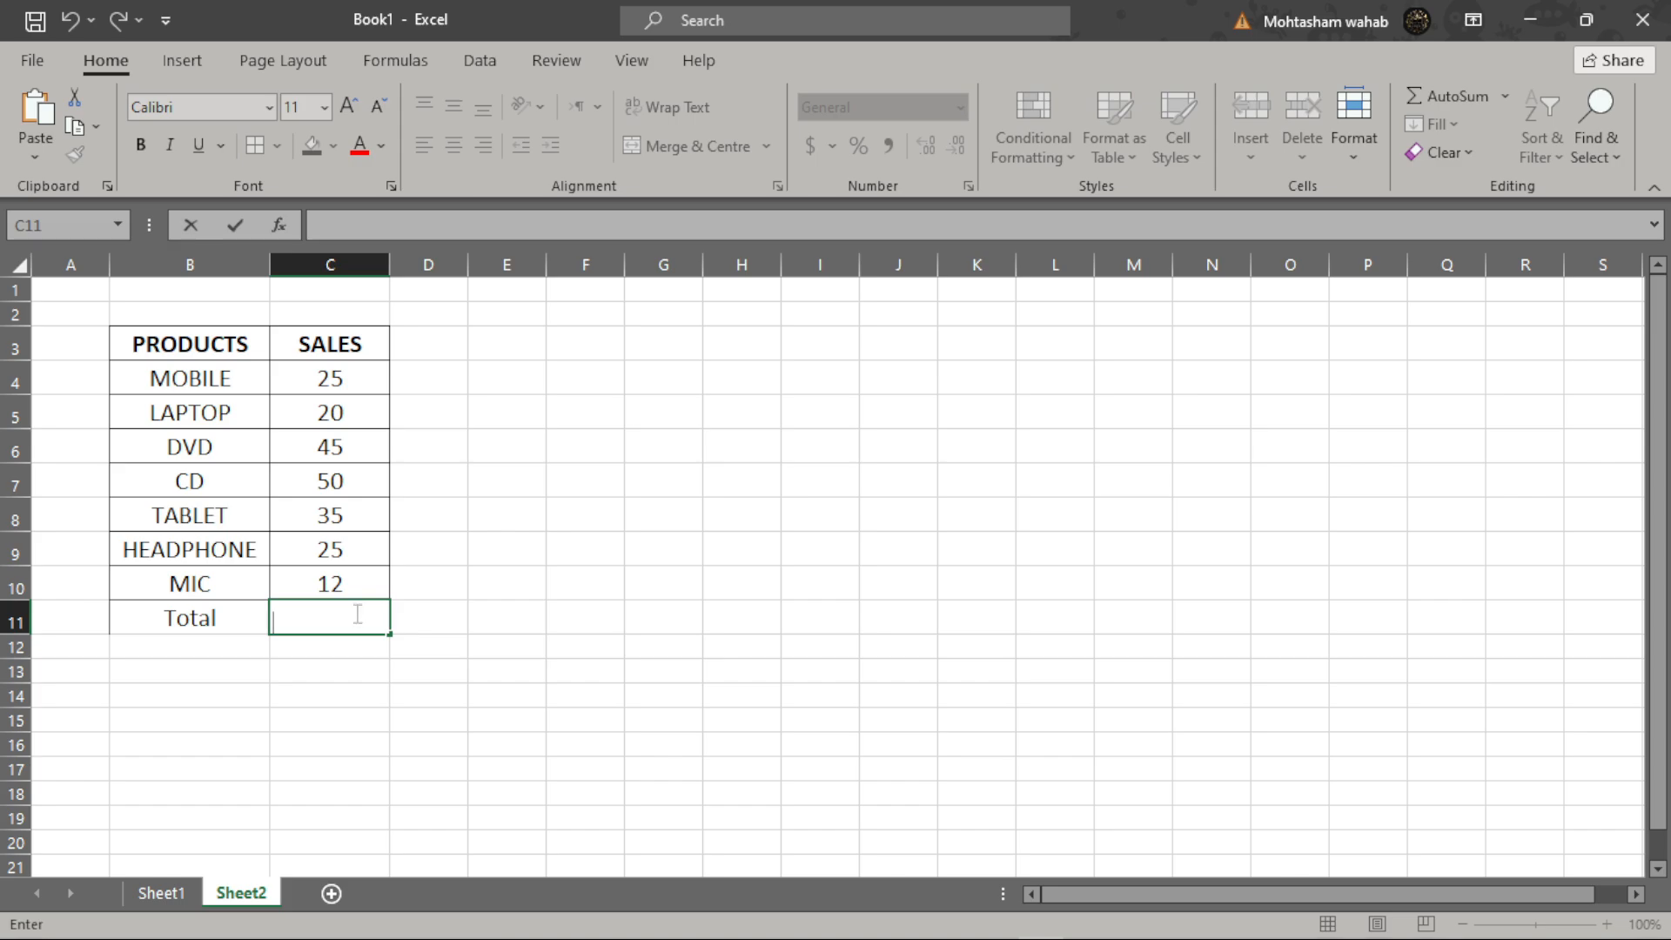
{"action": "type", "text": "=sum"}
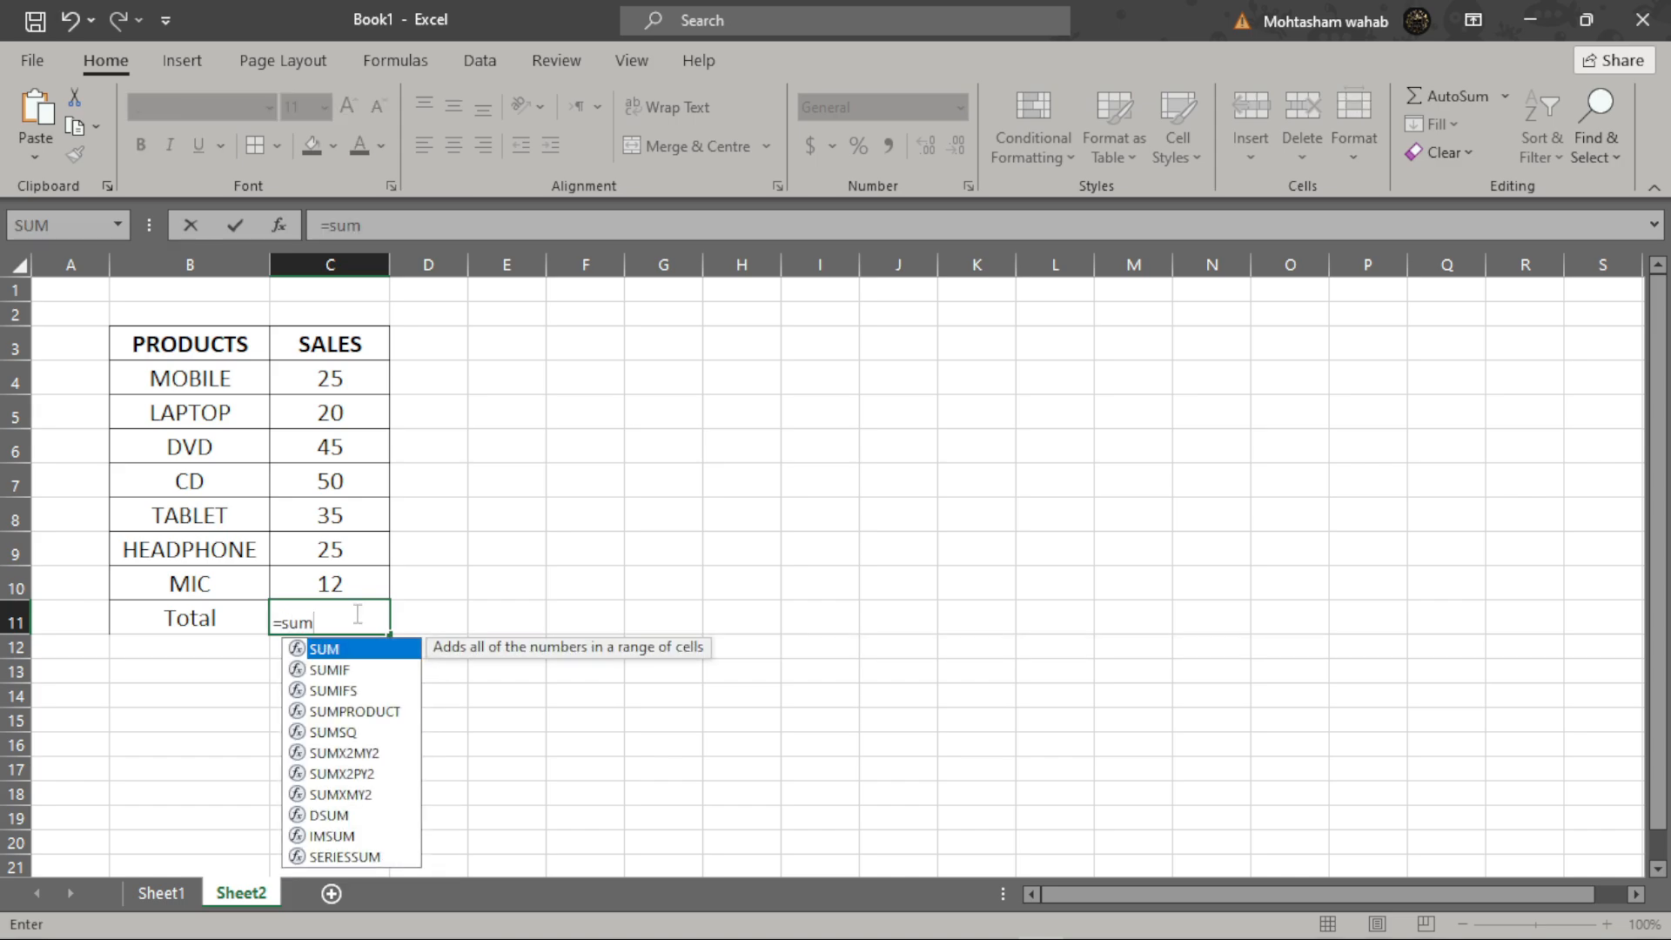
{"action": "type", "text": "("}
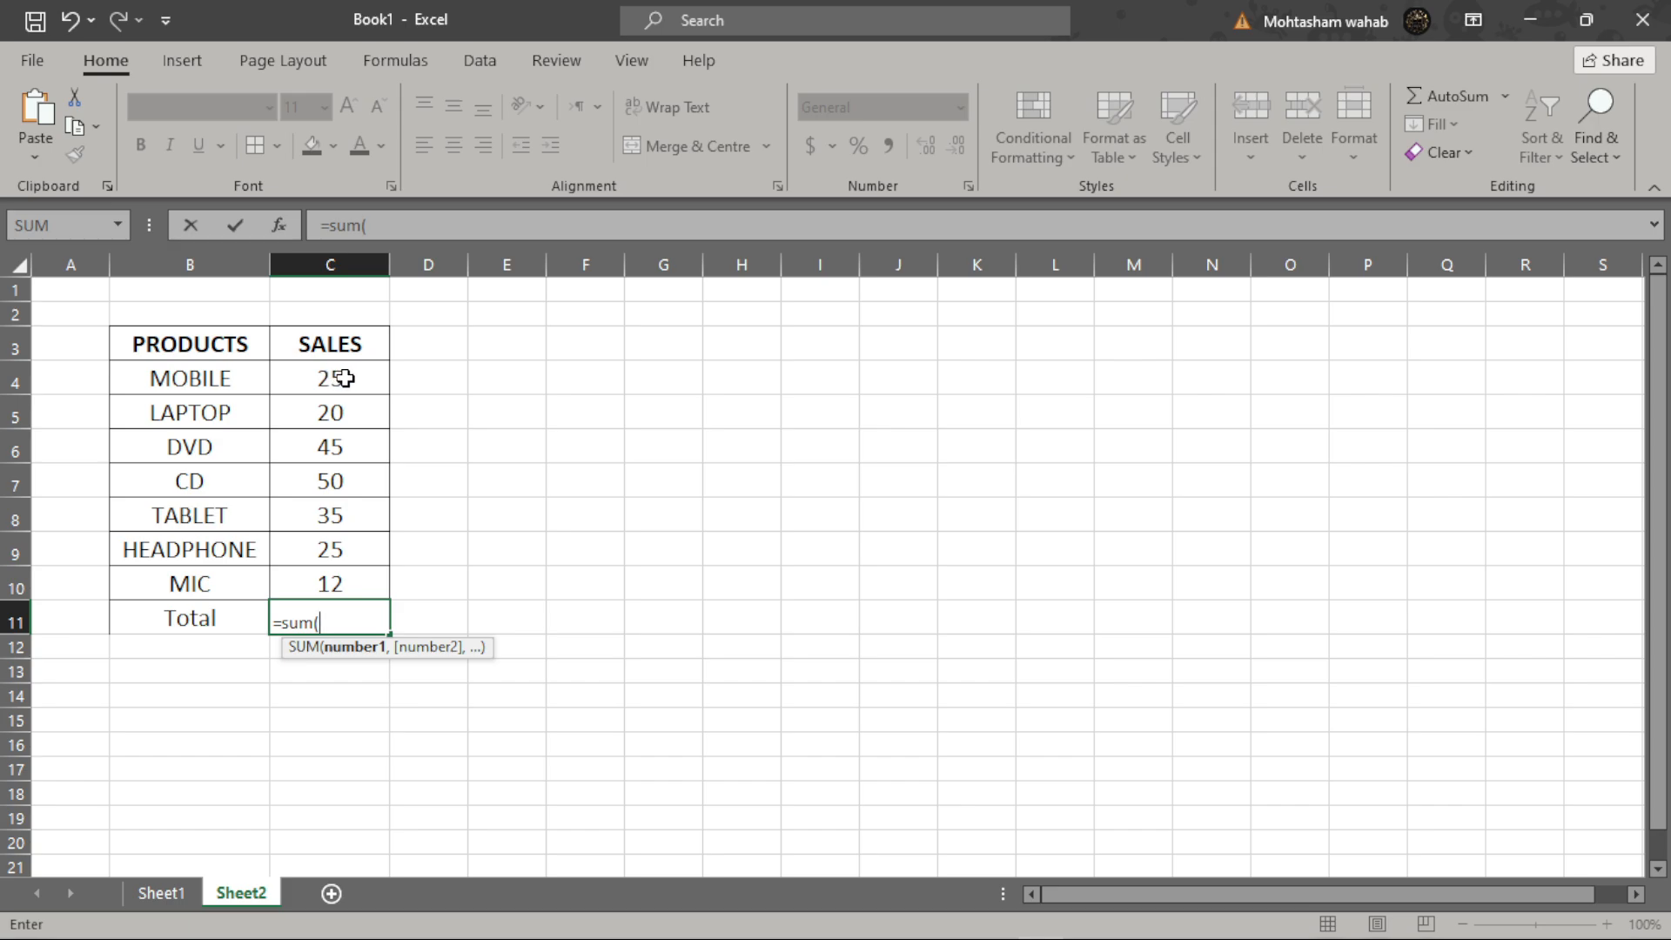
{"action": "left_click_drag", "start_coordinate": [342, 376], "coordinate": [339, 578]}
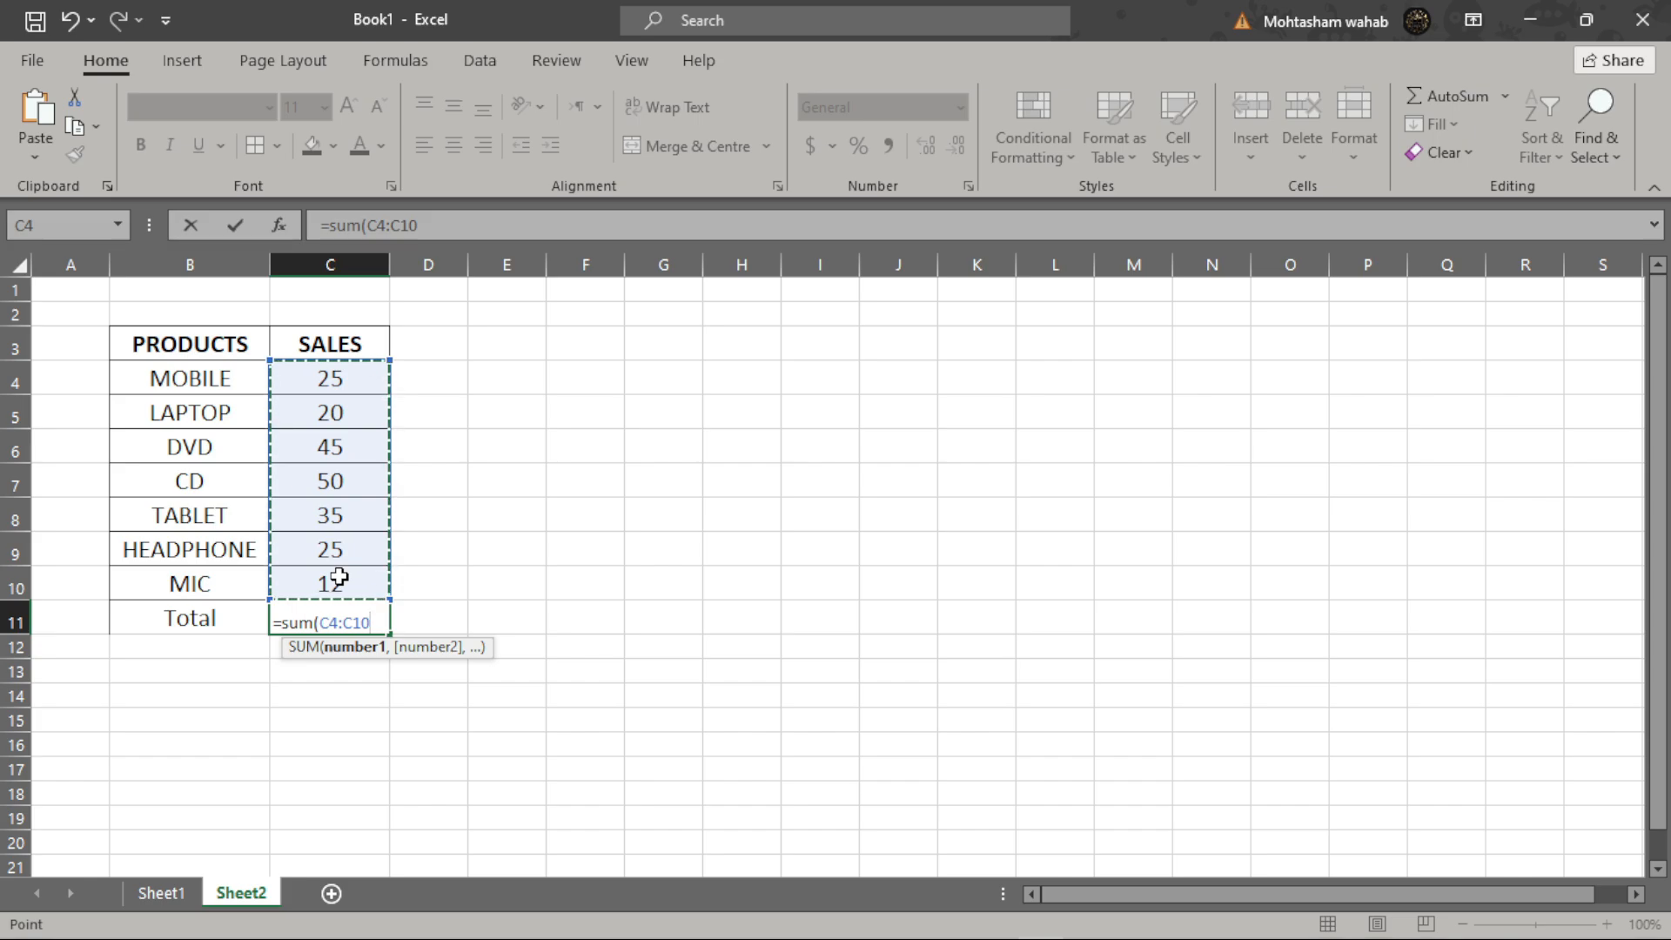
{"action": "type", "text": ")"}
{"action": "key", "text": "Return"}
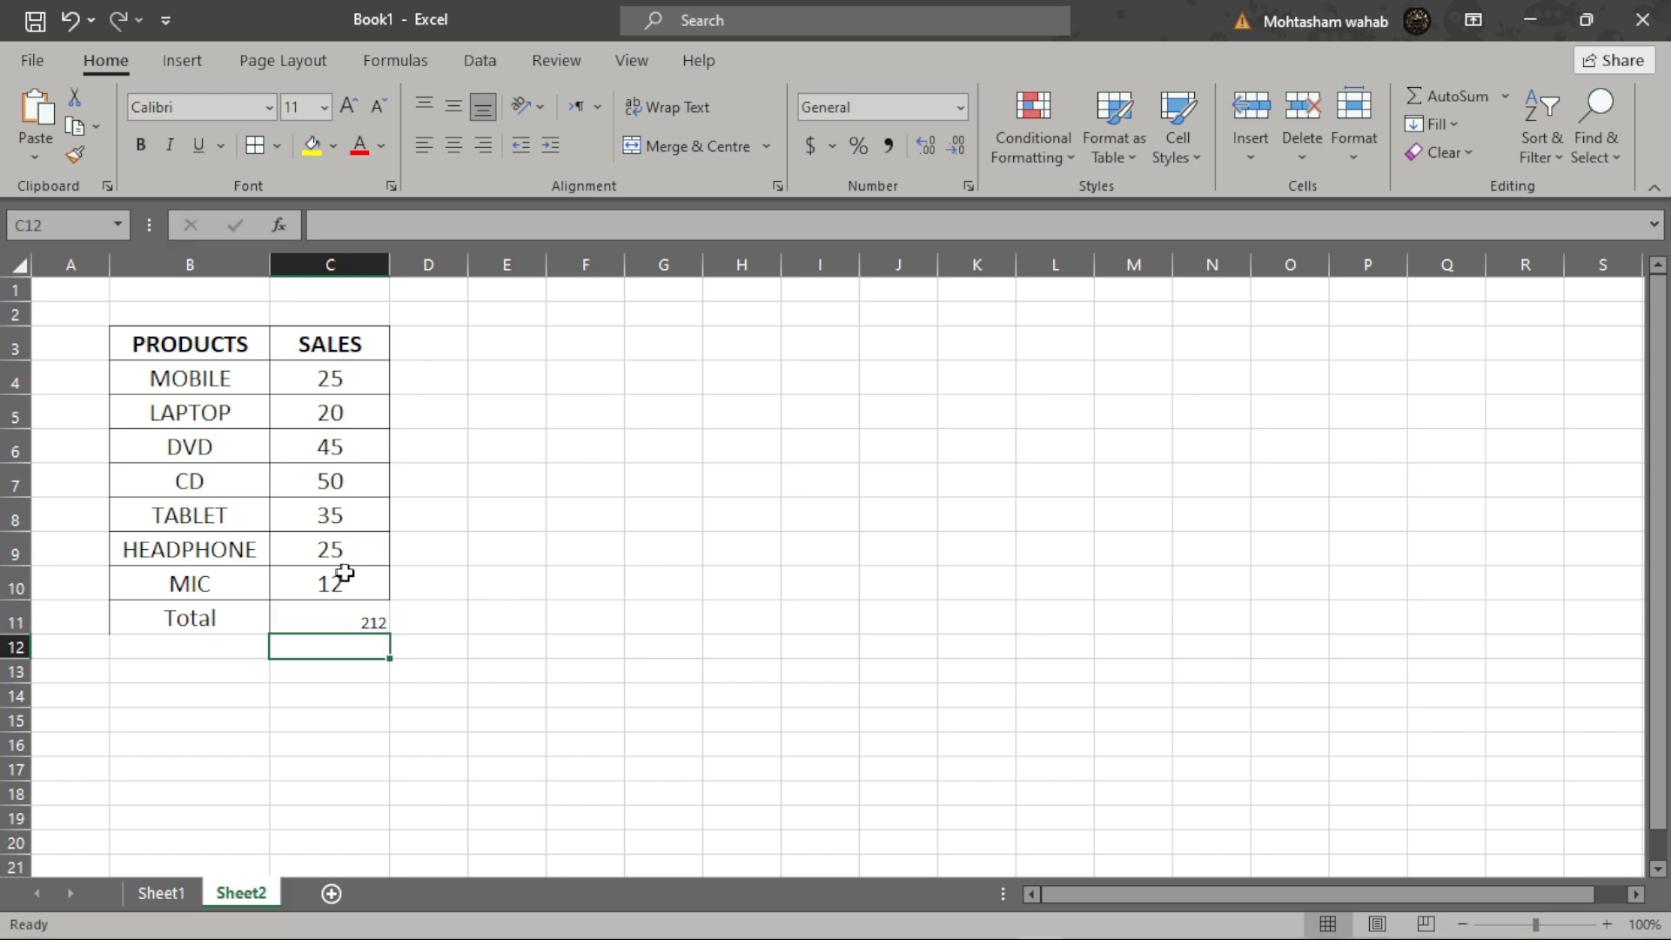
Step: Add the seven sales figures cell by cell in E9 with the formula =C4+C5+C6+C7+C8+C9+C10
{"action": "double_click", "coordinate": [514, 548]}
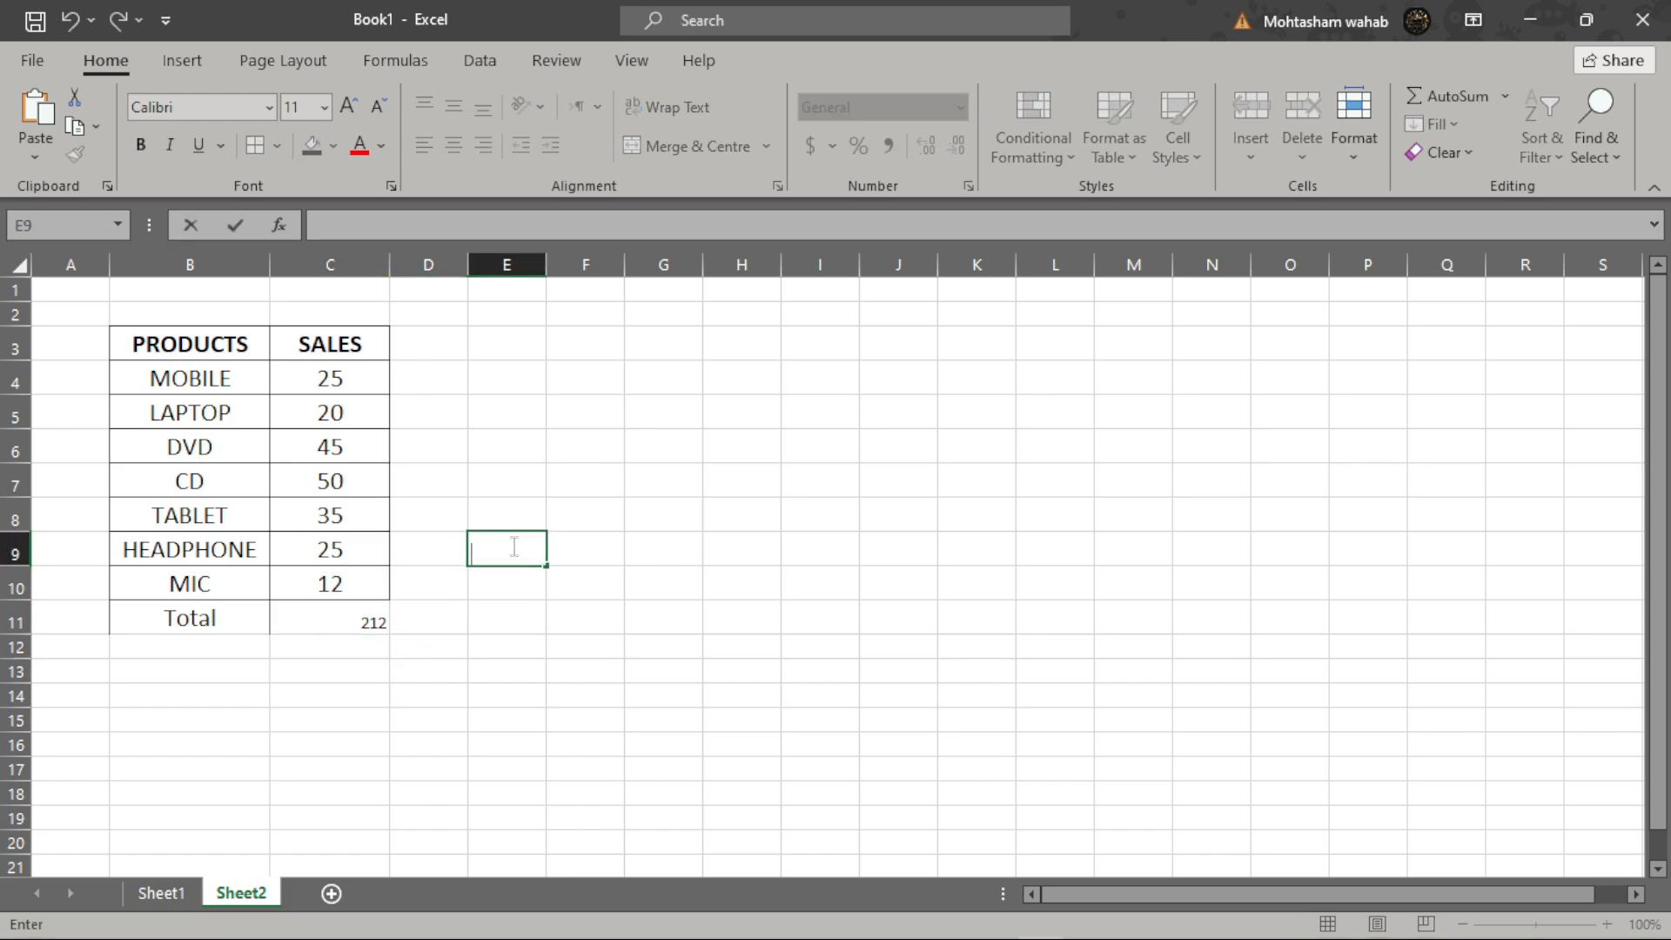
{"action": "type", "text": "="}
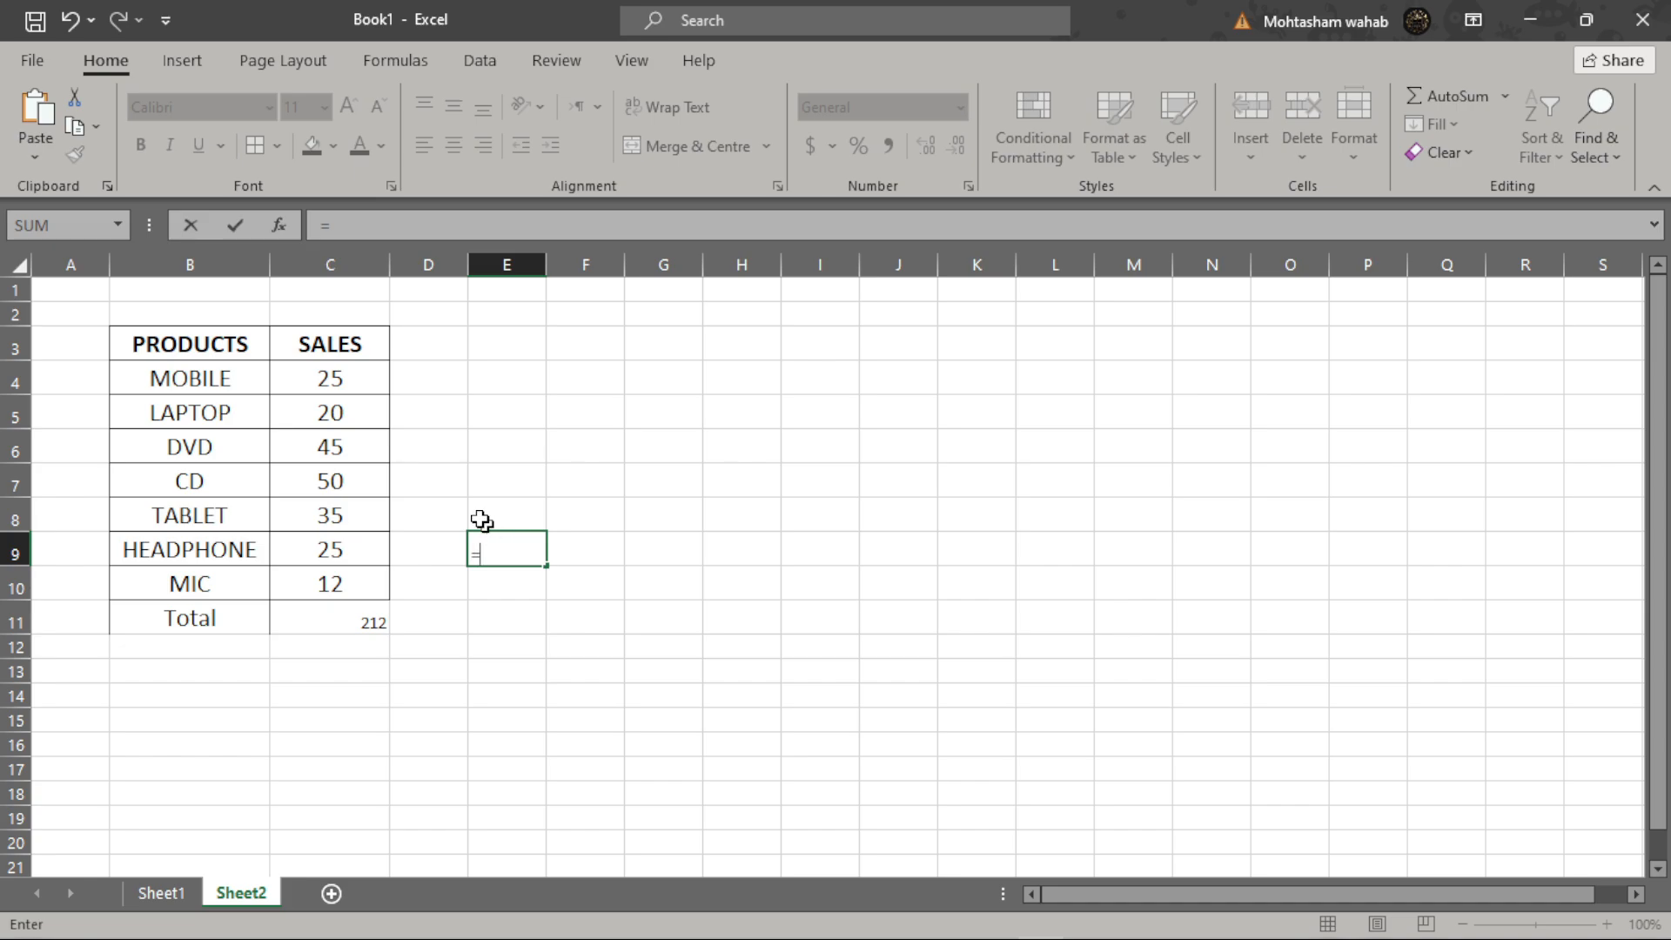
{"action": "left_click", "coordinate": [350, 375]}
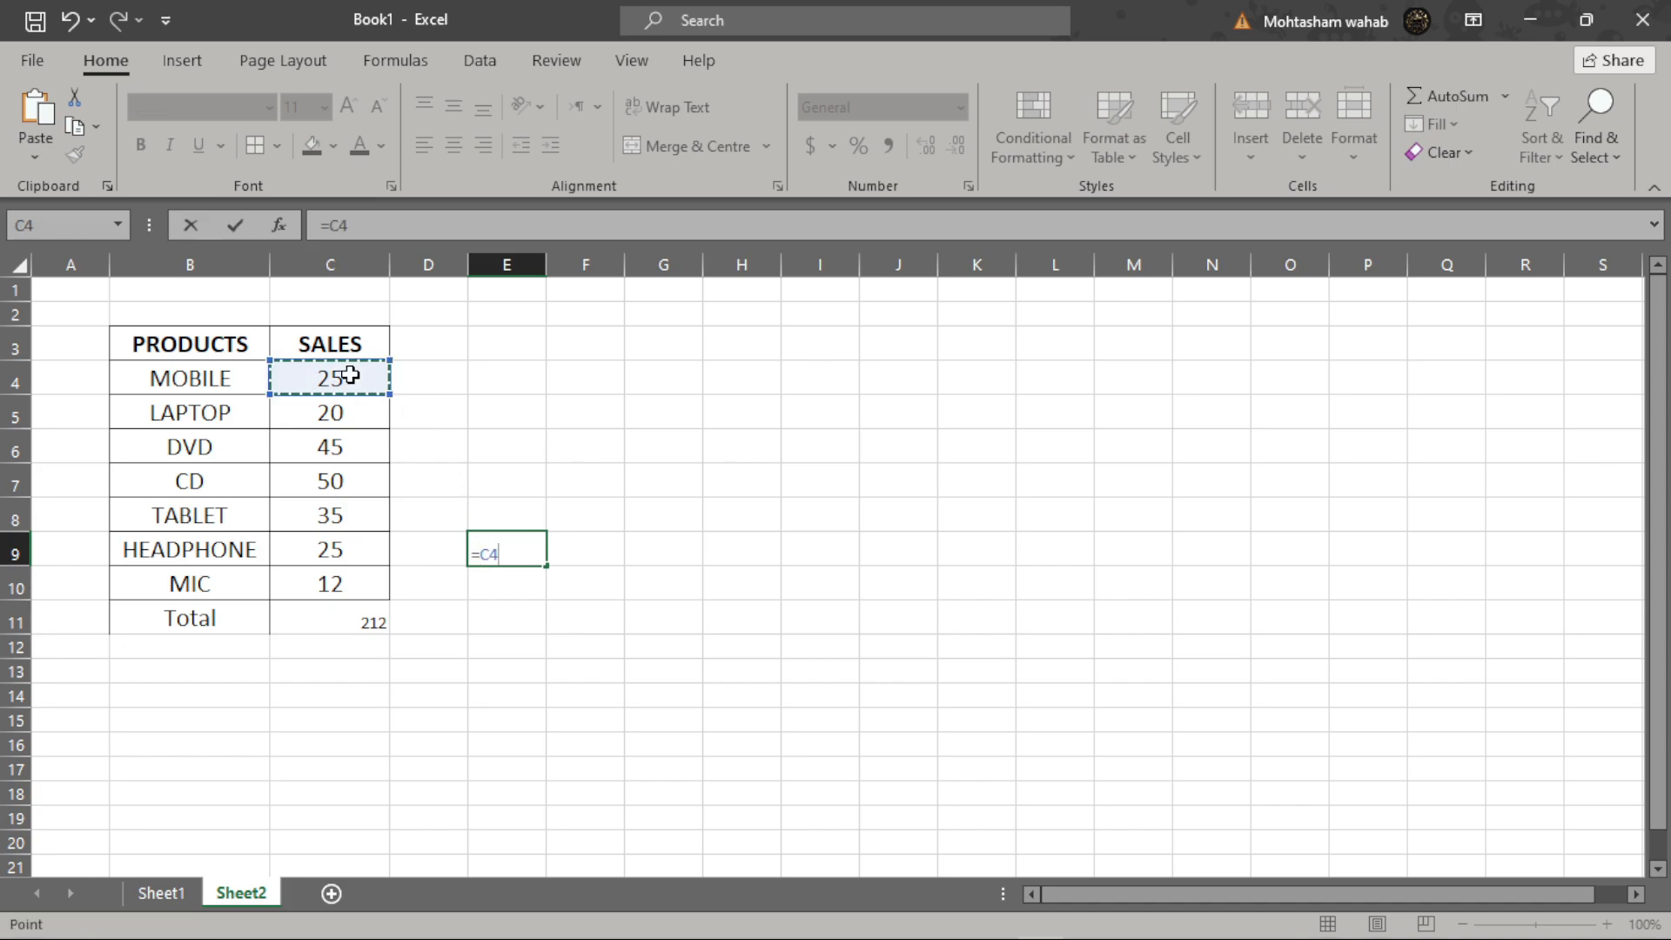
{"action": "type", "text": "+"}
{"action": "left_click", "coordinate": [337, 413]}
{"action": "type", "text": "+"}
{"action": "left_click", "coordinate": [347, 445]}
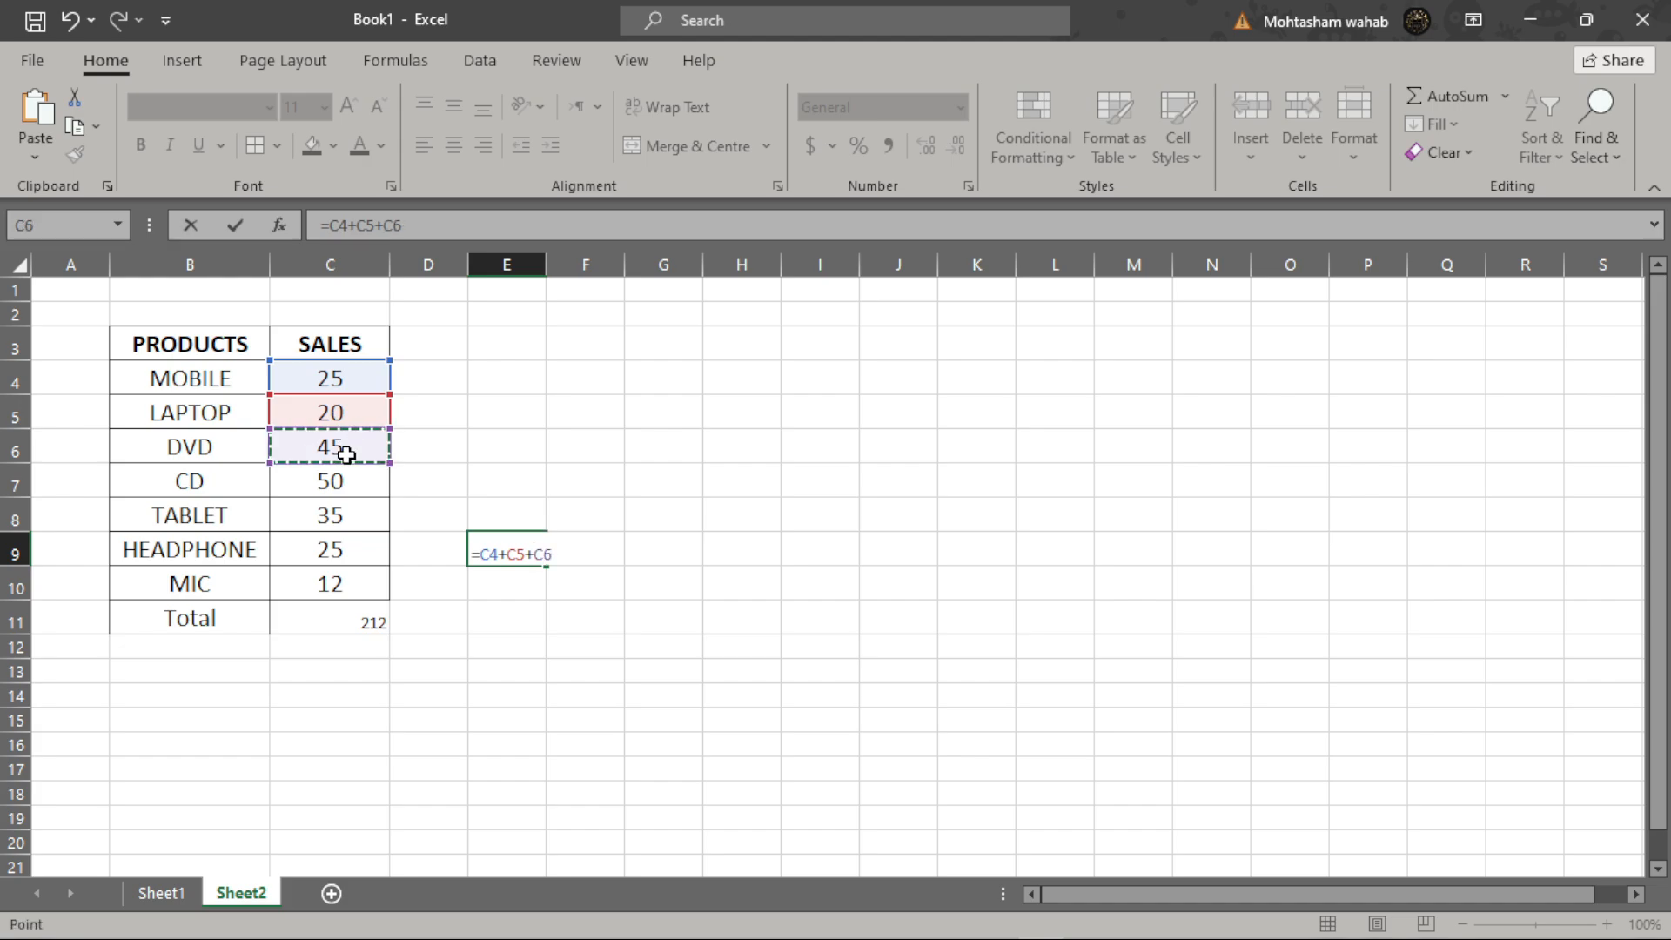
{"action": "type", "text": "+"}
{"action": "left_click", "coordinate": [346, 483]}
{"action": "type", "text": "+"}
{"action": "left_click", "coordinate": [345, 528]}
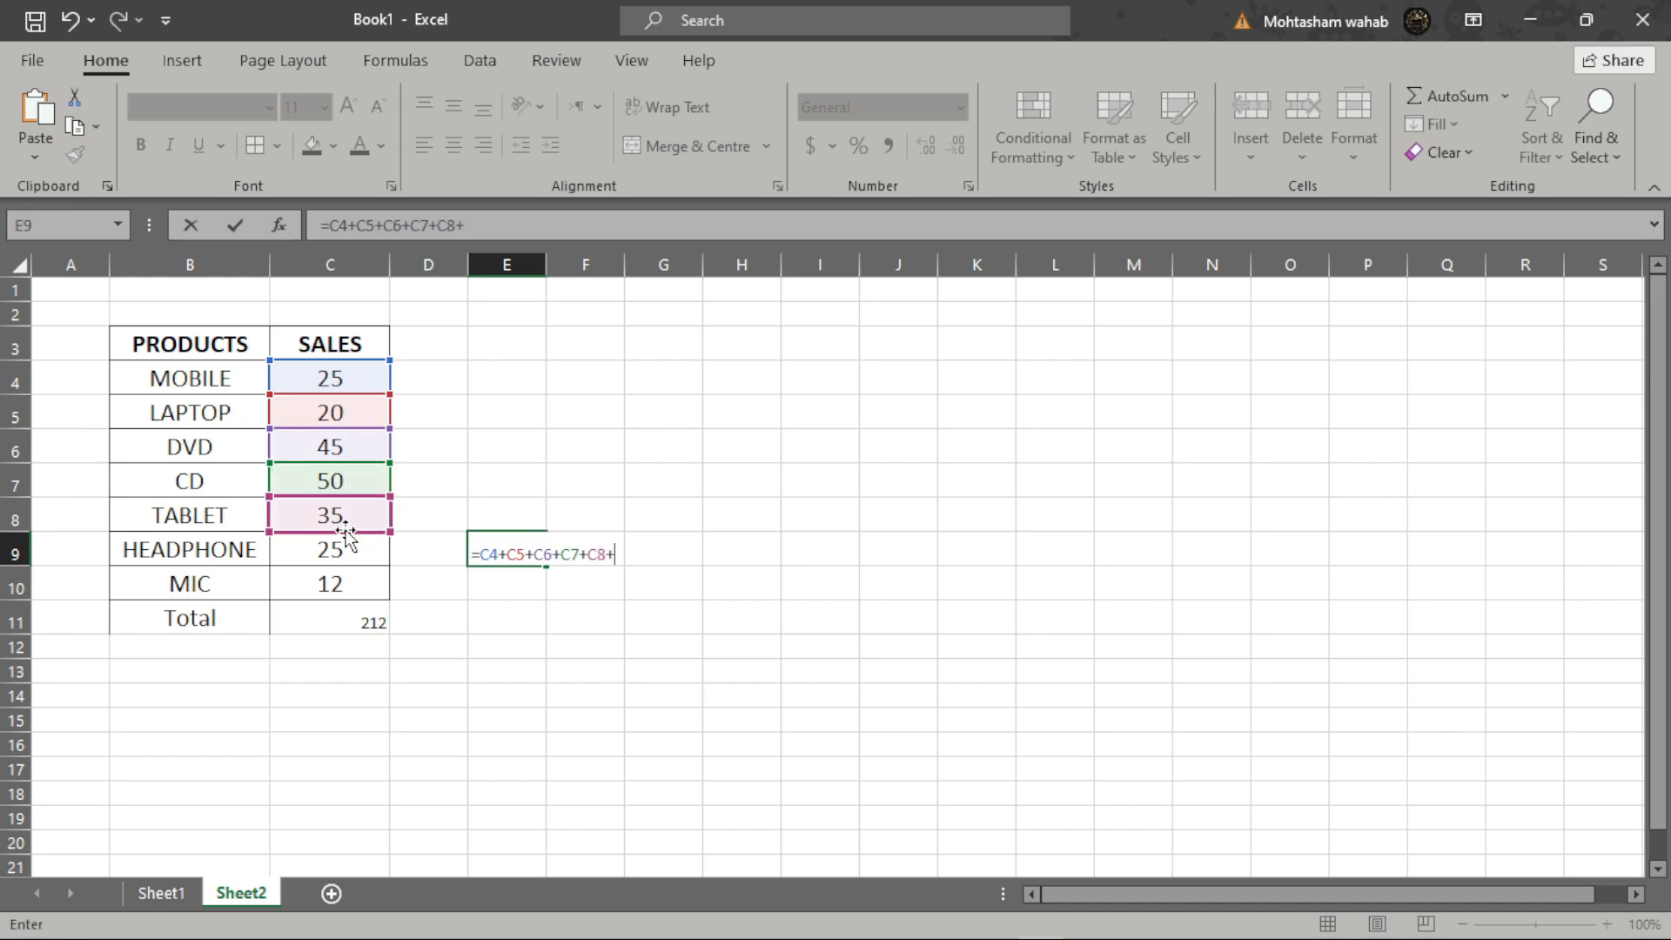
{"action": "type", "text": "+"}
{"action": "left_click", "coordinate": [345, 550]}
{"action": "type", "text": "+"}
{"action": "left_click", "coordinate": [346, 581]}
{"action": "type", "text": "+"}
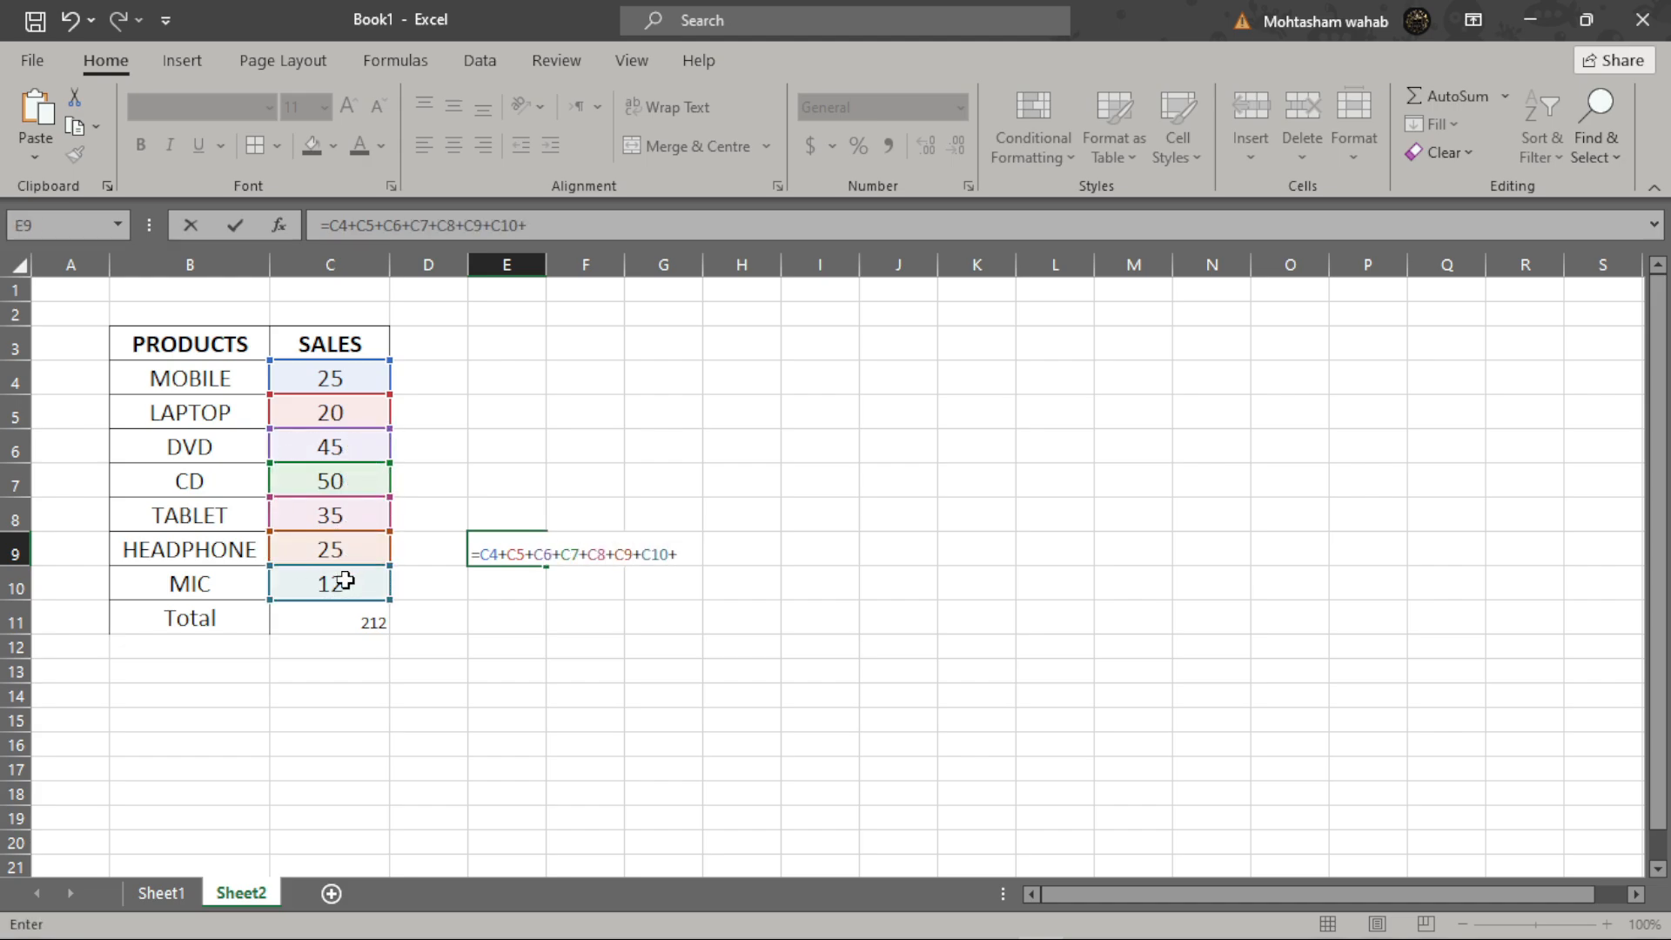
{"action": "key", "text": "BackSpace"}
{"action": "key", "text": "Return"}
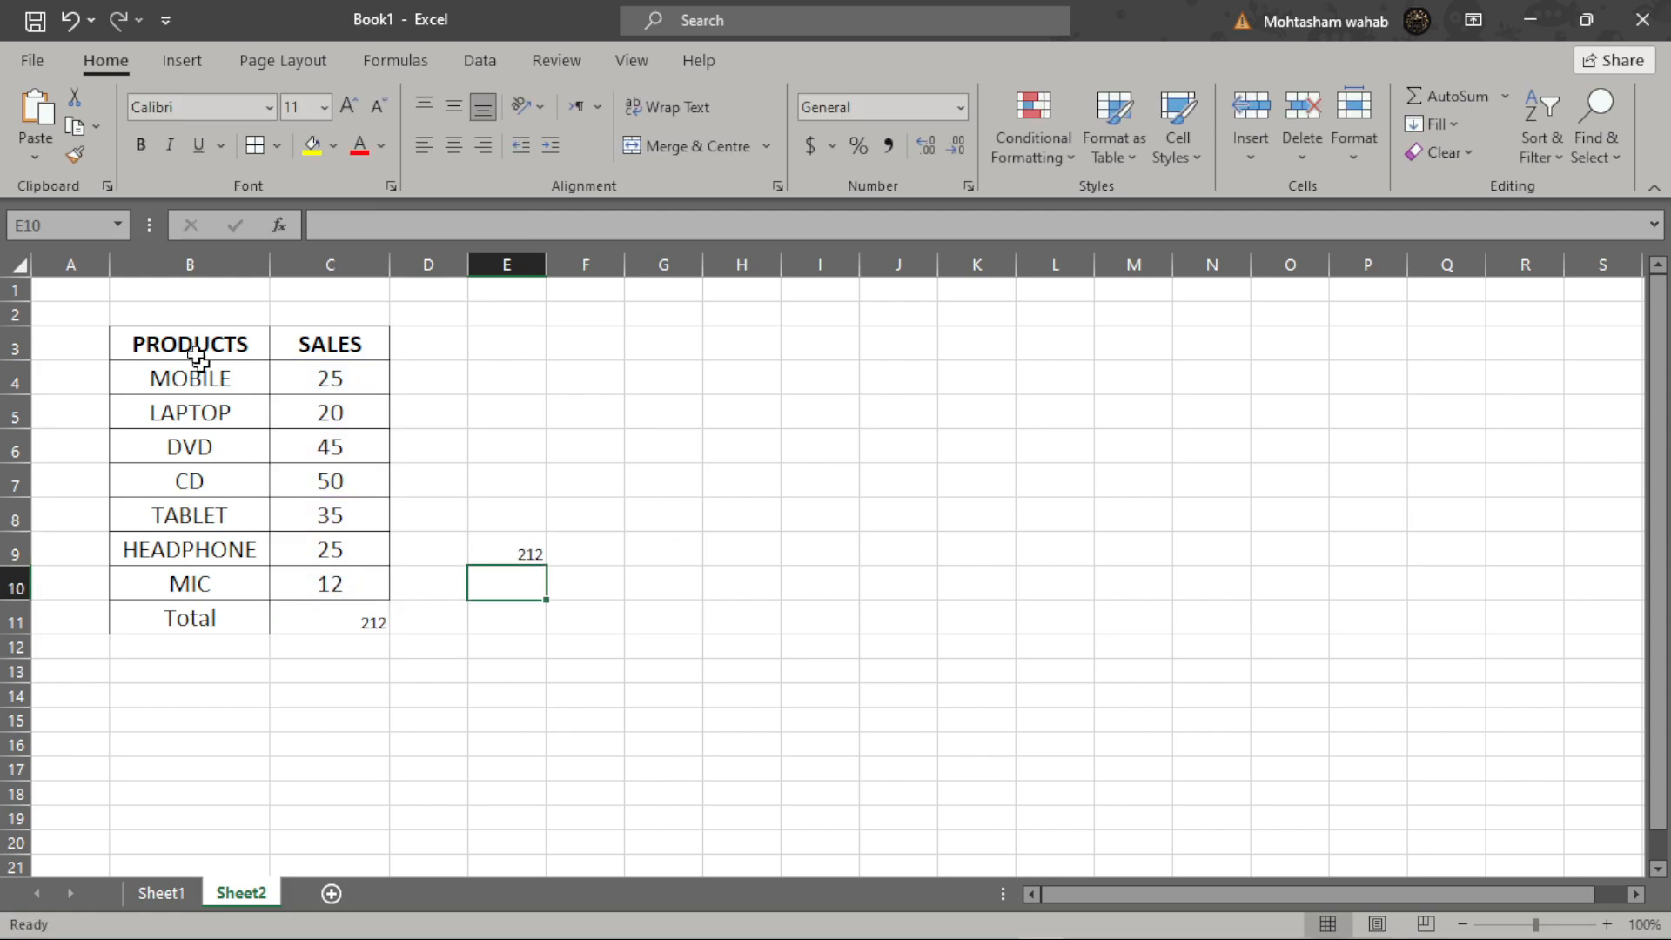
Step: Delete the cell-by-cell addition formula from cell E9
{"action": "left_click", "coordinate": [512, 555]}
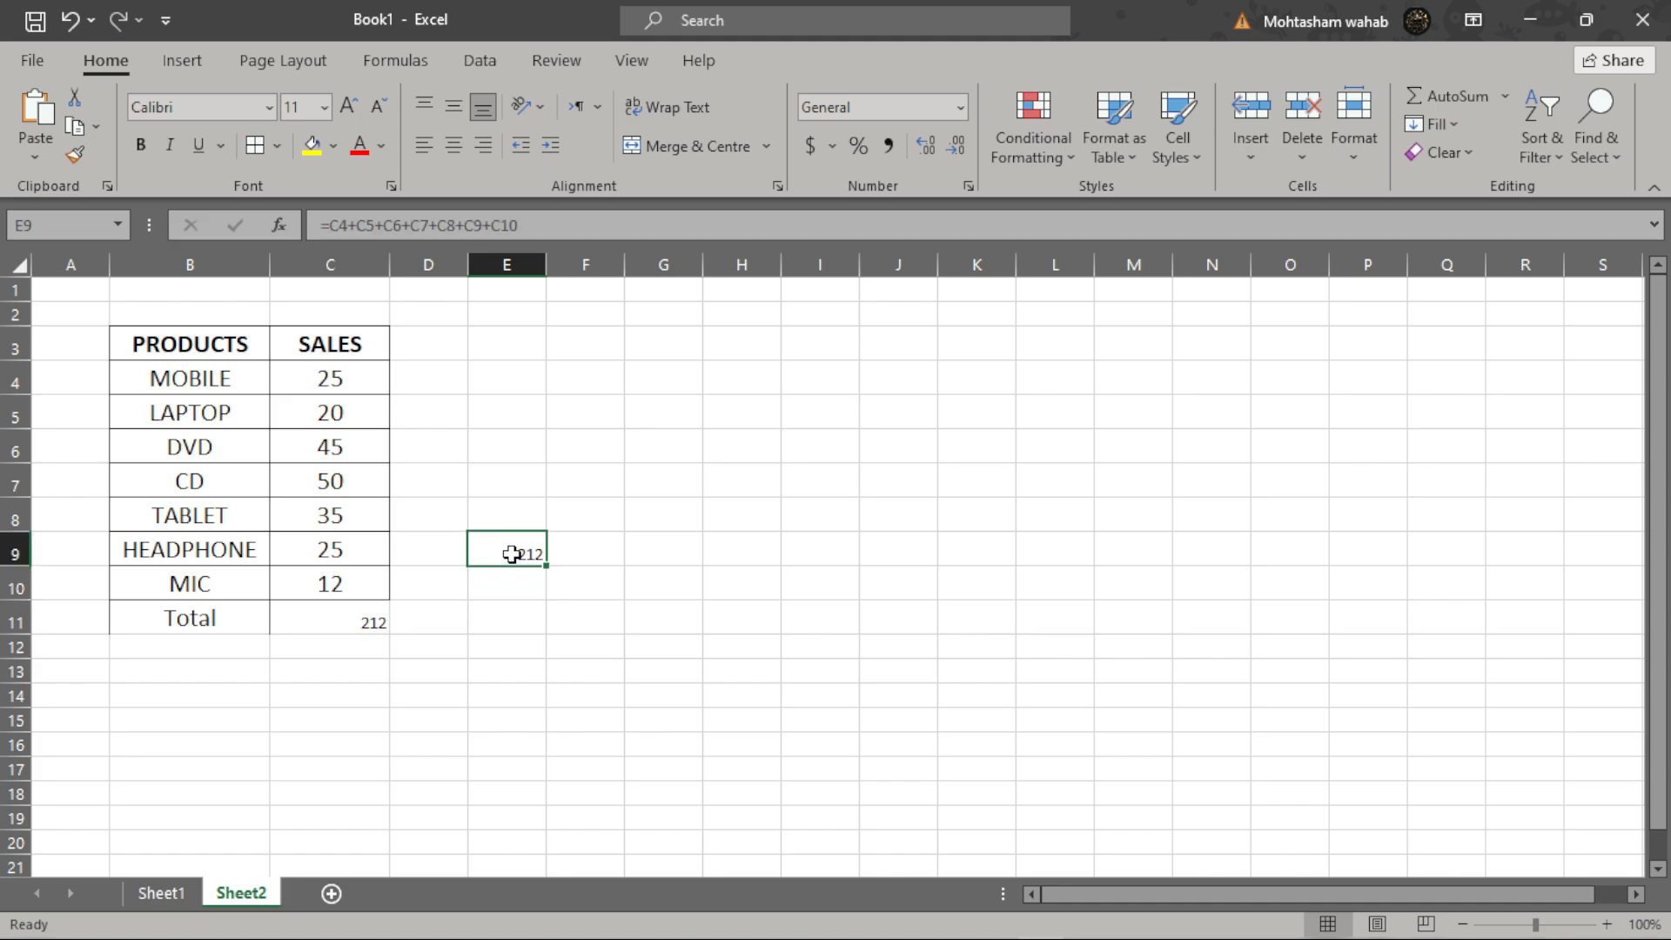
{"action": "key", "text": "Delete"}
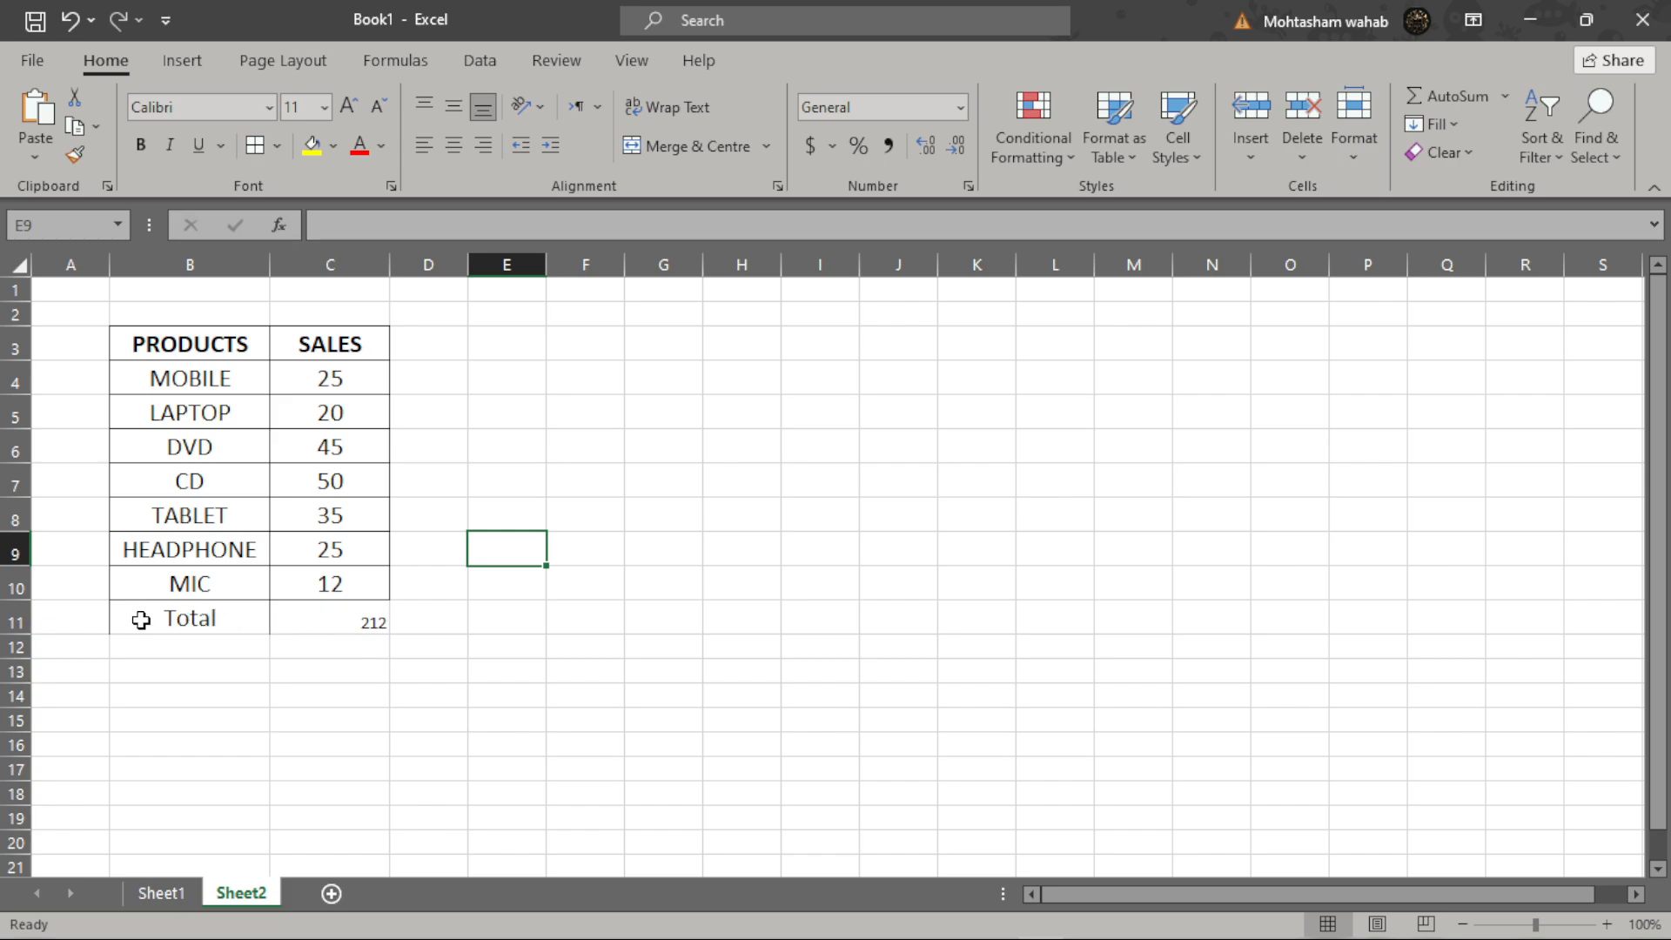
Step: Format the Total row cells B11:C11 with font size 22, centred alignment and bold text
{"action": "left_click_drag", "start_coordinate": [139, 620], "coordinate": [348, 619]}
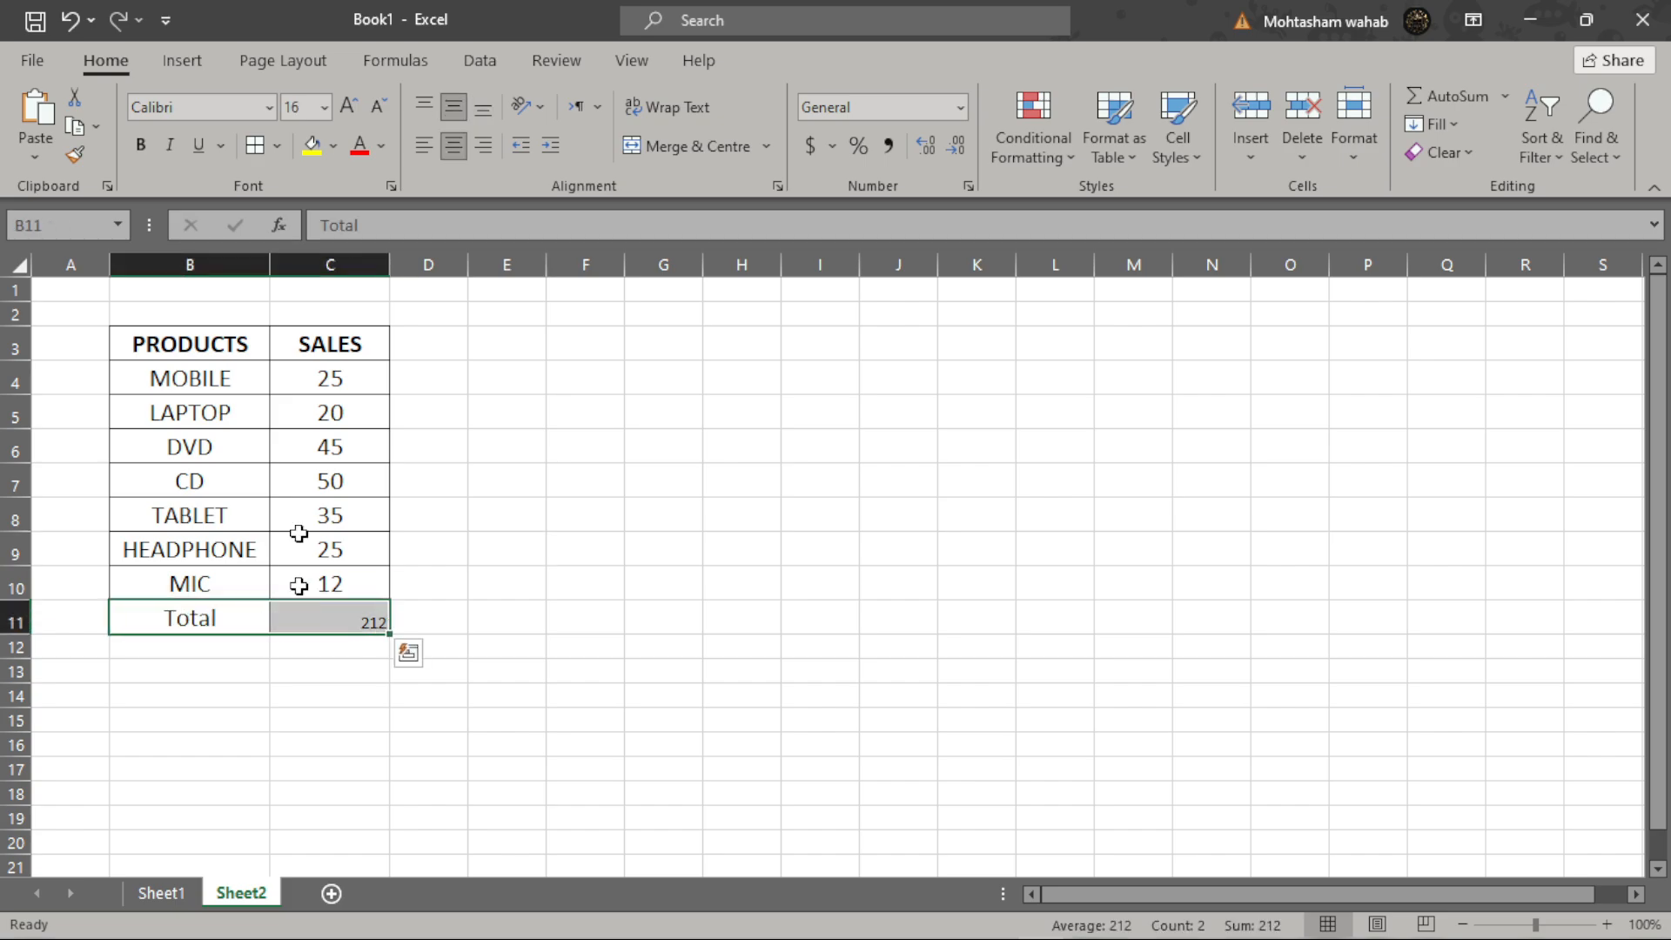
{"action": "left_click", "coordinate": [350, 103]}
{"action": "left_click", "coordinate": [350, 103]}
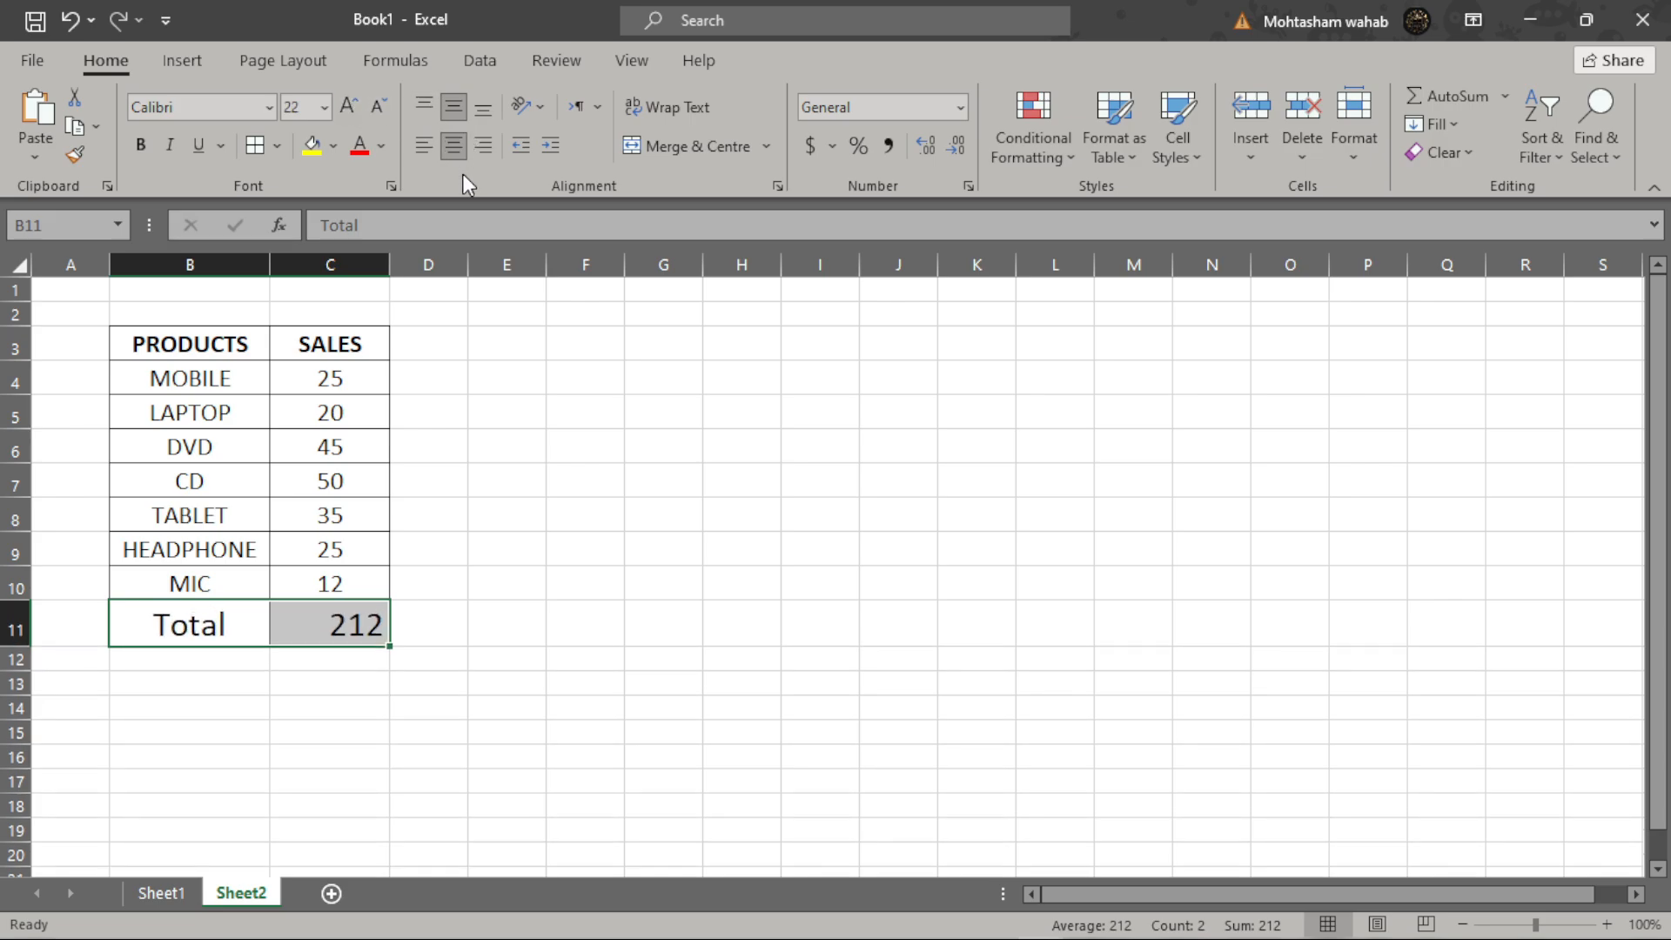
{"action": "left_click", "coordinate": [453, 146]}
{"action": "left_click", "coordinate": [452, 148]}
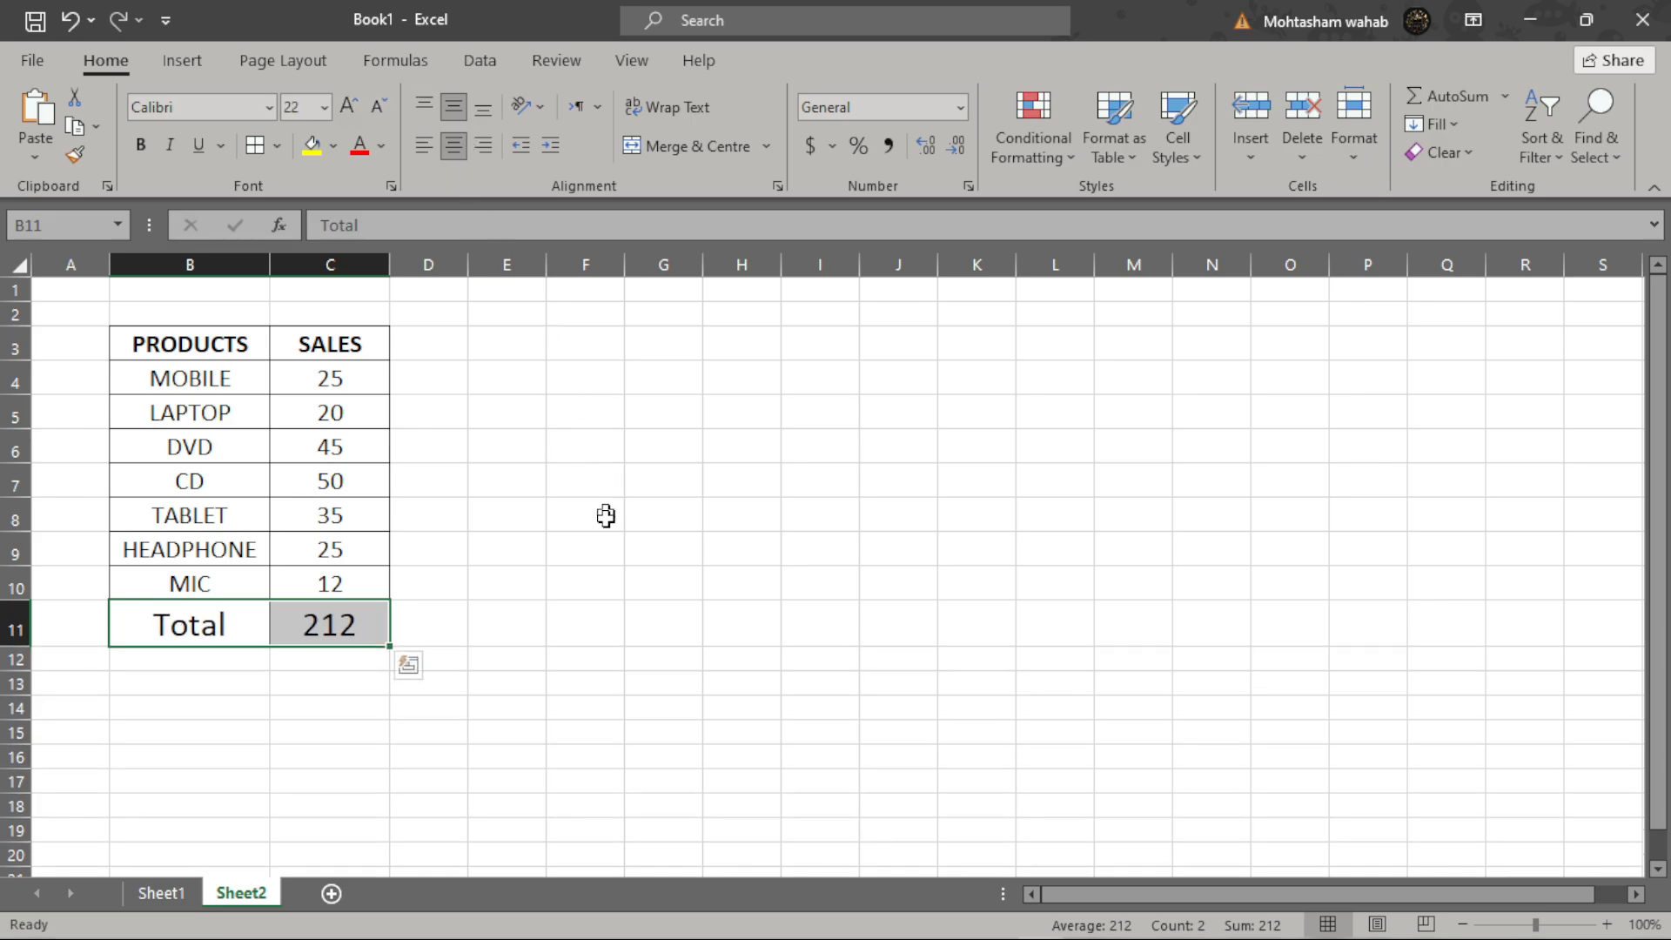
{"action": "left_click", "coordinate": [142, 147]}
{"action": "left_click", "coordinate": [493, 407]}
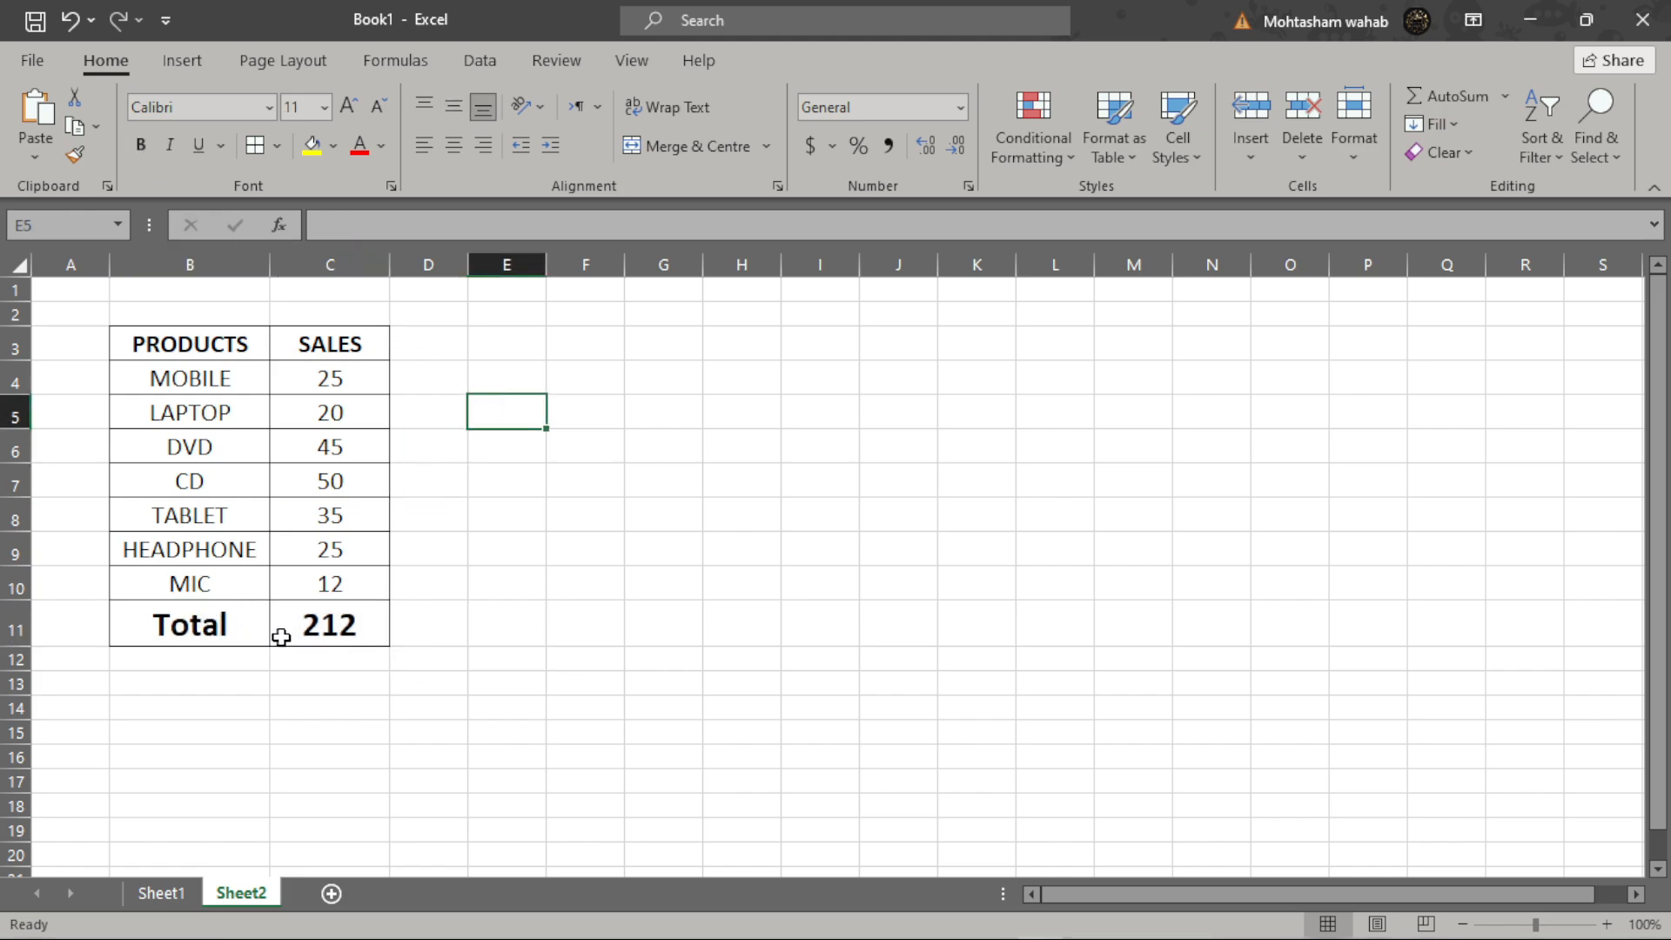
Step: Clear the total in cell C11 and re-enter it with the formula =sum(C4:C10)
{"action": "left_click", "coordinate": [329, 625]}
{"action": "key", "text": "Delete"}
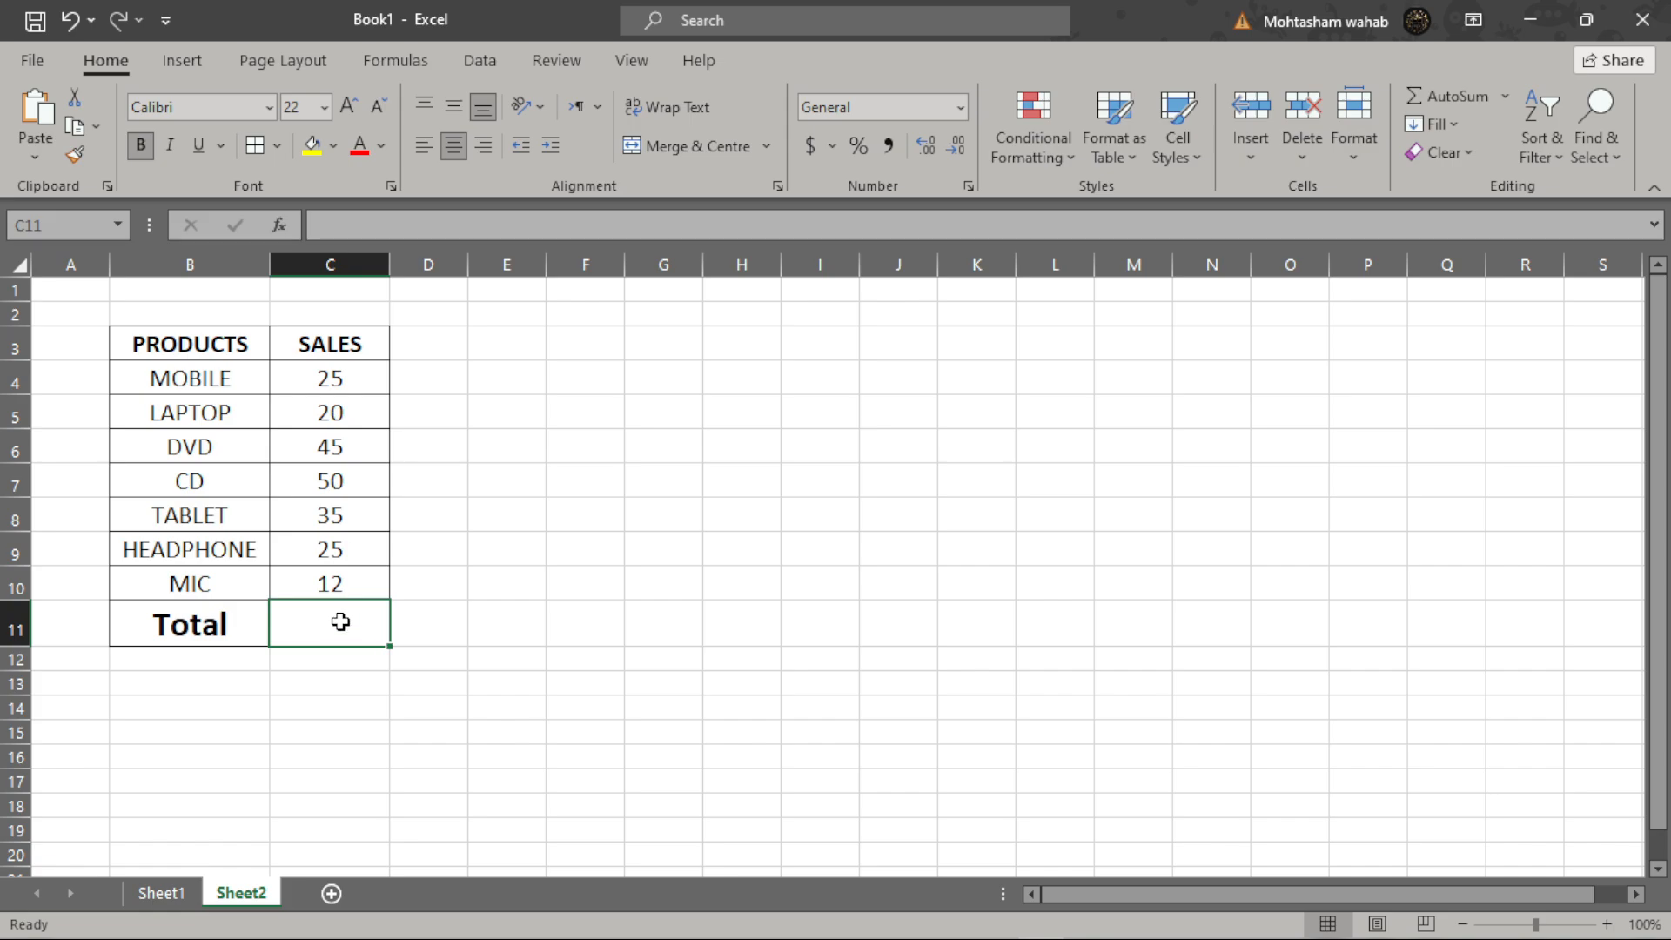
{"action": "double_click", "coordinate": [341, 623]}
{"action": "type", "text": "=sum"}
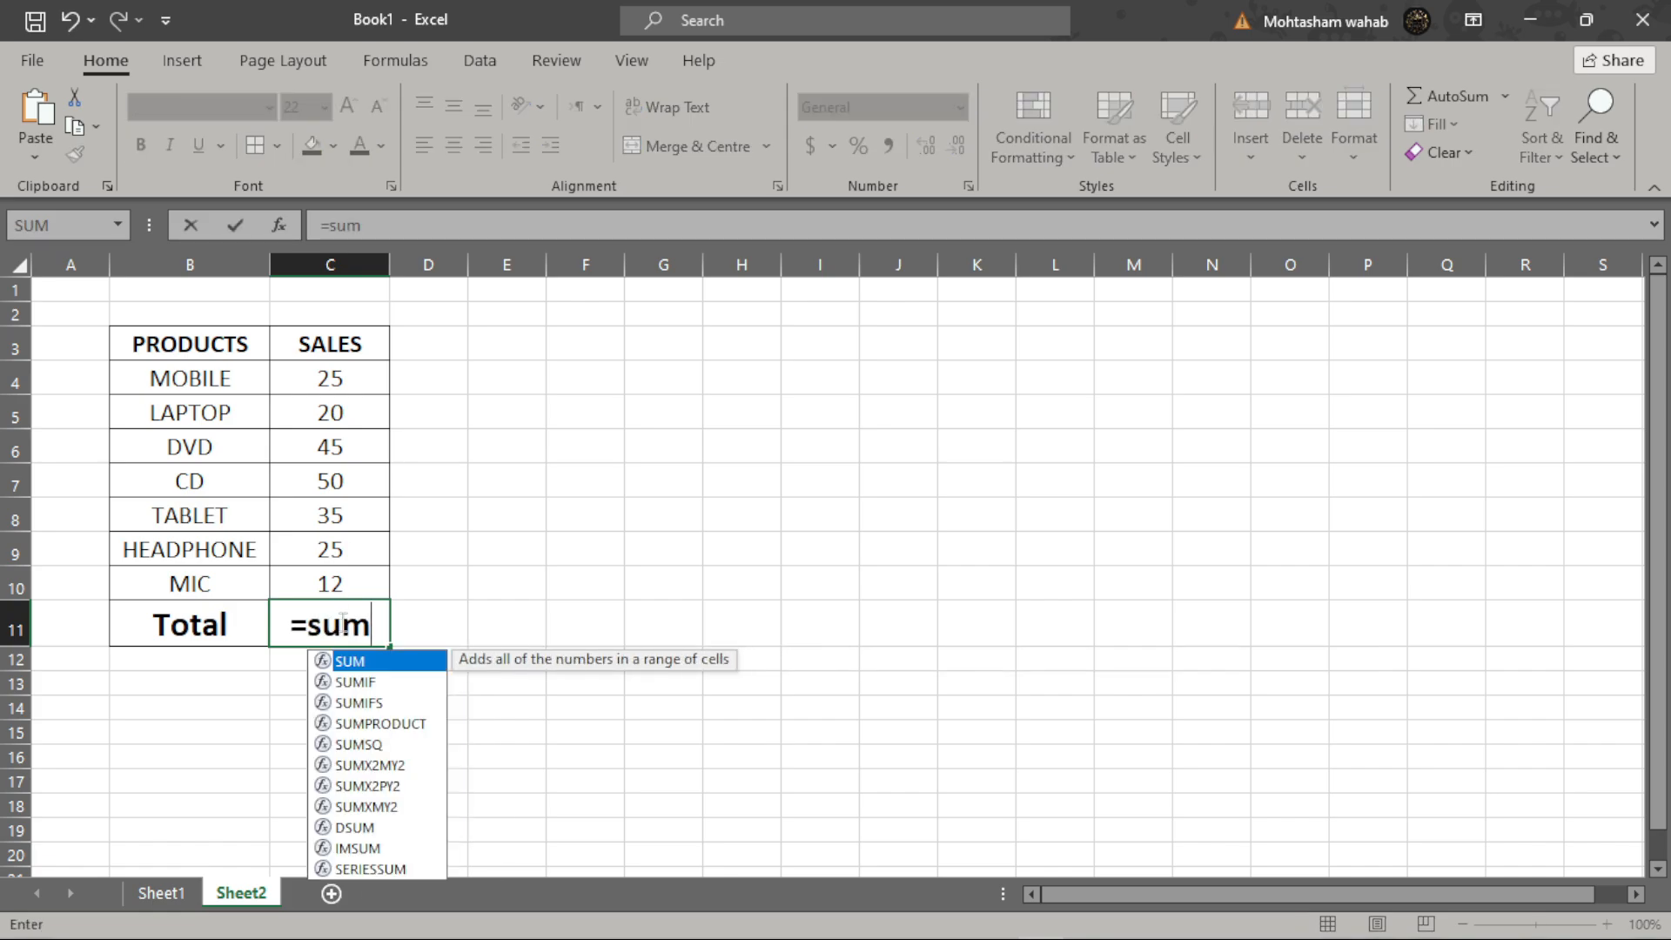
{"action": "type", "text": "("}
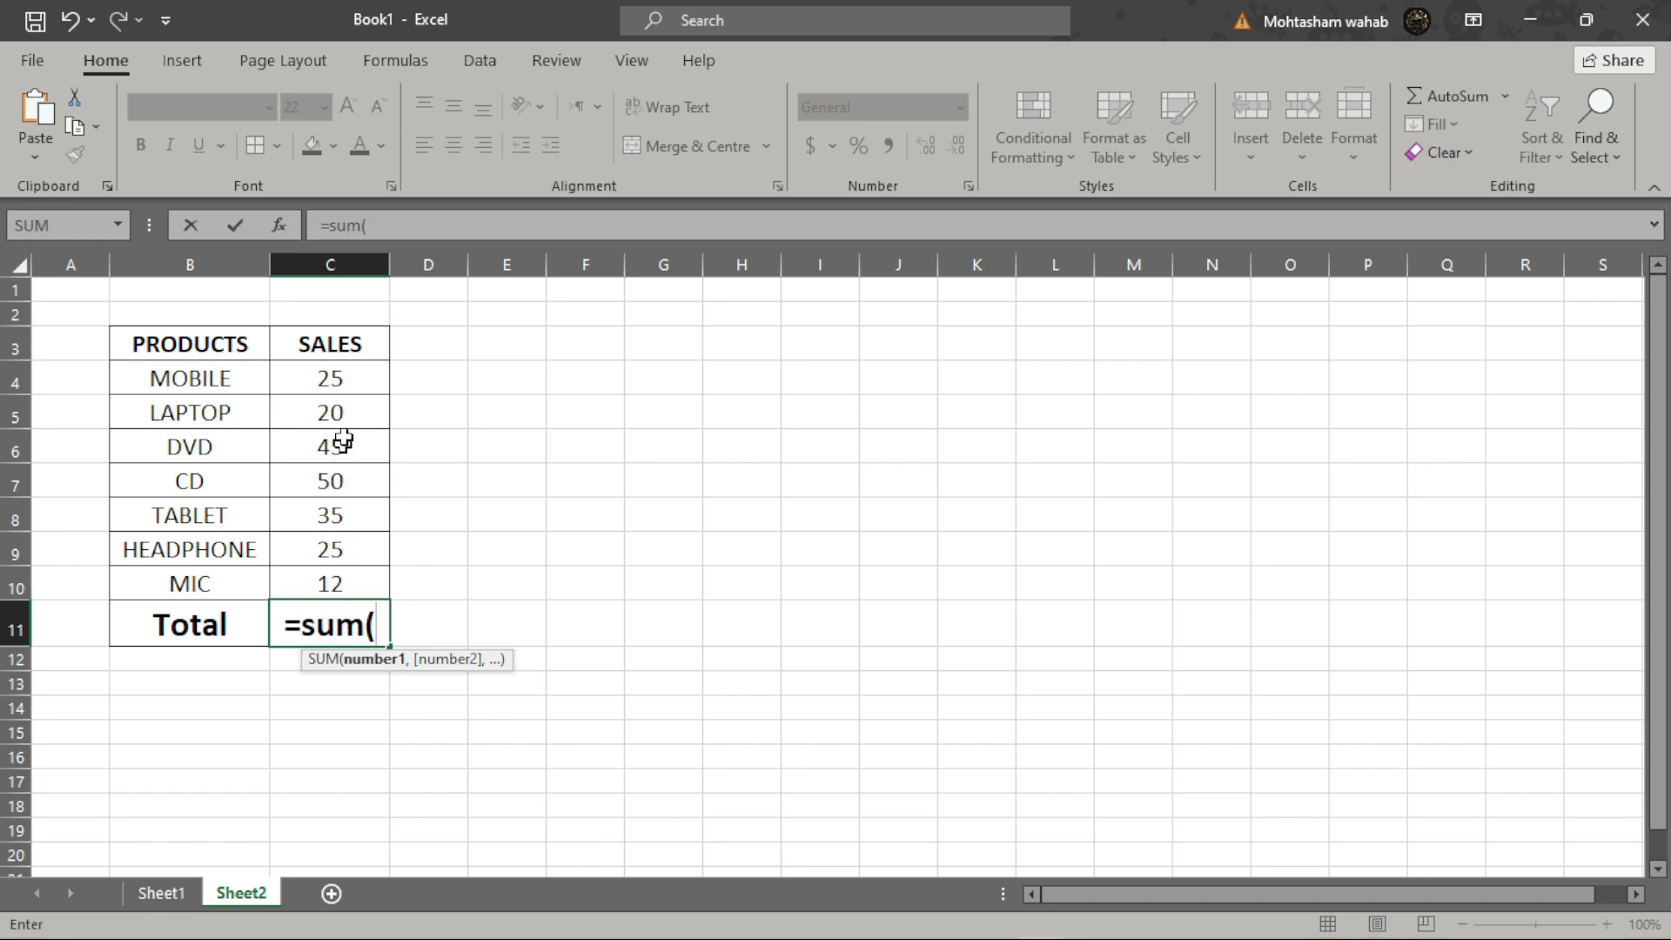
{"action": "left_click_drag", "start_coordinate": [347, 375], "coordinate": [329, 582]}
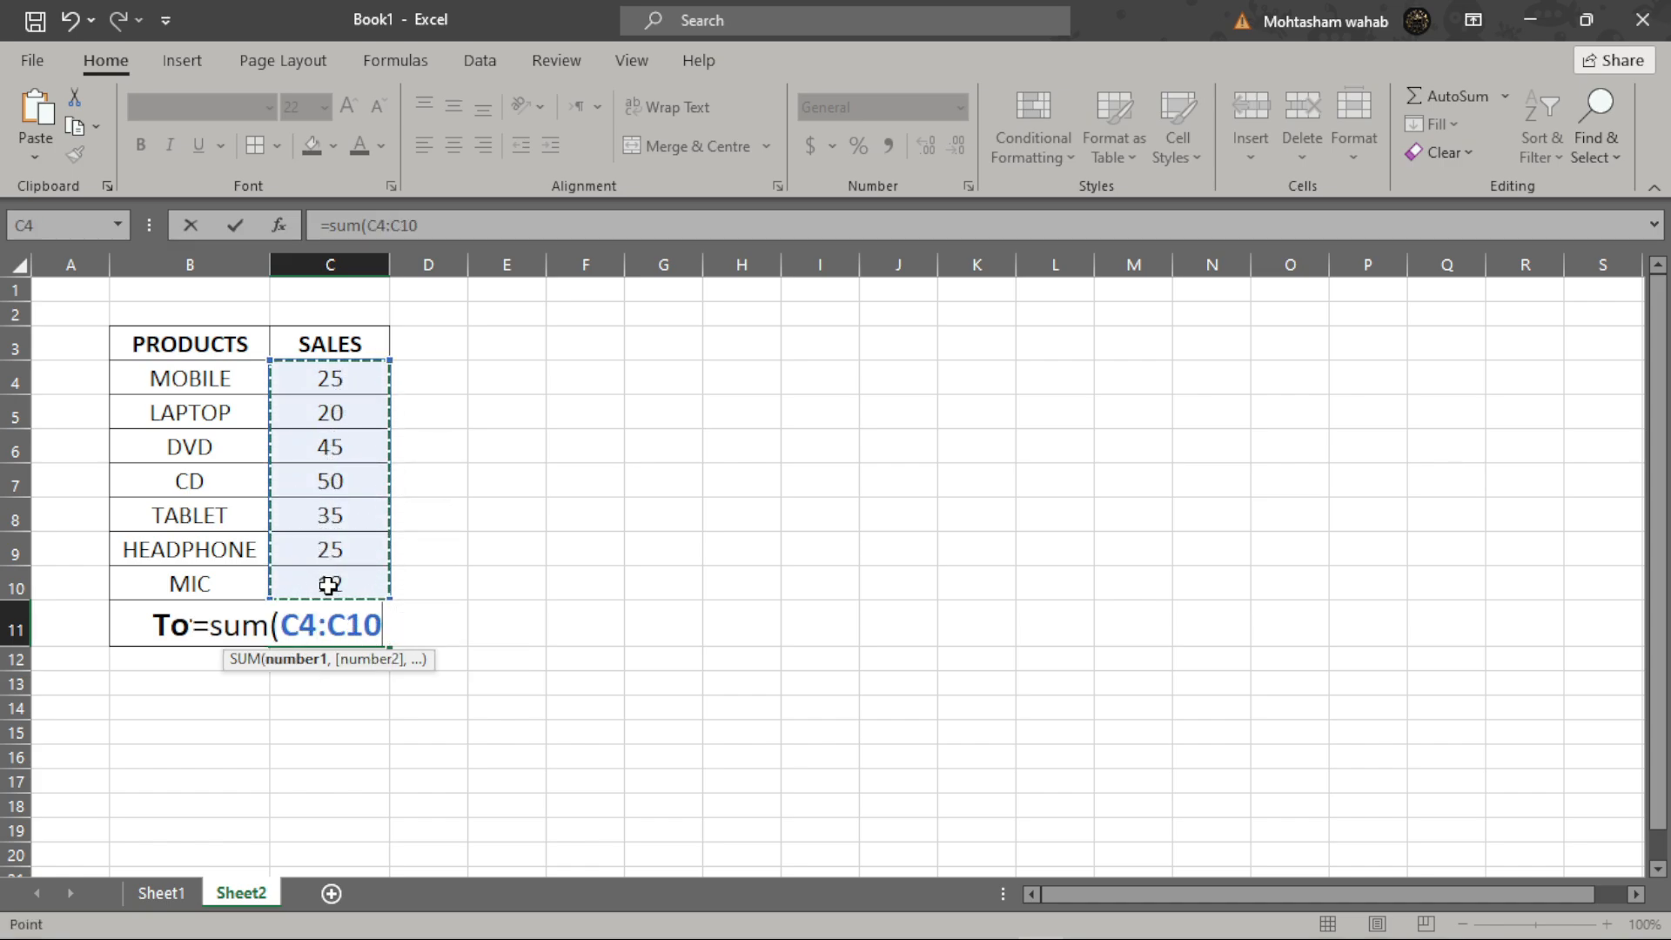
{"action": "type", "text": ")"}
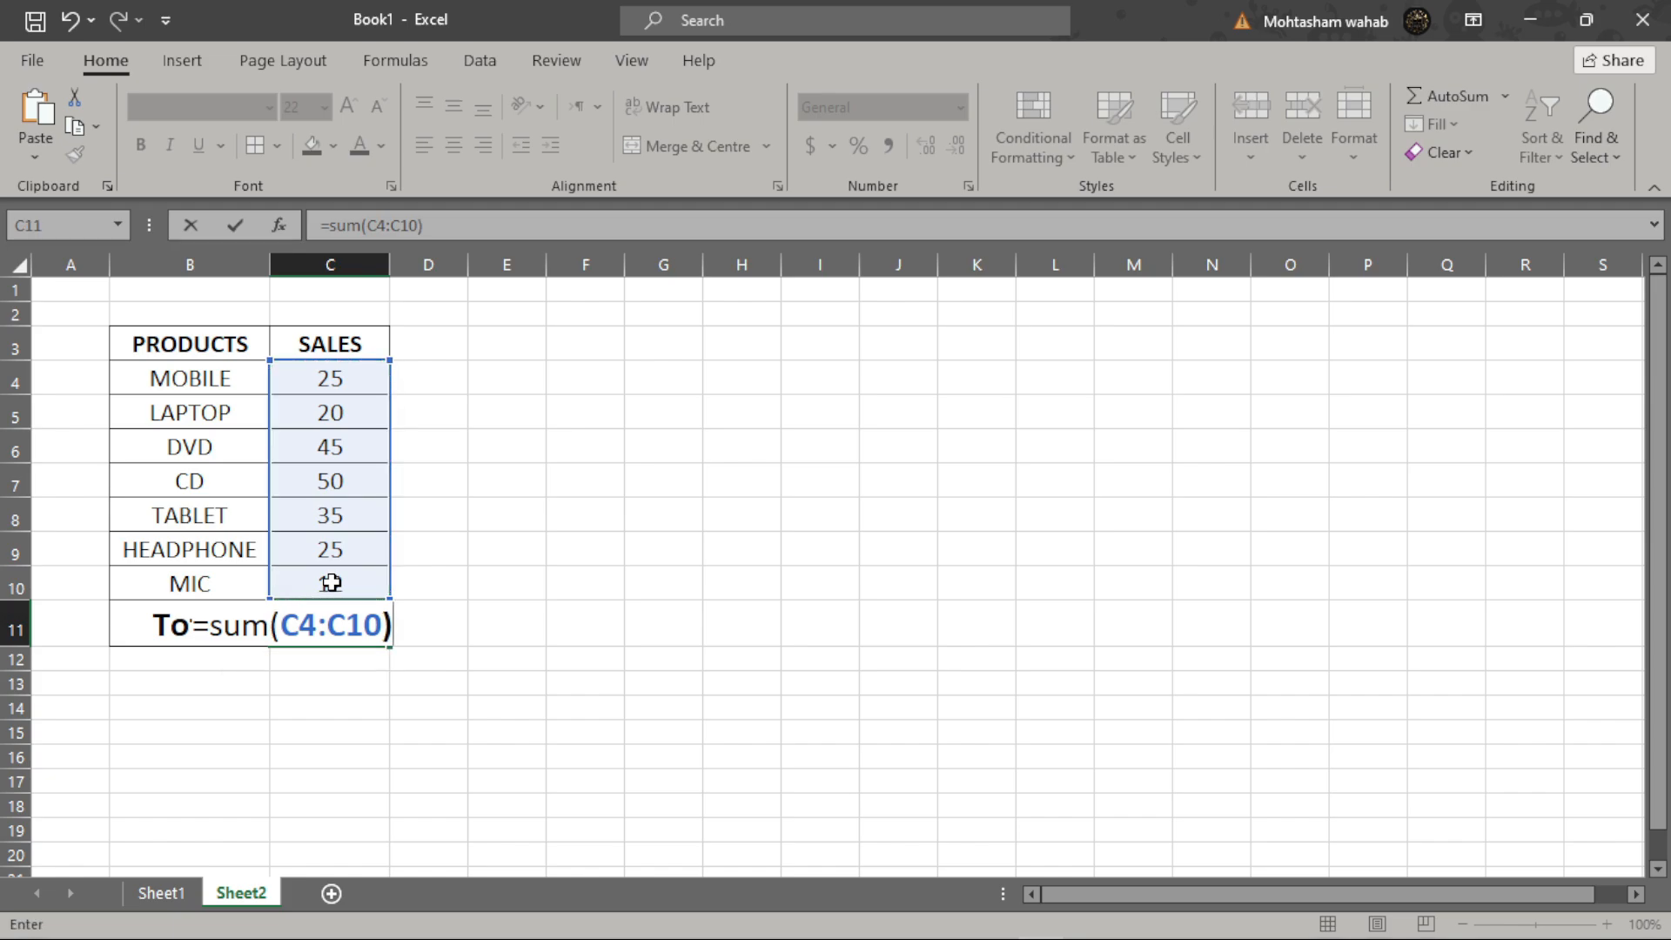
{"action": "key", "text": "Return"}
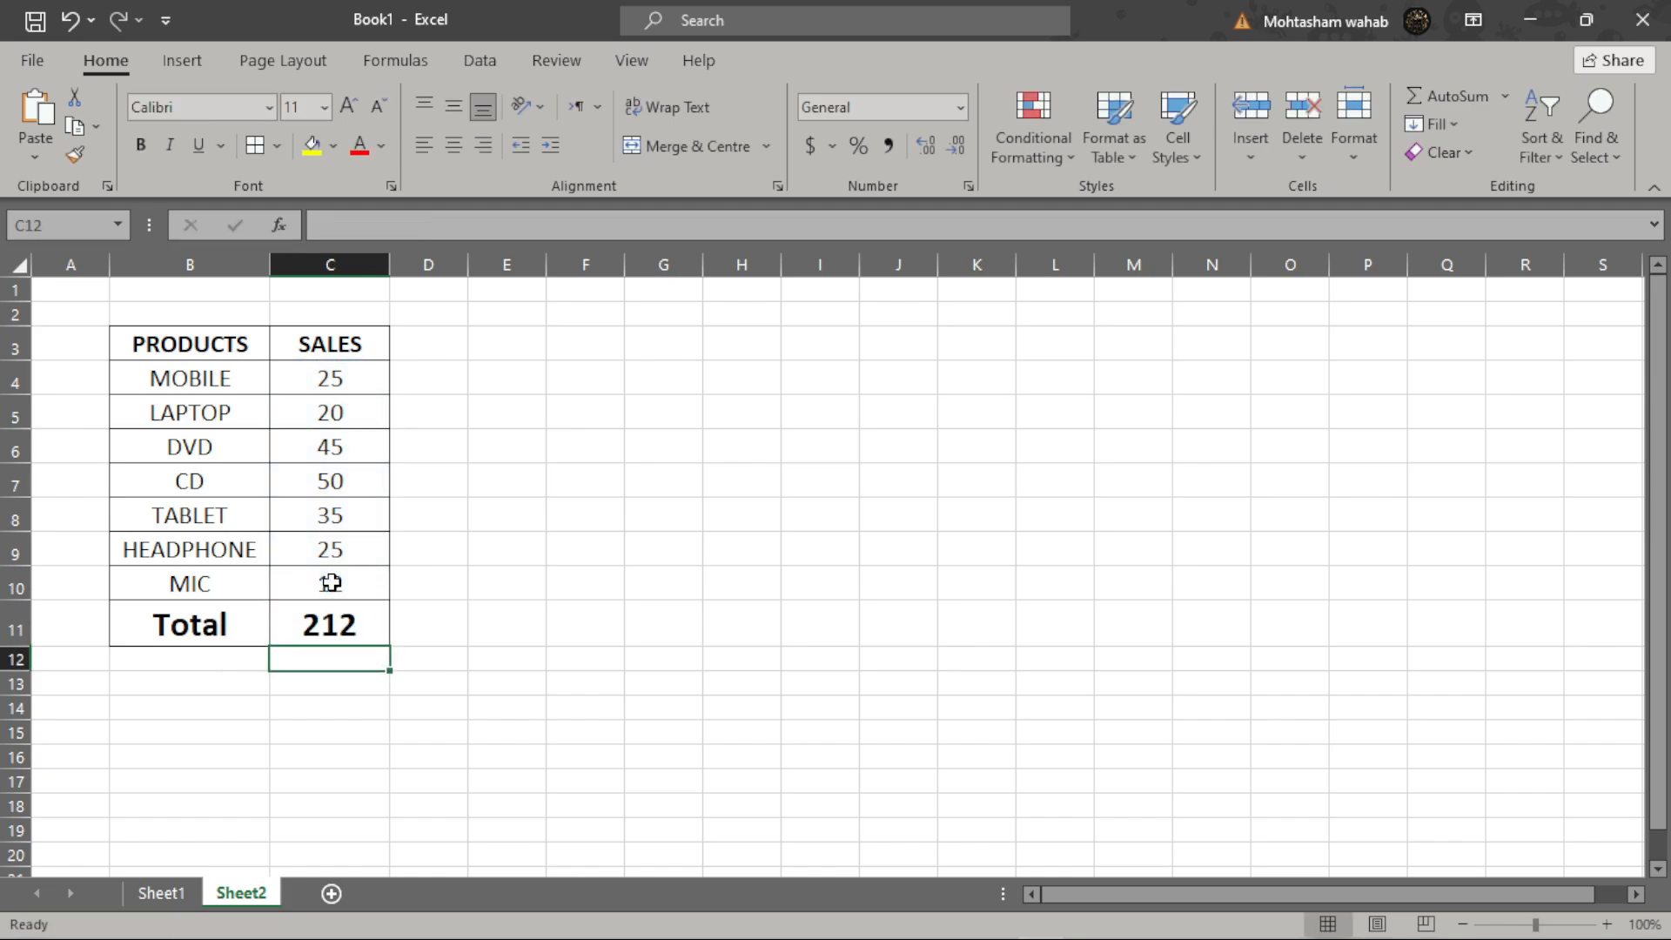
{"action": "left_click_drag", "start_coordinate": [389, 265], "coordinate": [406, 267]}
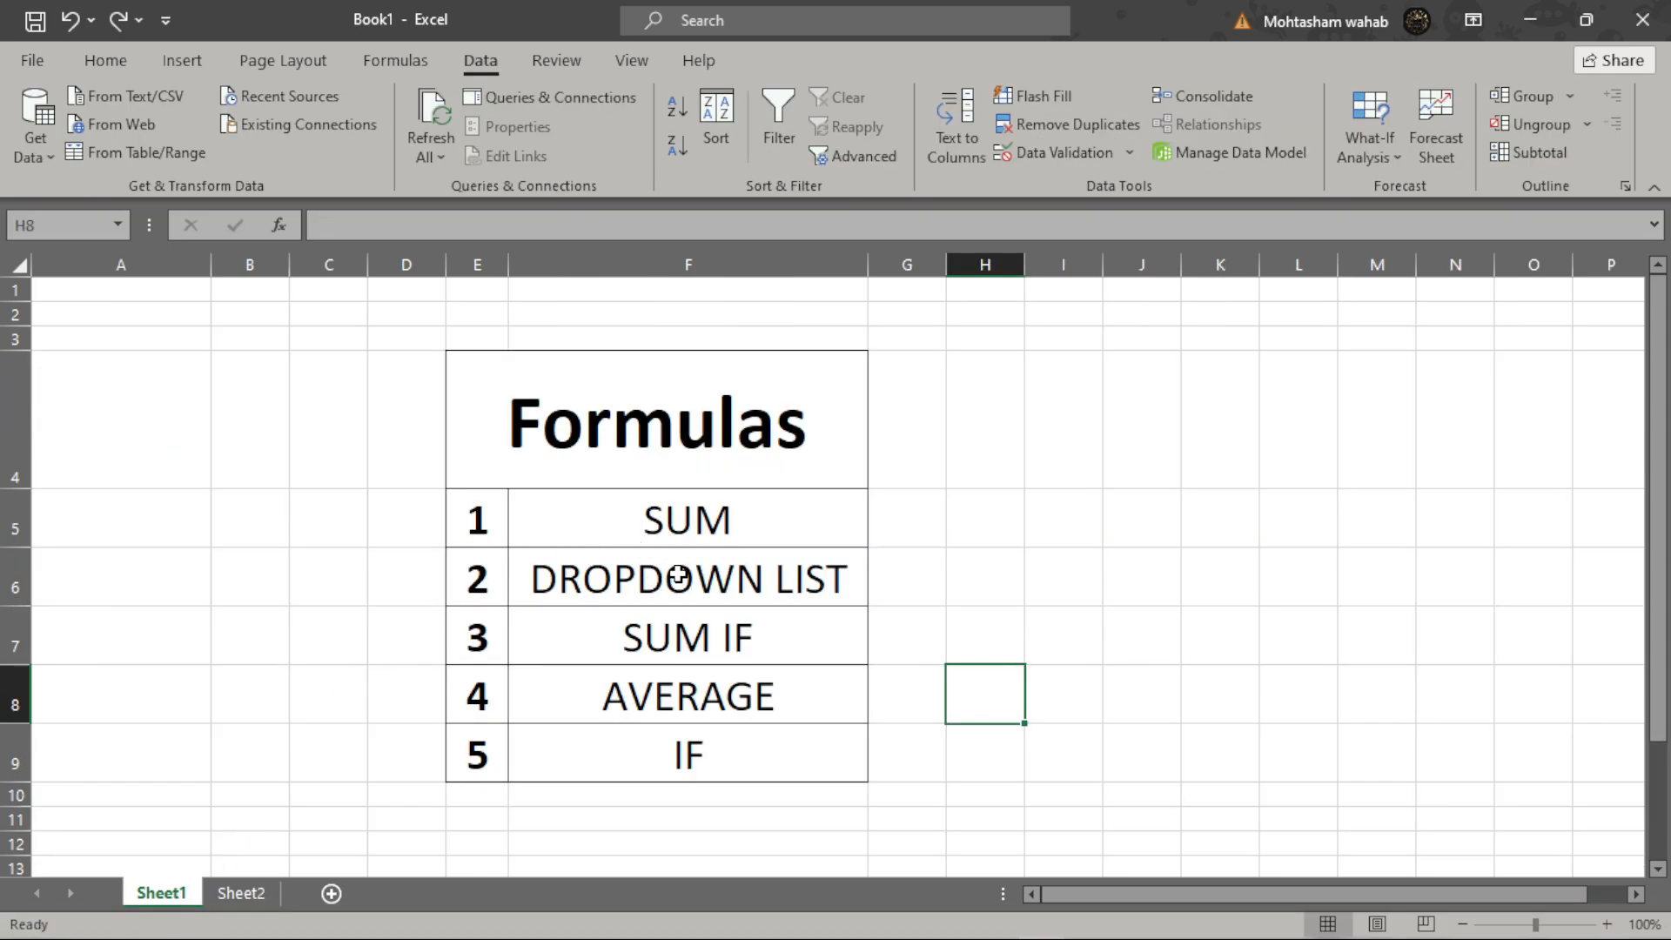
Step: Create a dropdown list in cell F4 of Sheet2 using List data validation with the source =$B$4:$B$10
{"action": "left_click", "coordinate": [234, 894]}
{"action": "left_click", "coordinate": [875, 492]}
{"action": "left_click", "coordinate": [580, 377]}
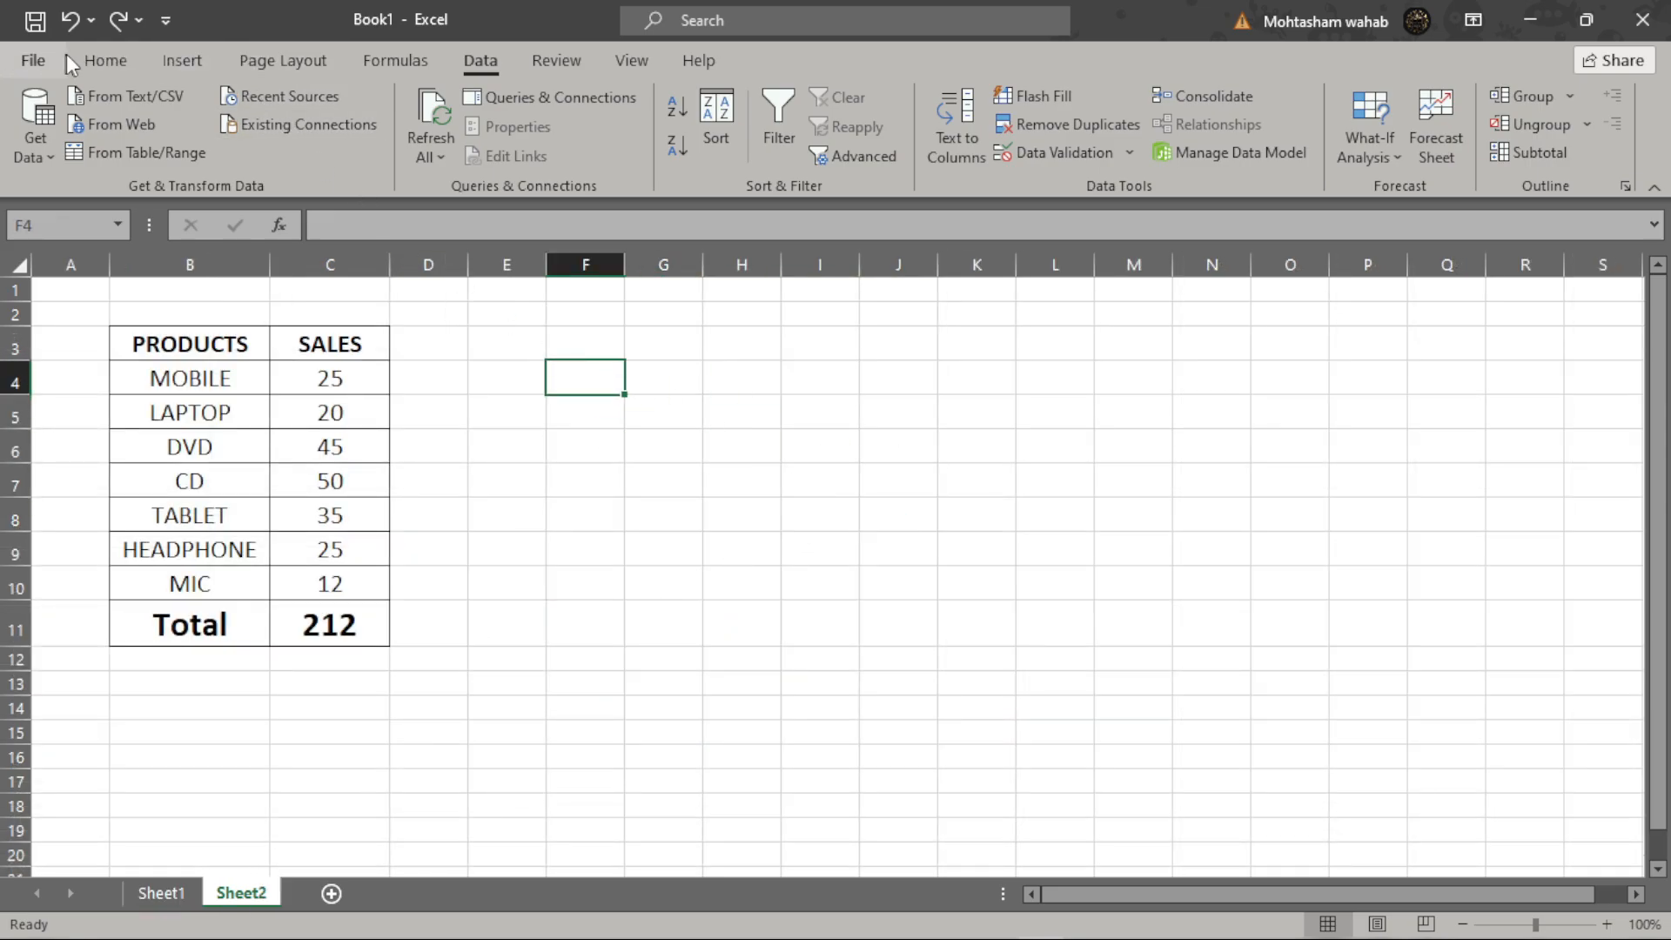
{"action": "left_click", "coordinate": [105, 60]}
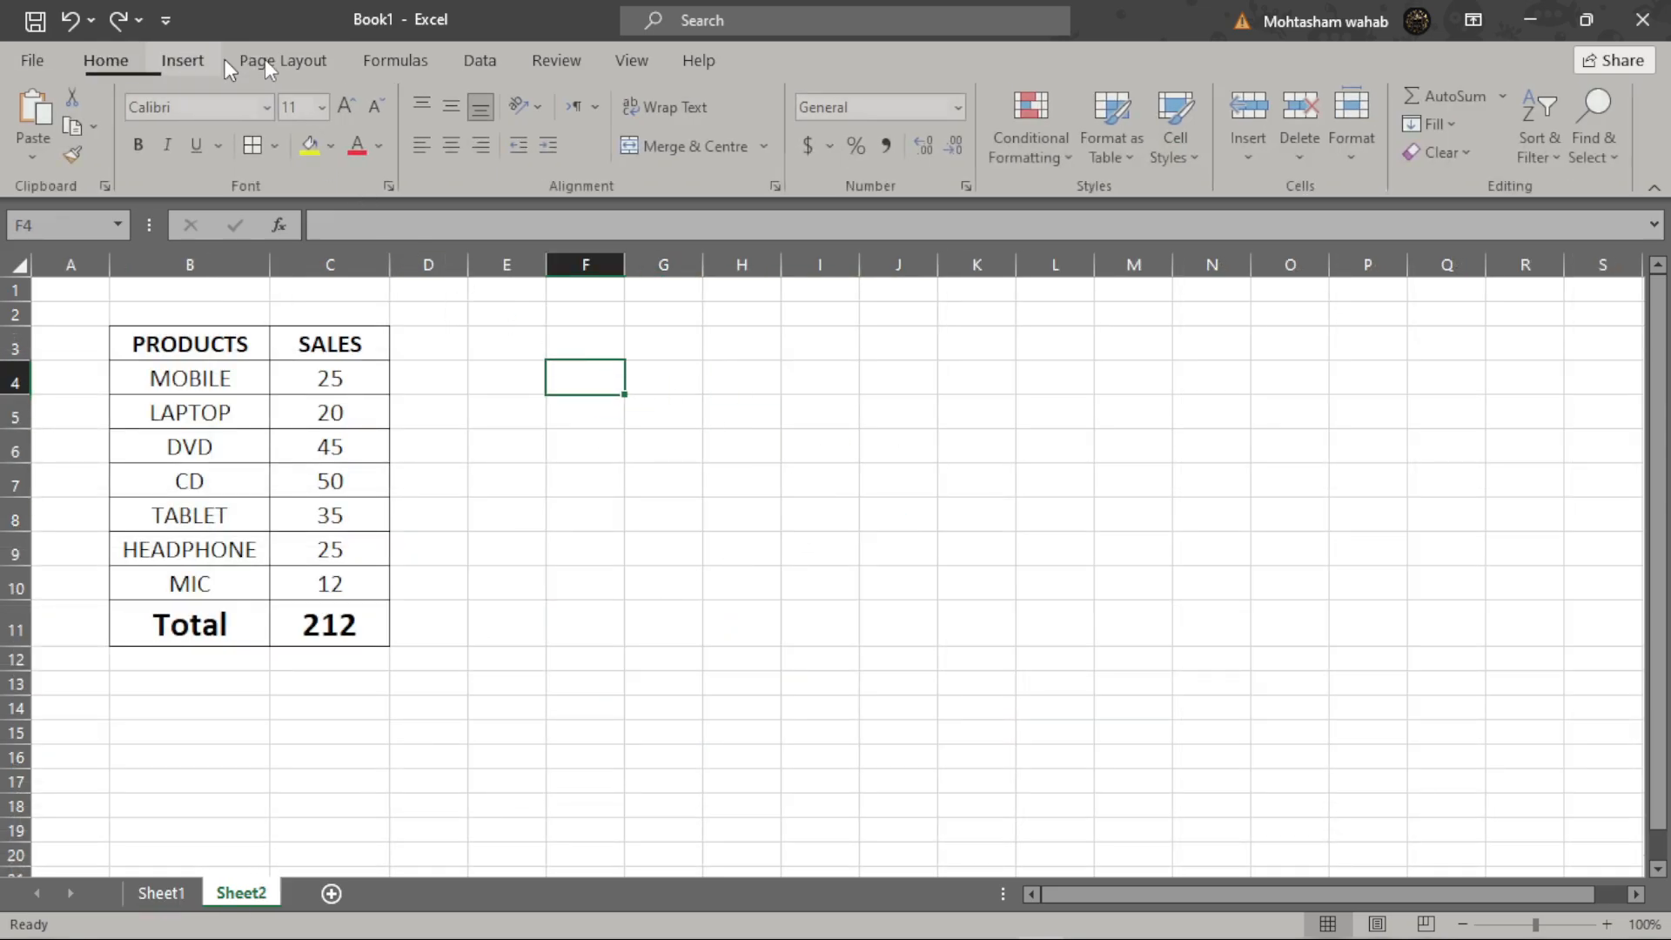
{"action": "left_click", "coordinate": [475, 61]}
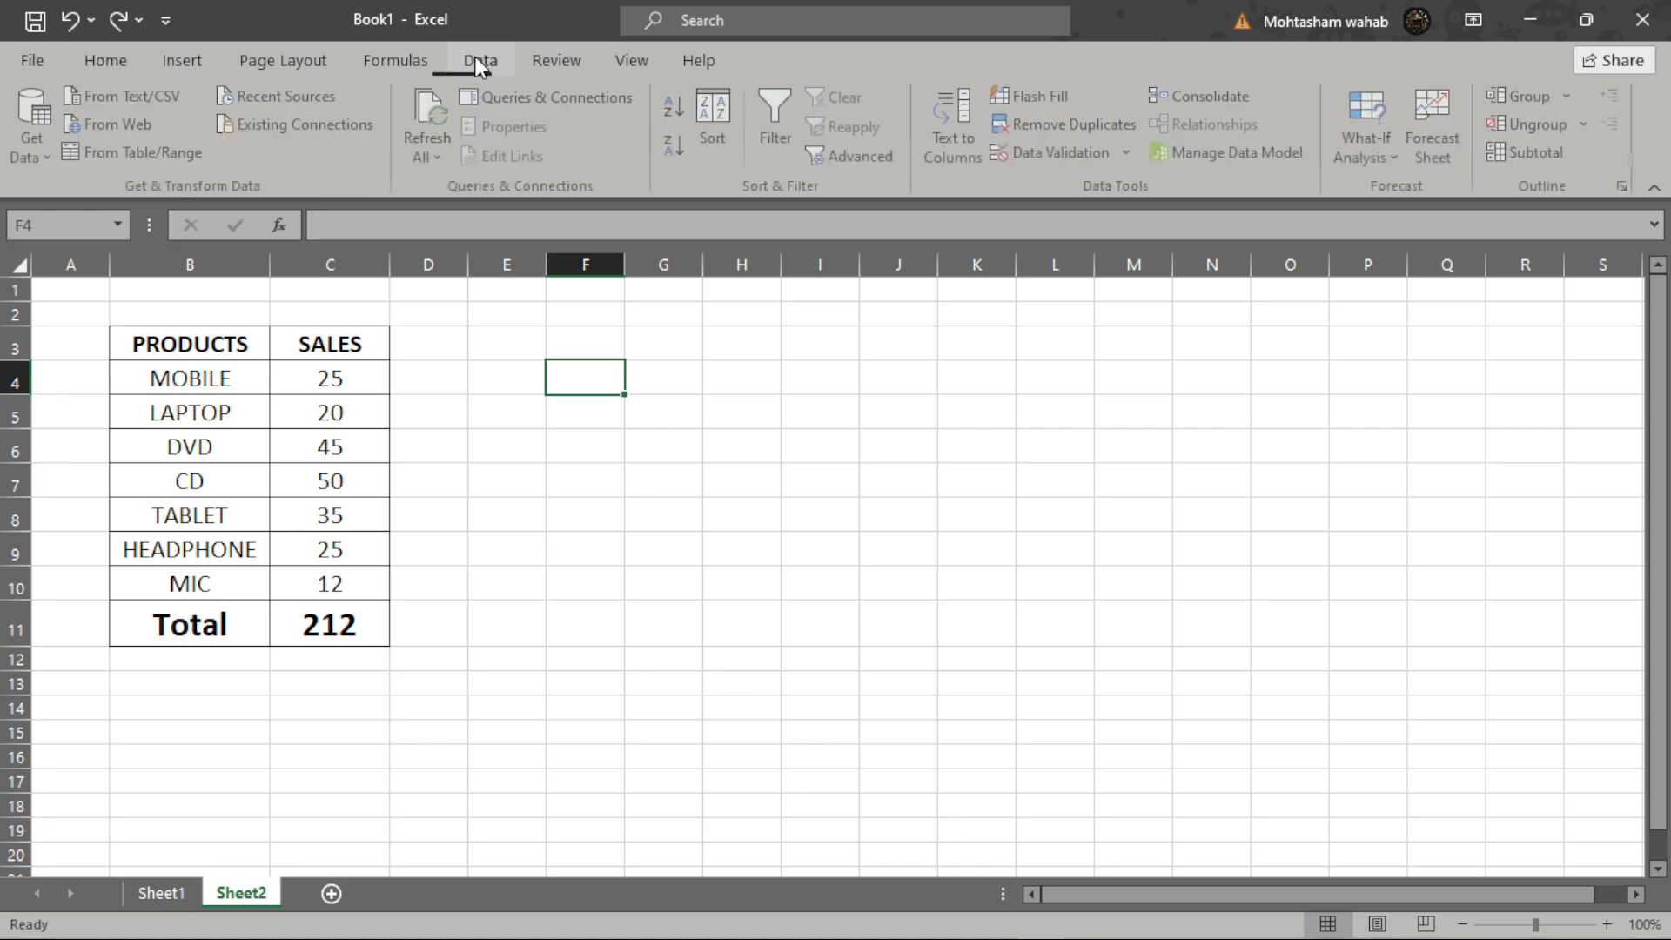
{"action": "left_click", "coordinate": [1083, 149]}
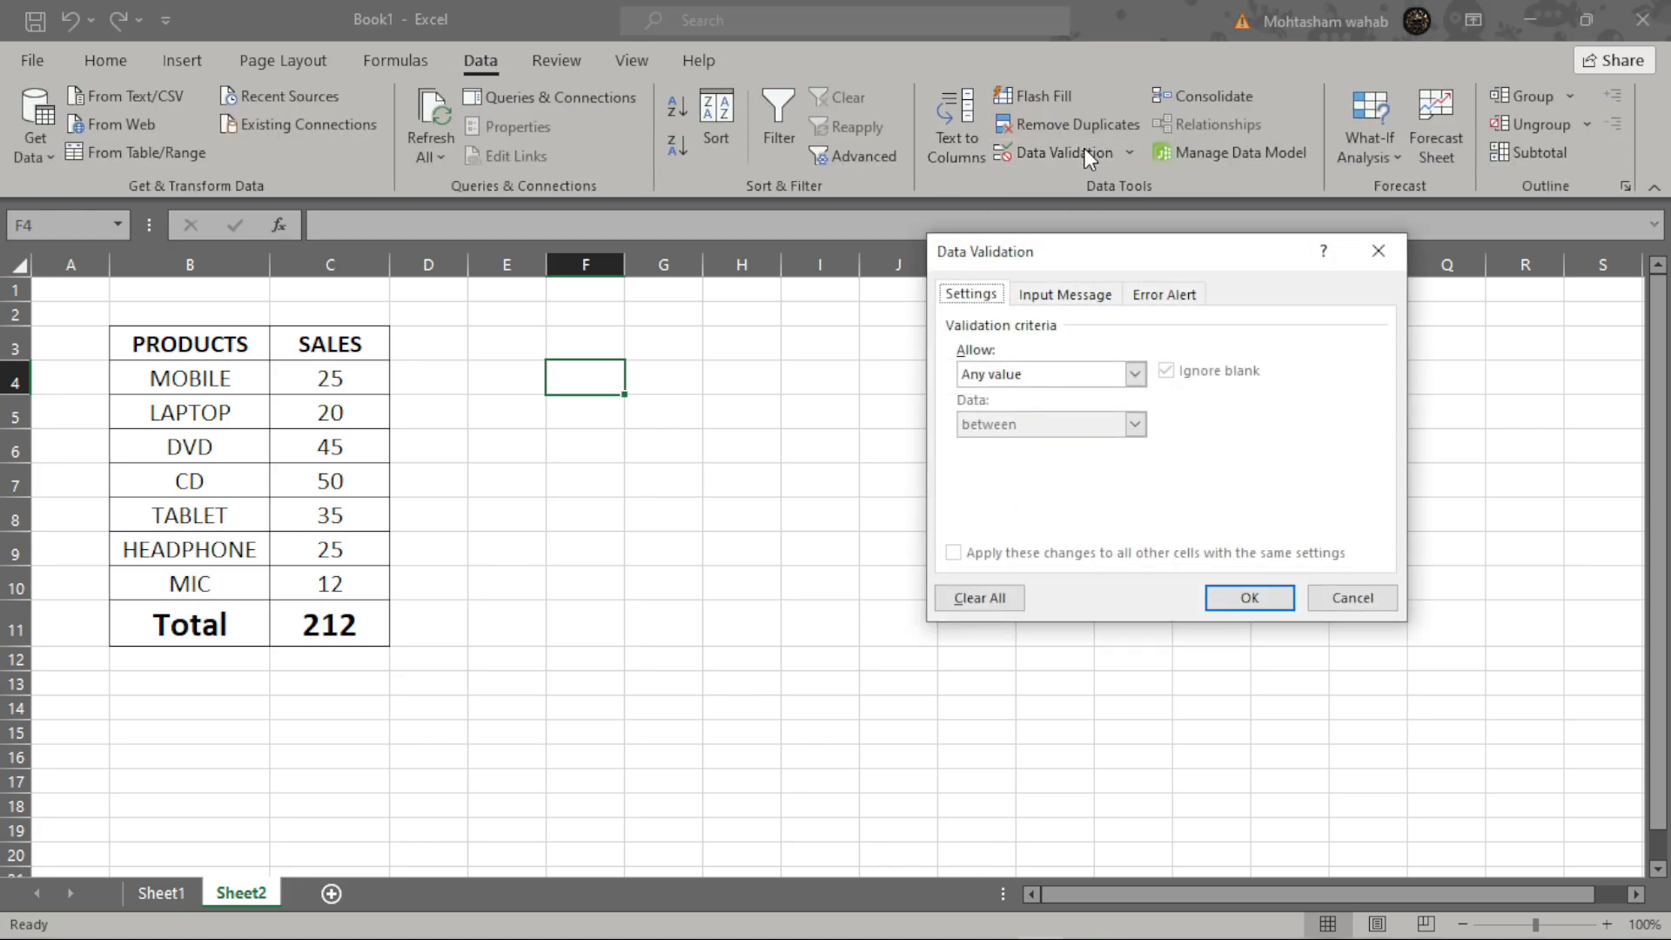
{"action": "left_click", "coordinate": [1134, 374]}
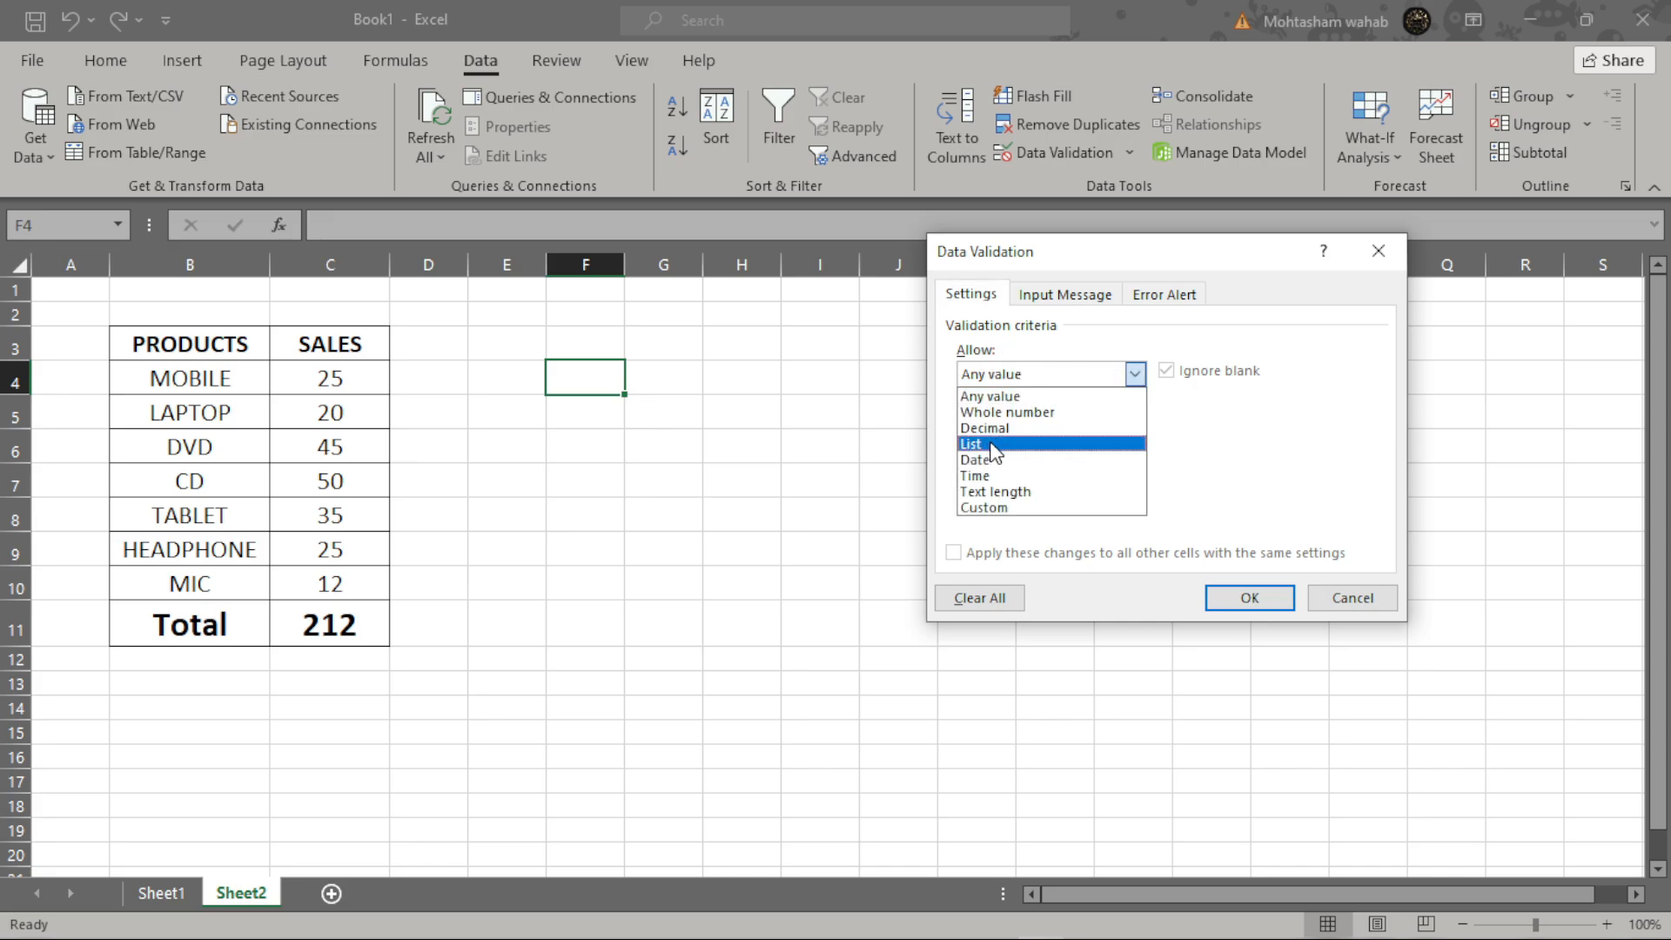
{"action": "left_click", "coordinate": [991, 444]}
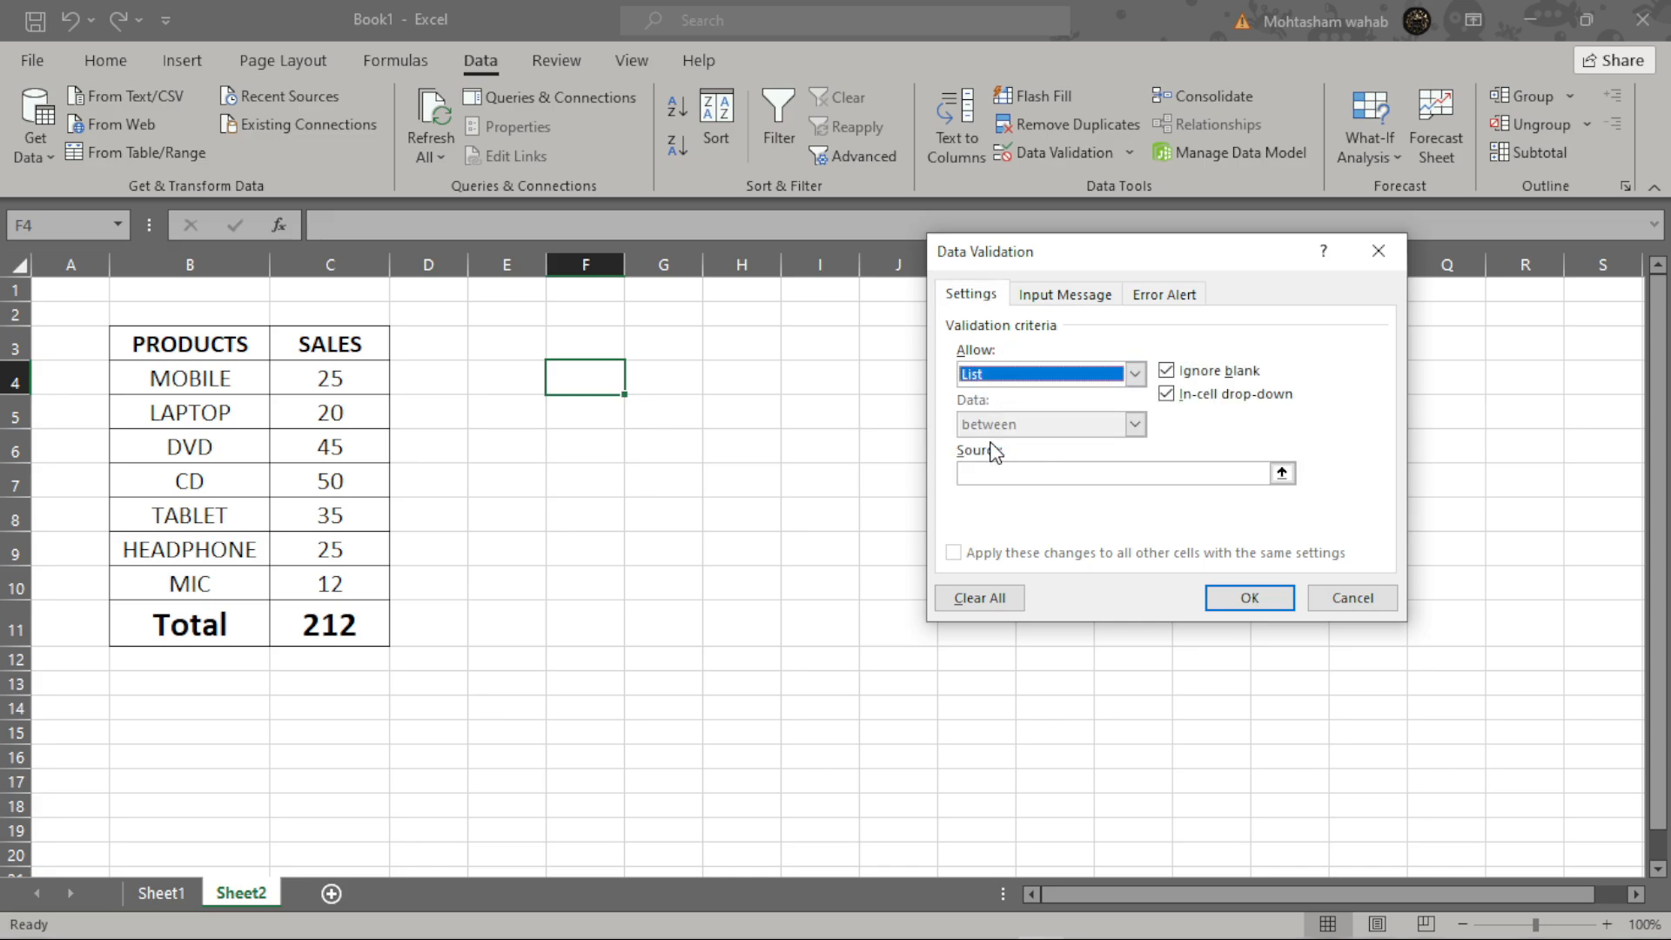
{"action": "left_click", "coordinate": [1059, 470]}
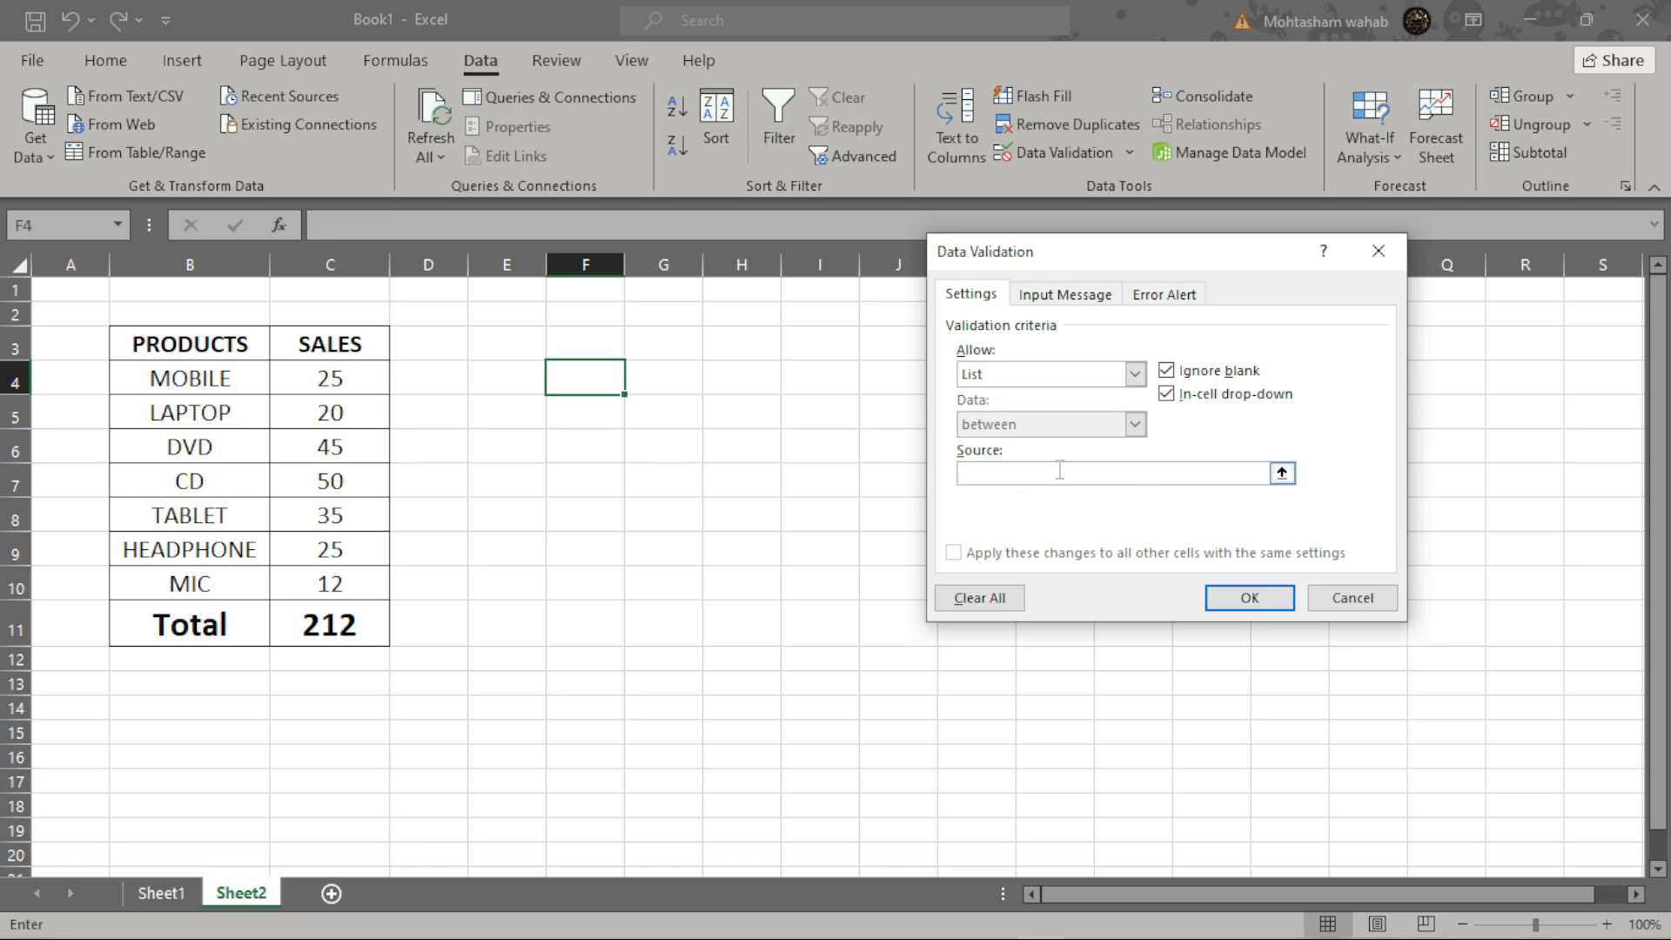
{"action": "left_click_drag", "start_coordinate": [133, 376], "coordinate": [209, 584]}
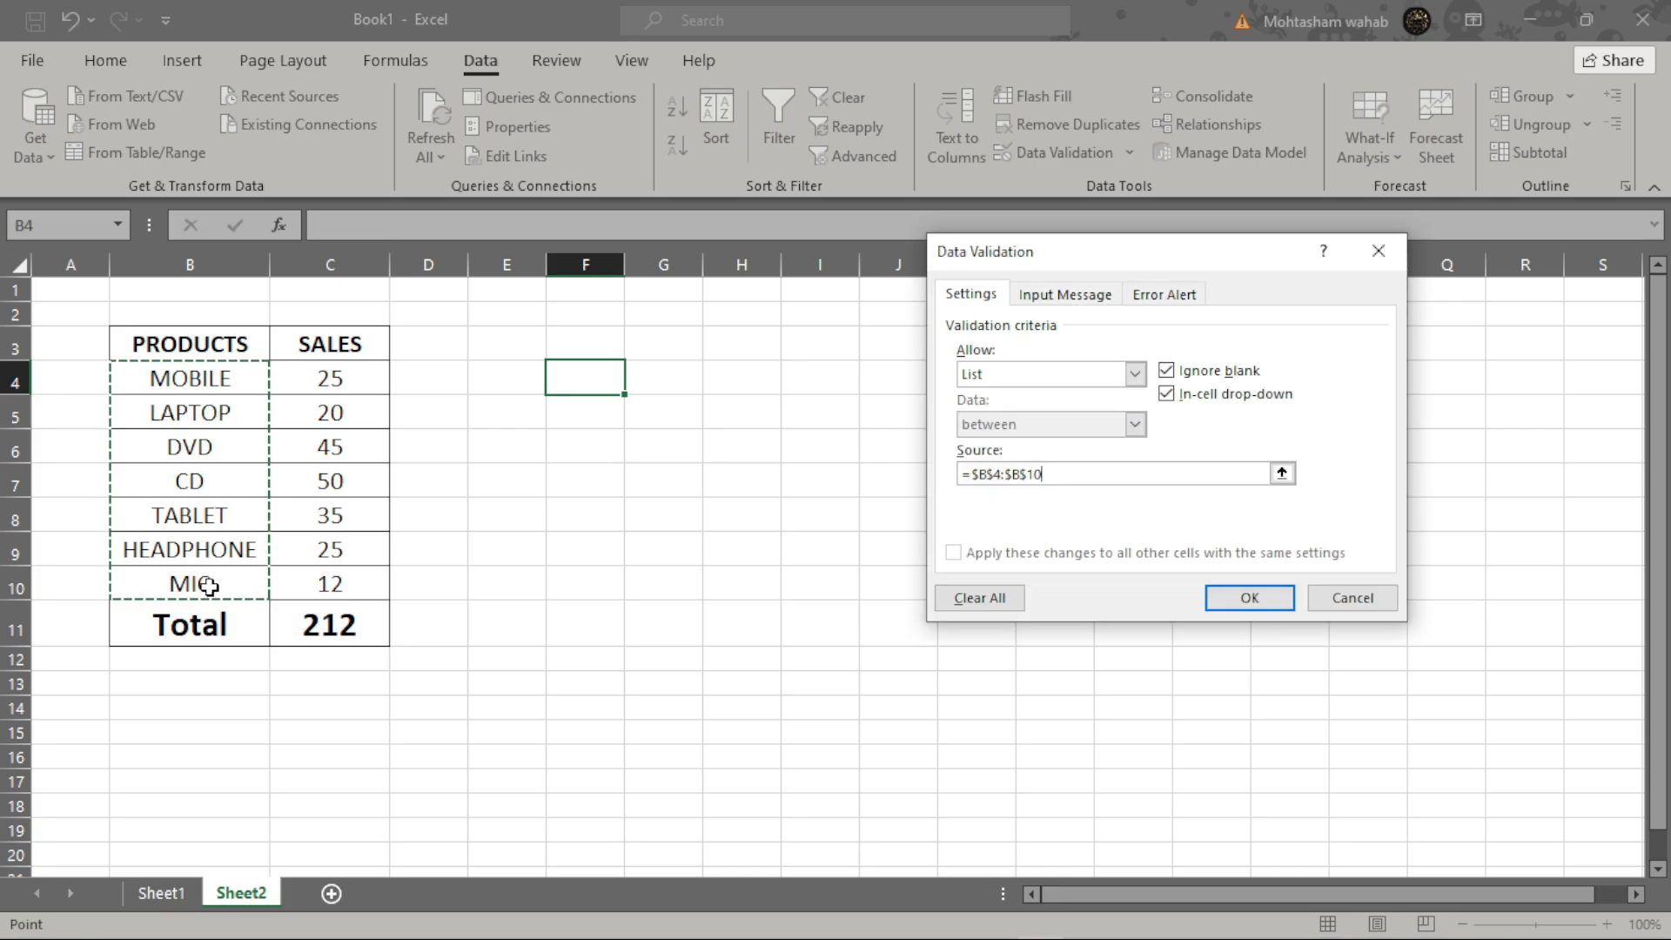
{"action": "left_click", "coordinate": [1250, 599]}
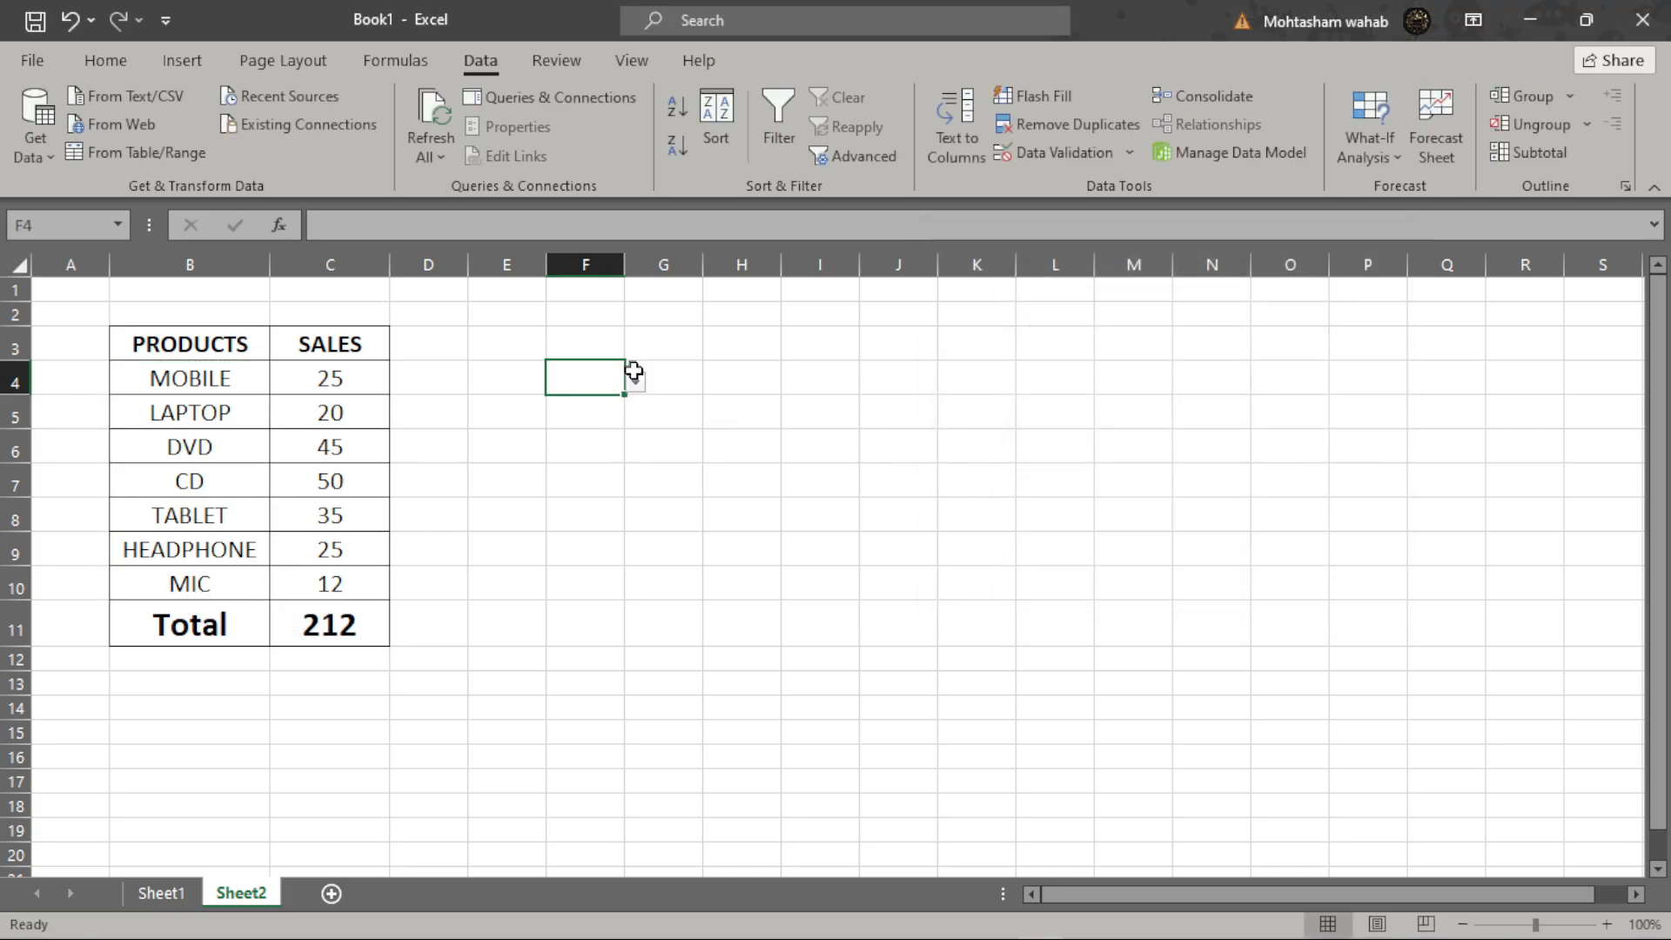
Step: Pick HEADPHONE from the product dropdown list in cell F4
{"action": "left_click", "coordinate": [636, 383]}
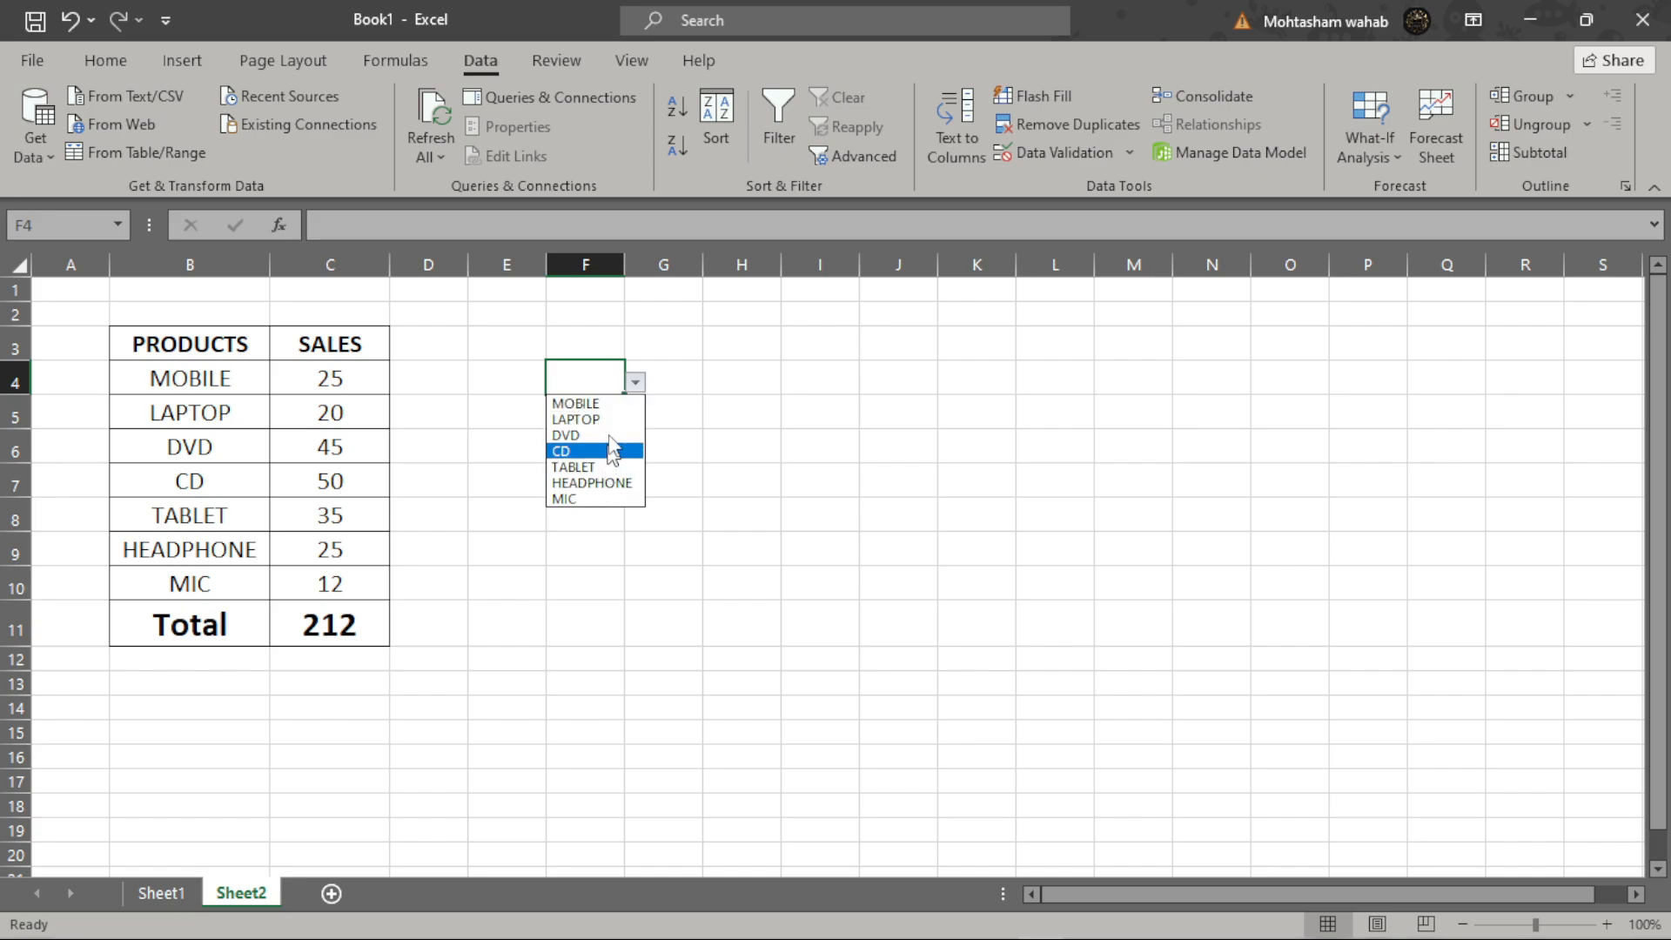
{"action": "left_click", "coordinate": [592, 483]}
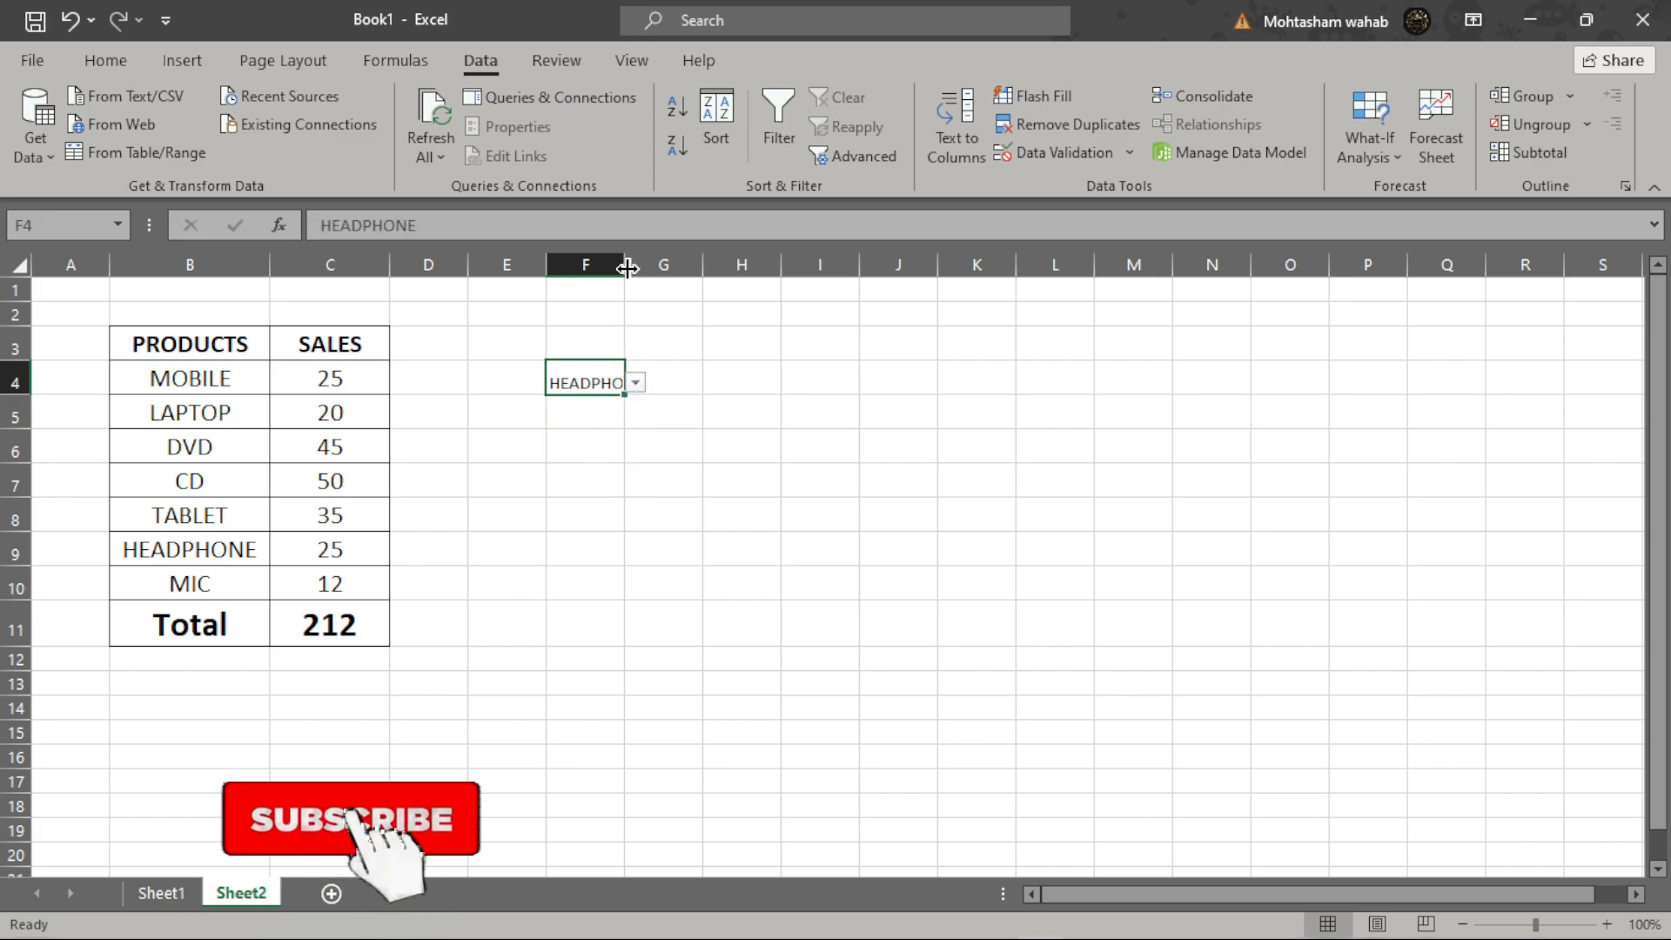
{"action": "left_click", "coordinate": [94, 57]}
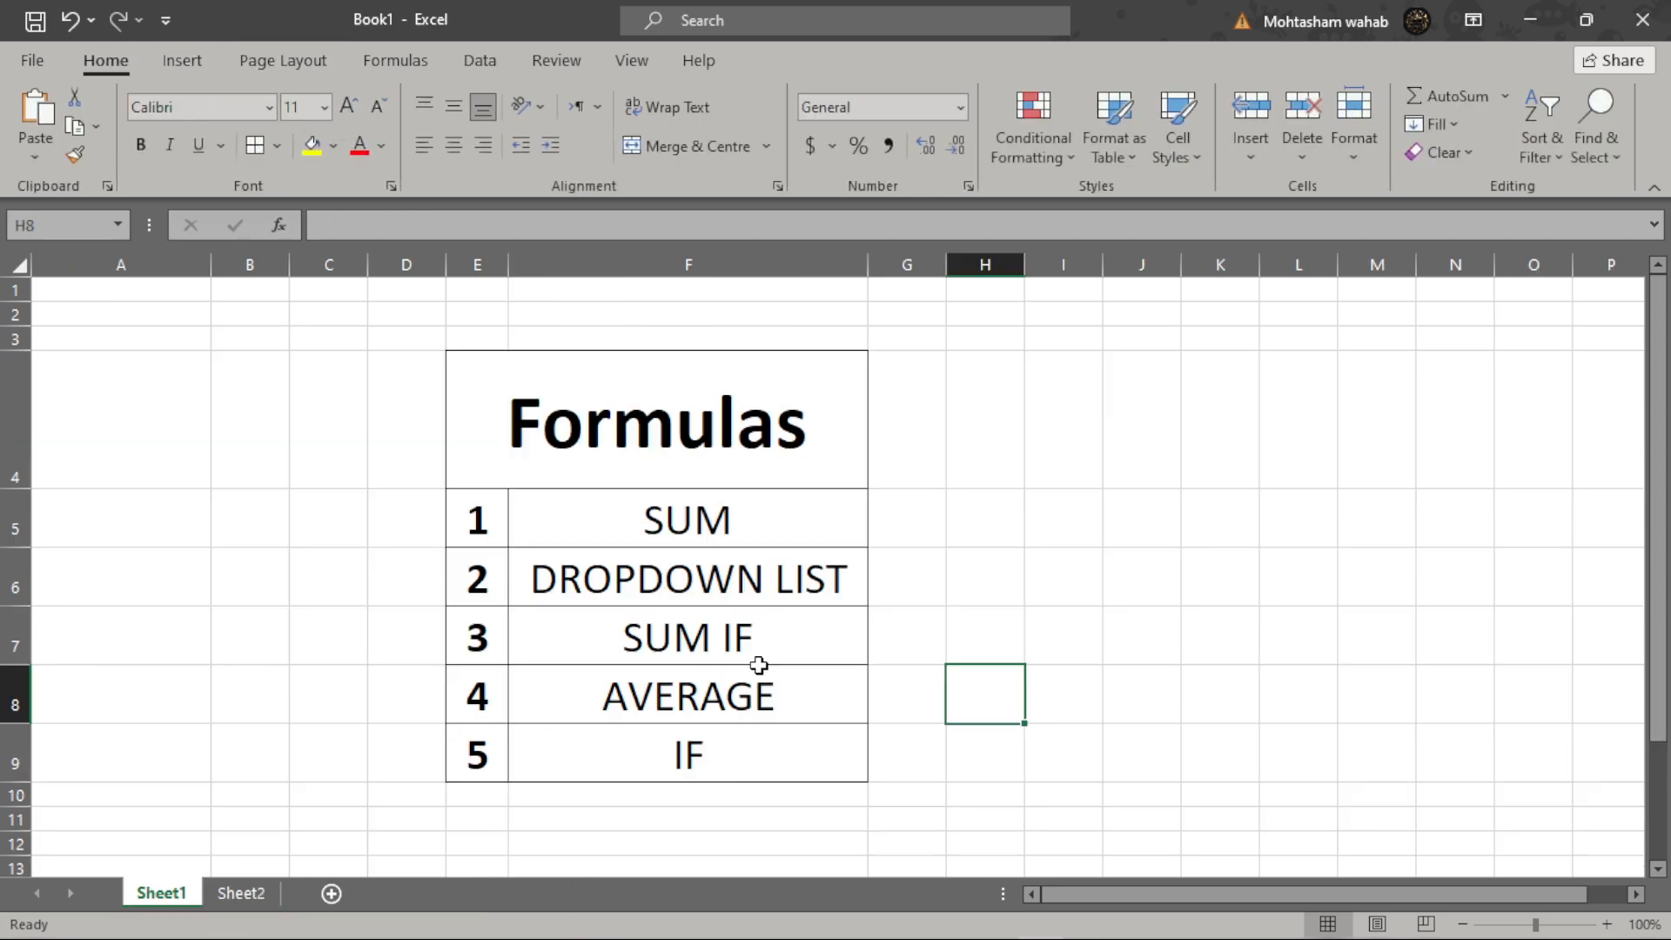
Step: Enter the formula =sumif(B3:C10,F4,C3:C10) in Sheet2 cell F5 to look up the chosen product's sales
{"action": "left_click", "coordinate": [241, 893]}
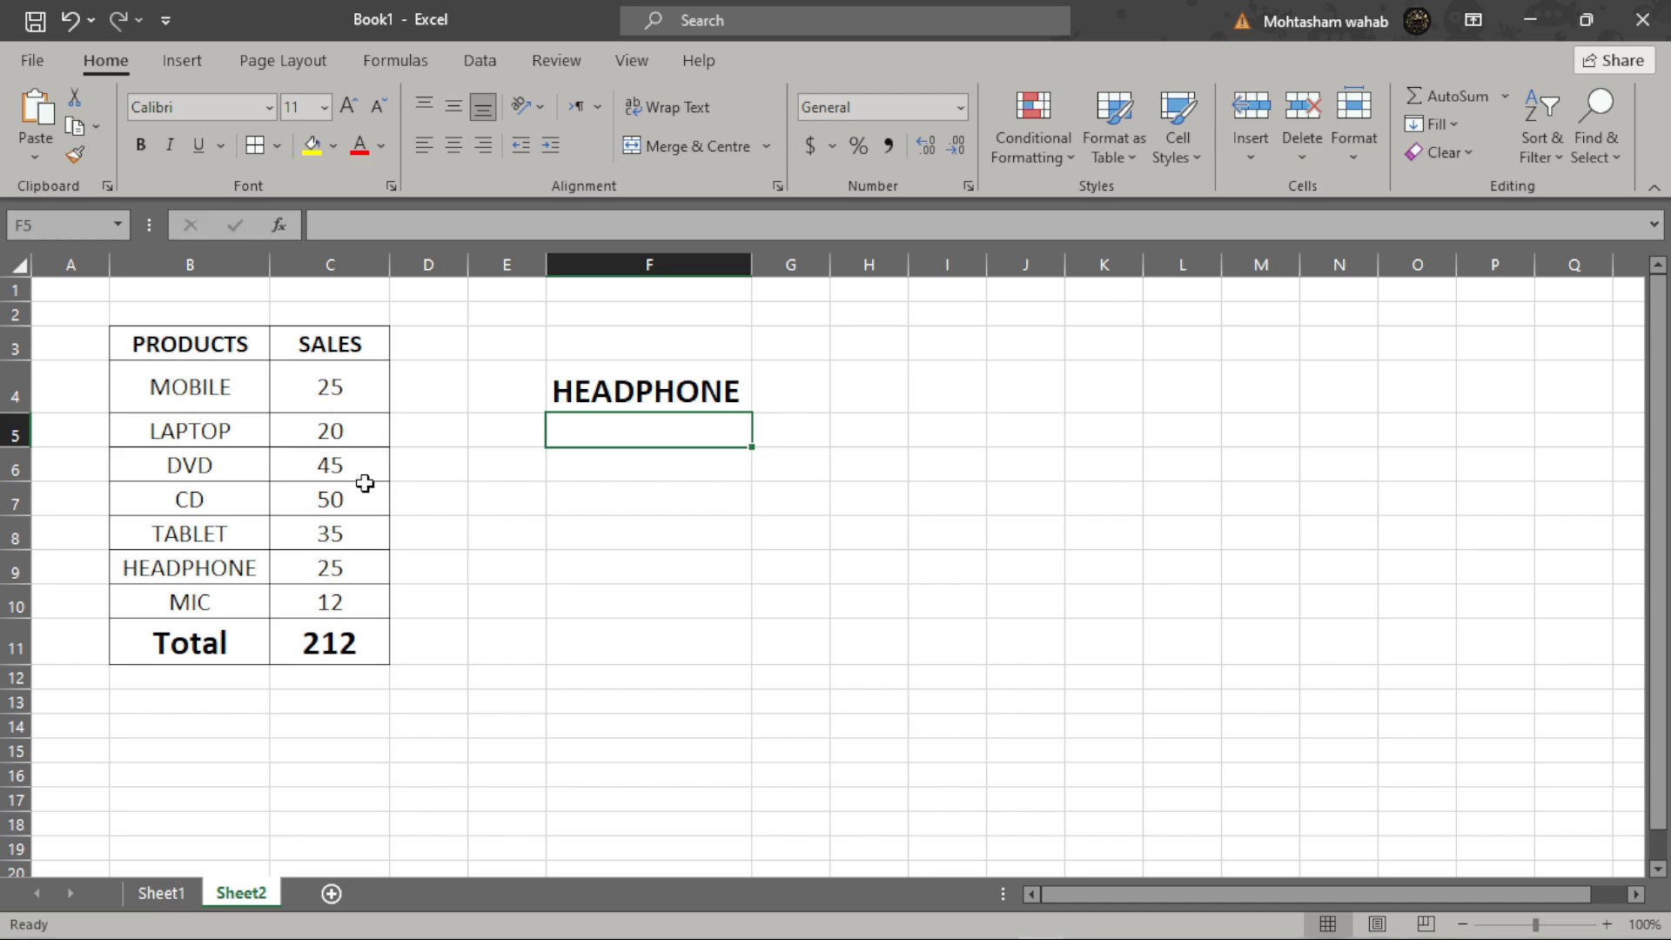
{"action": "double_click", "coordinate": [589, 435]}
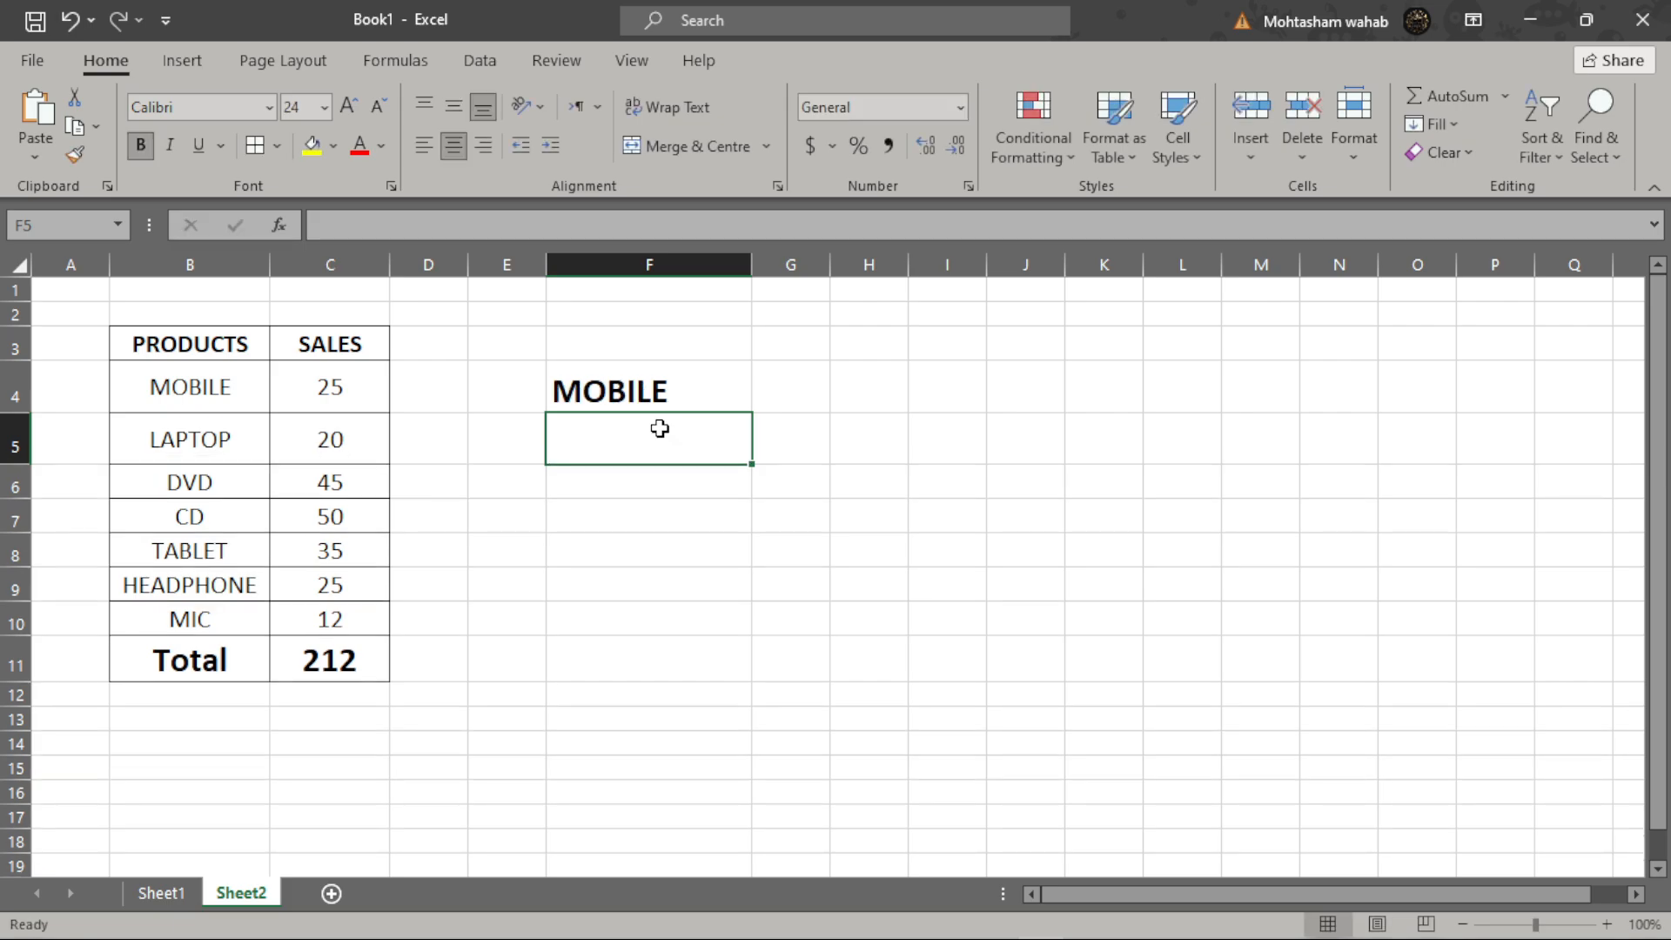
{"action": "type", "text": "="}
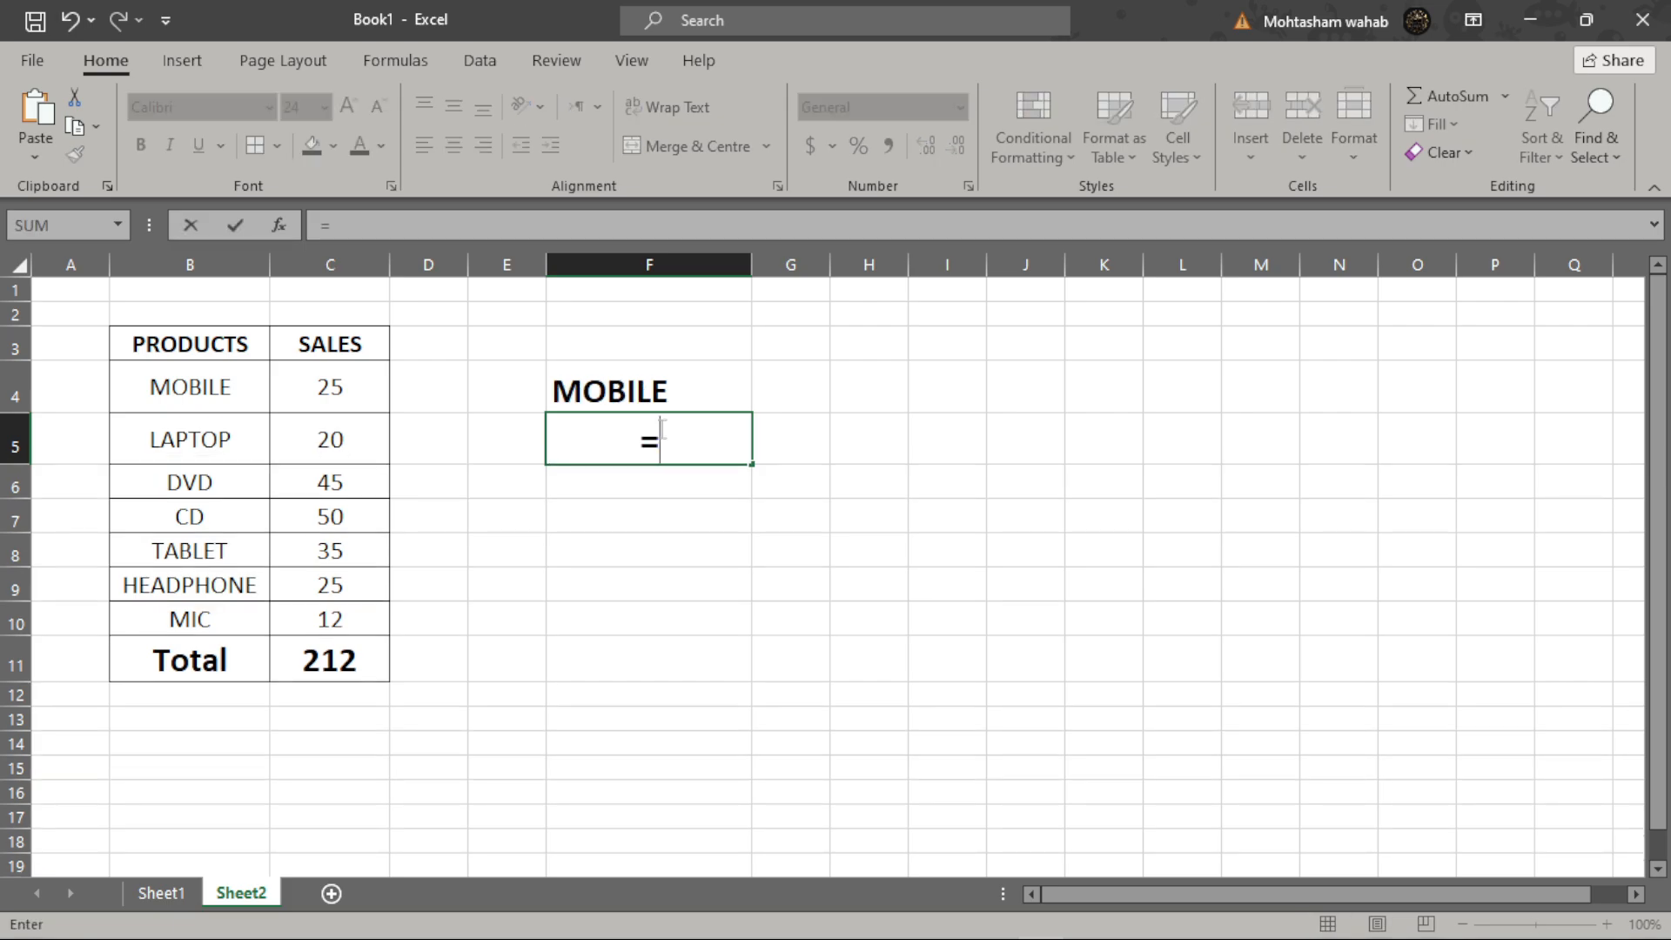
{"action": "type", "text": "sumif"}
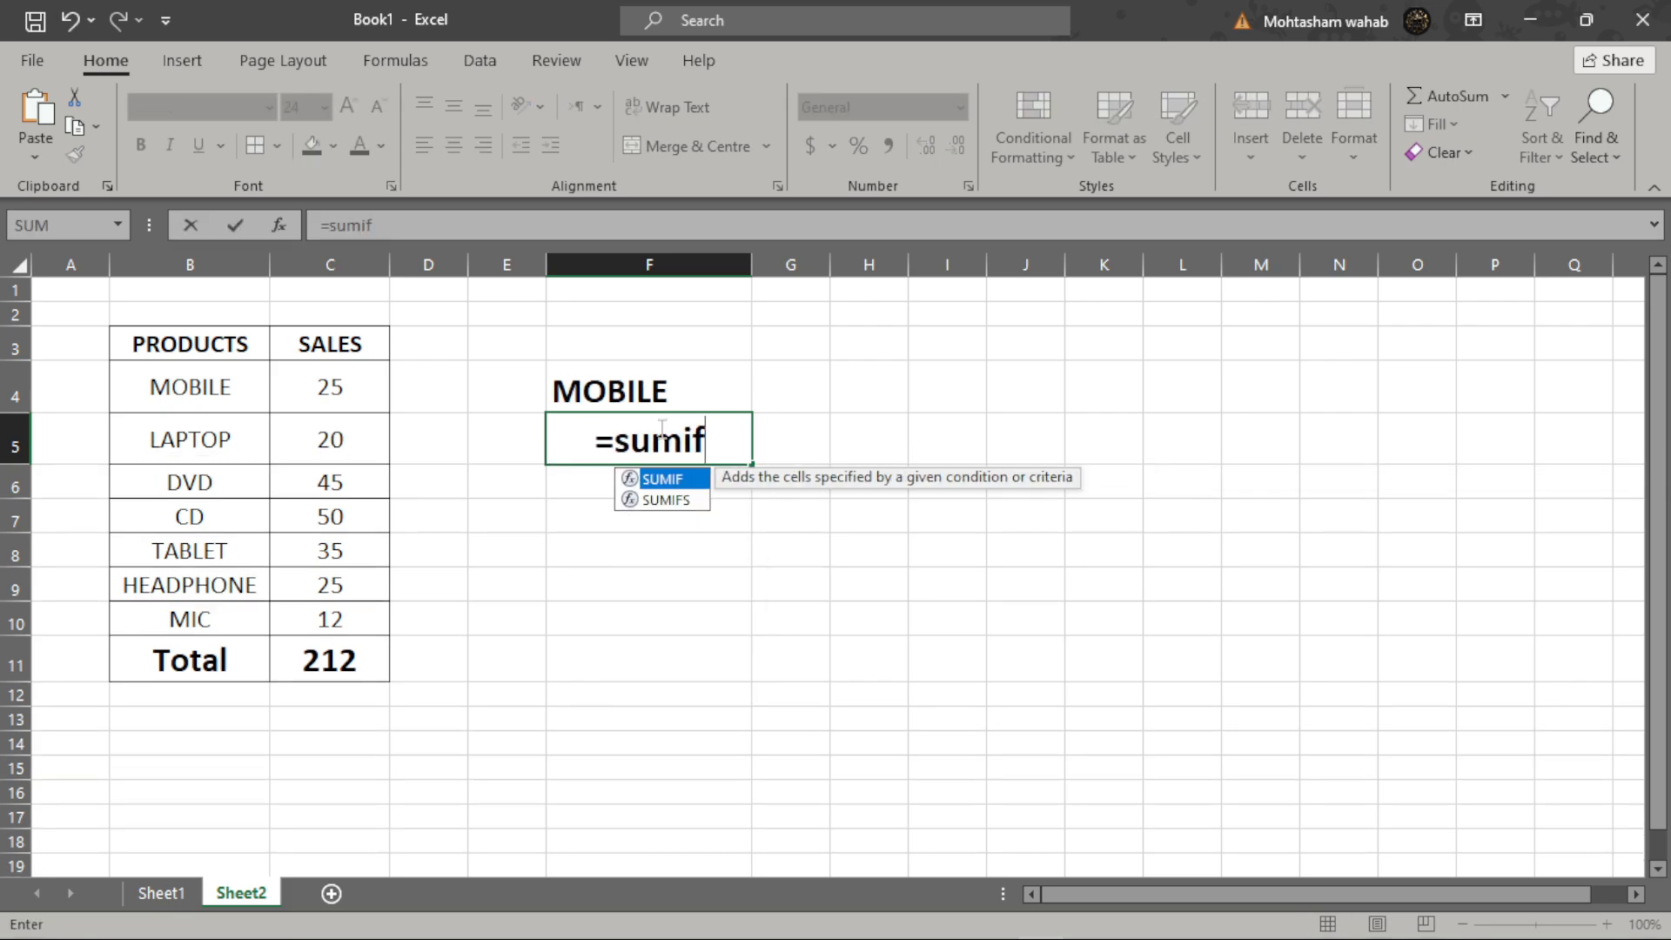
{"action": "type", "text": "("}
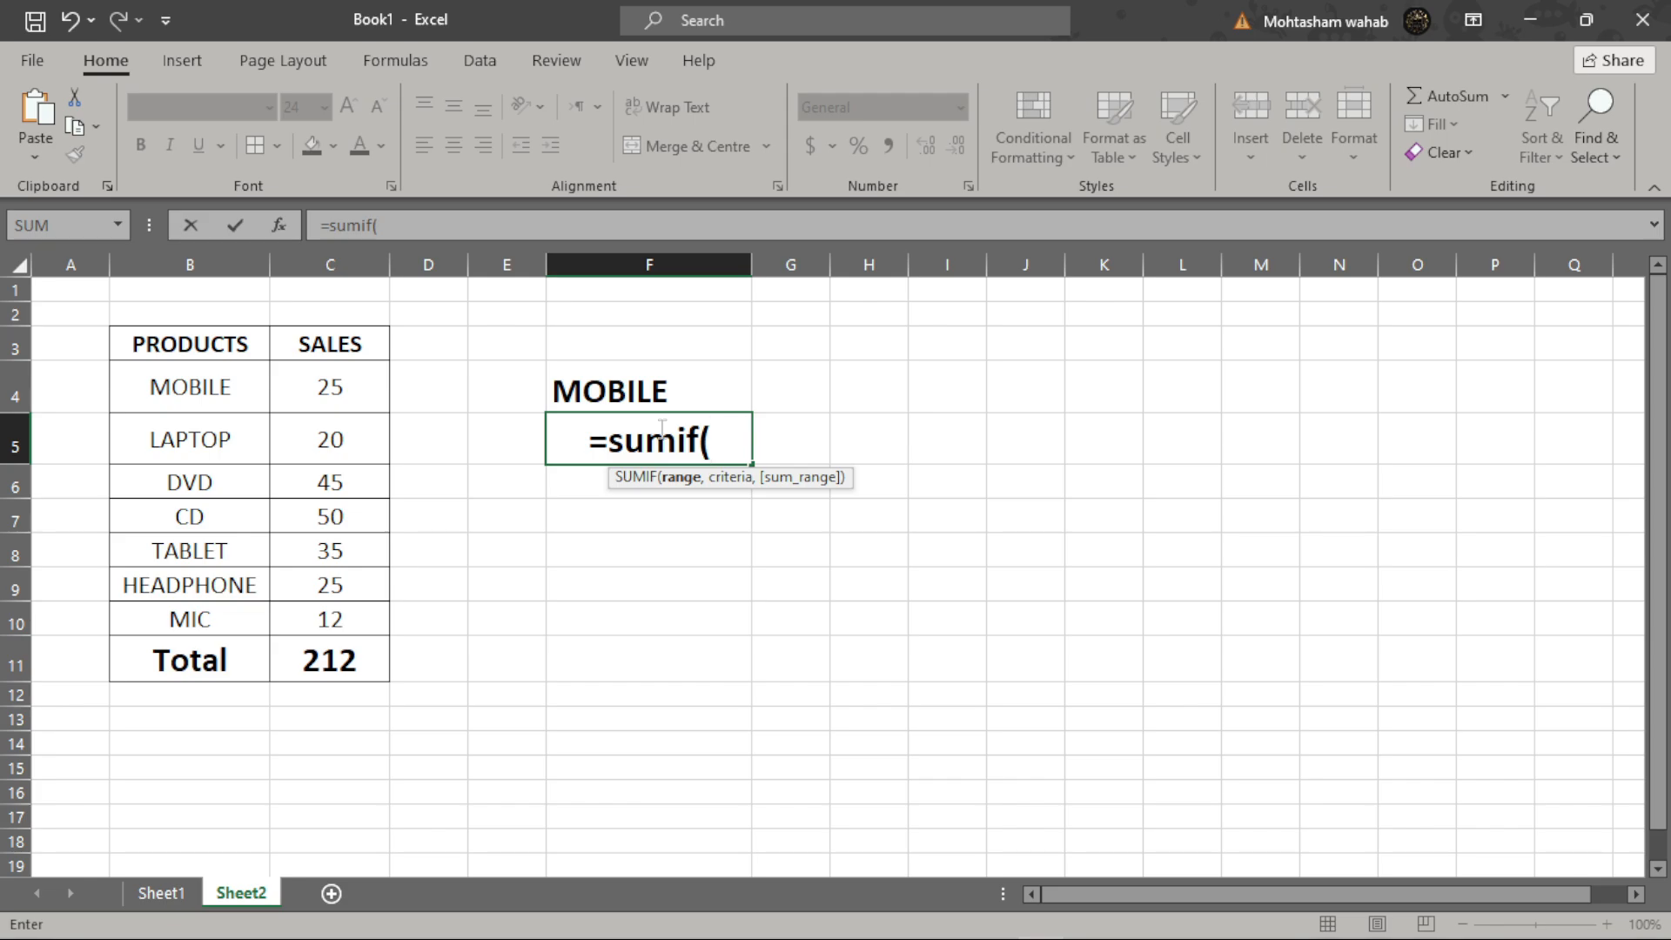
{"action": "left_click_drag", "start_coordinate": [179, 340], "coordinate": [341, 621]}
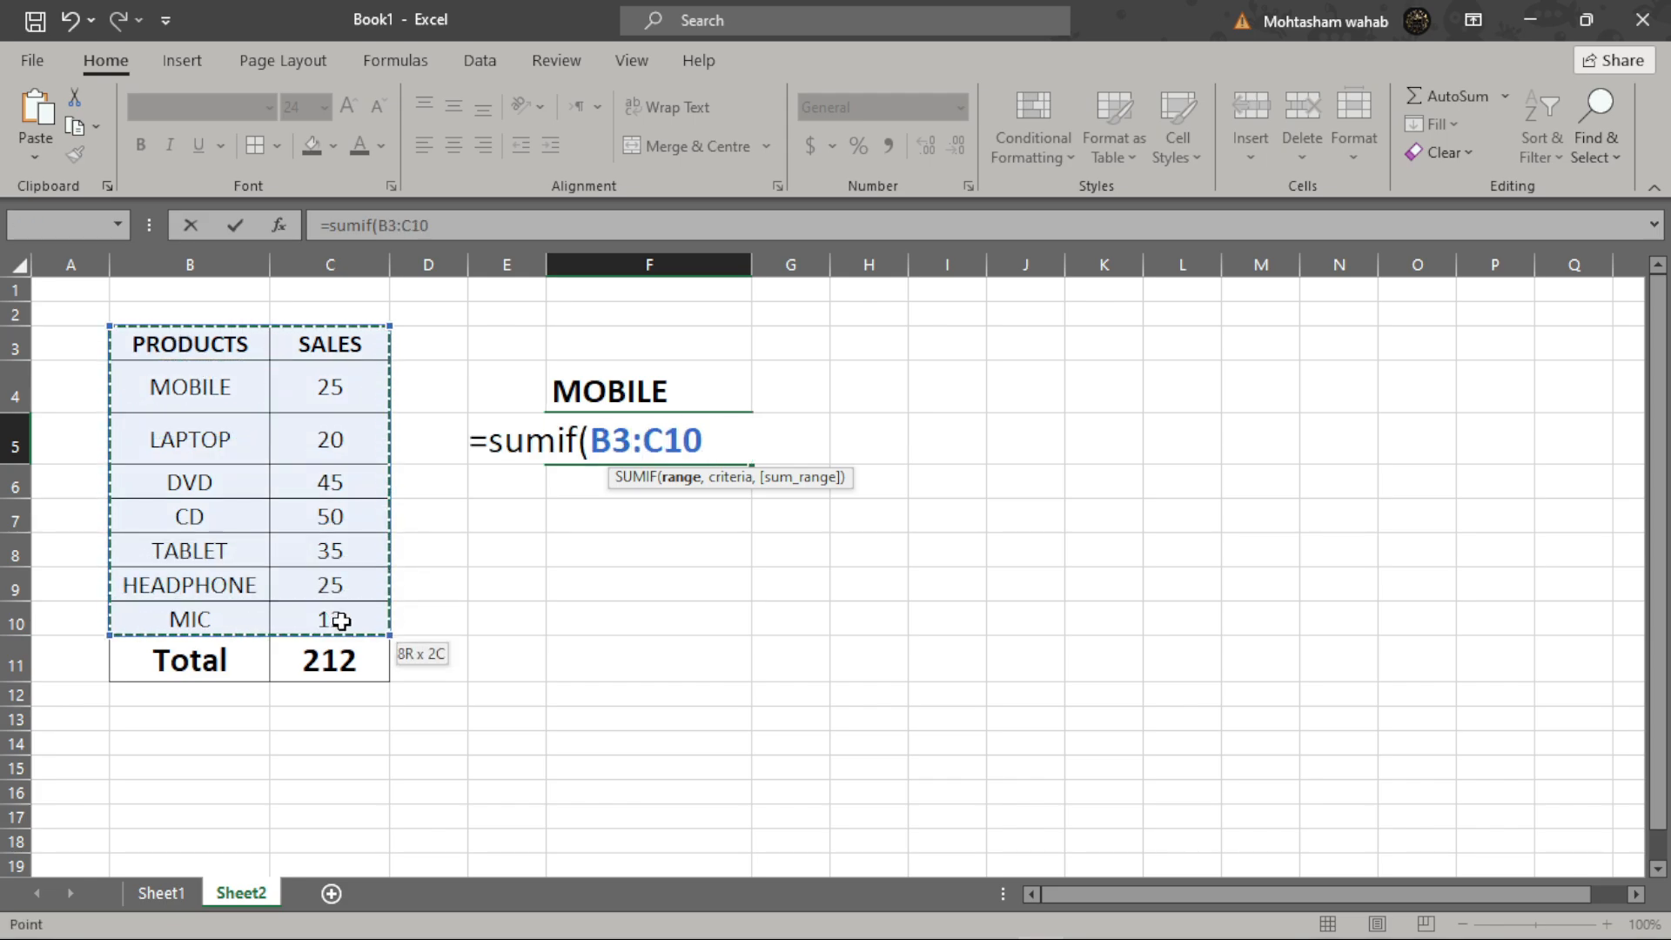
{"action": "type", "text": ","}
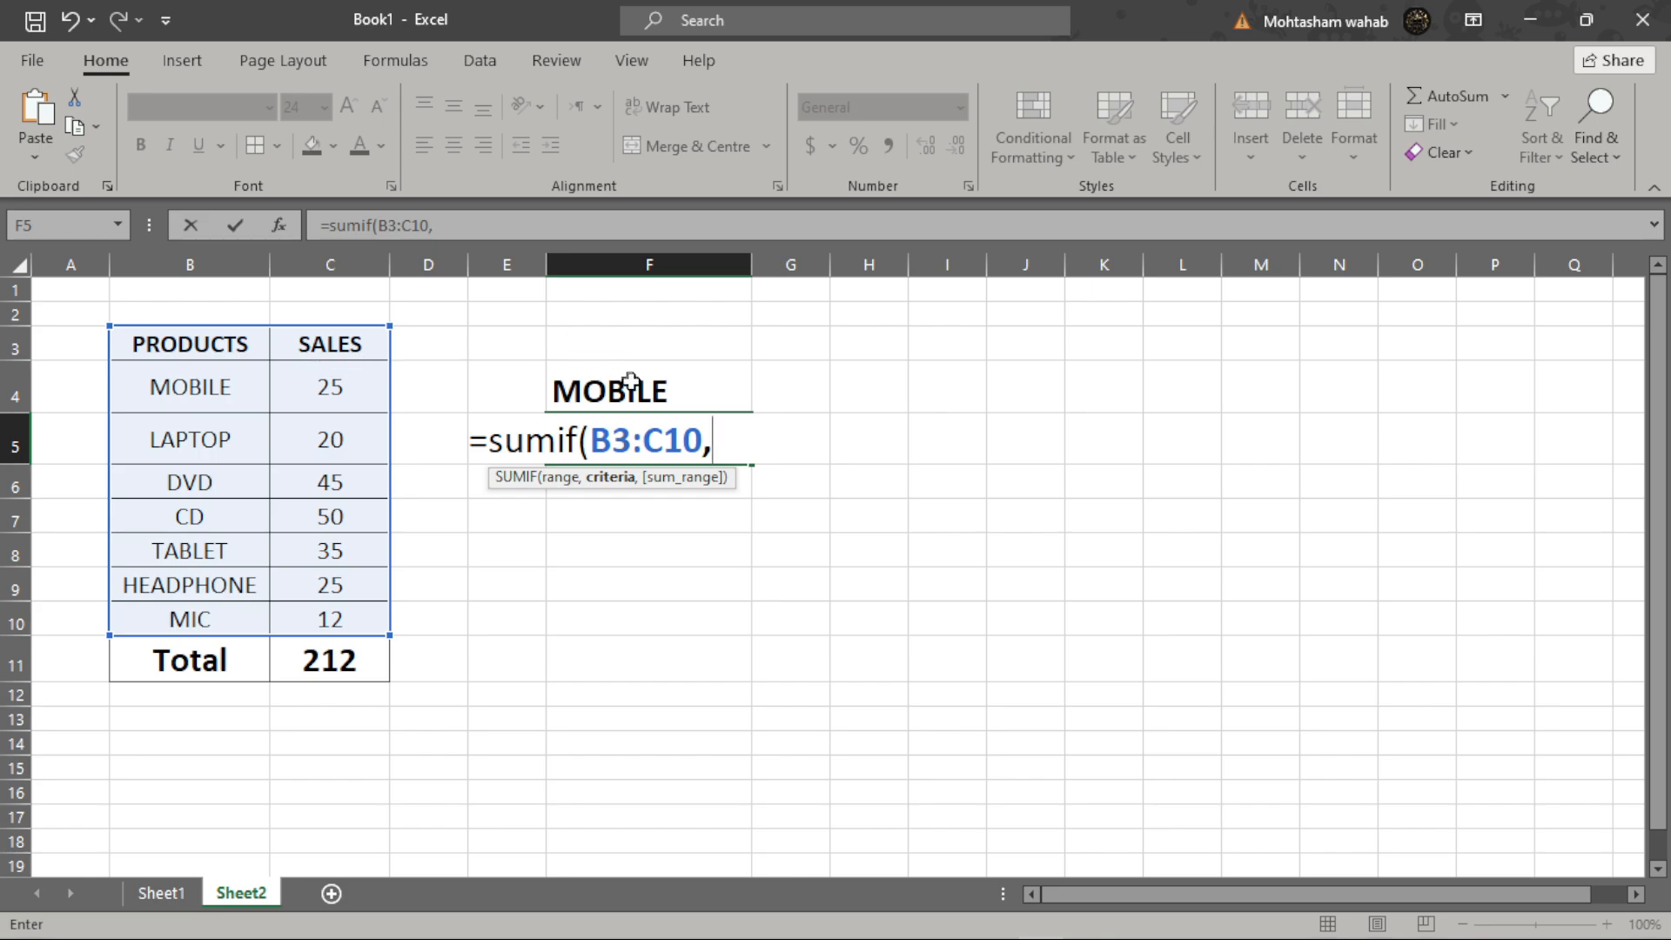
{"action": "left_click", "coordinate": [652, 395]}
{"action": "type", "text": ","}
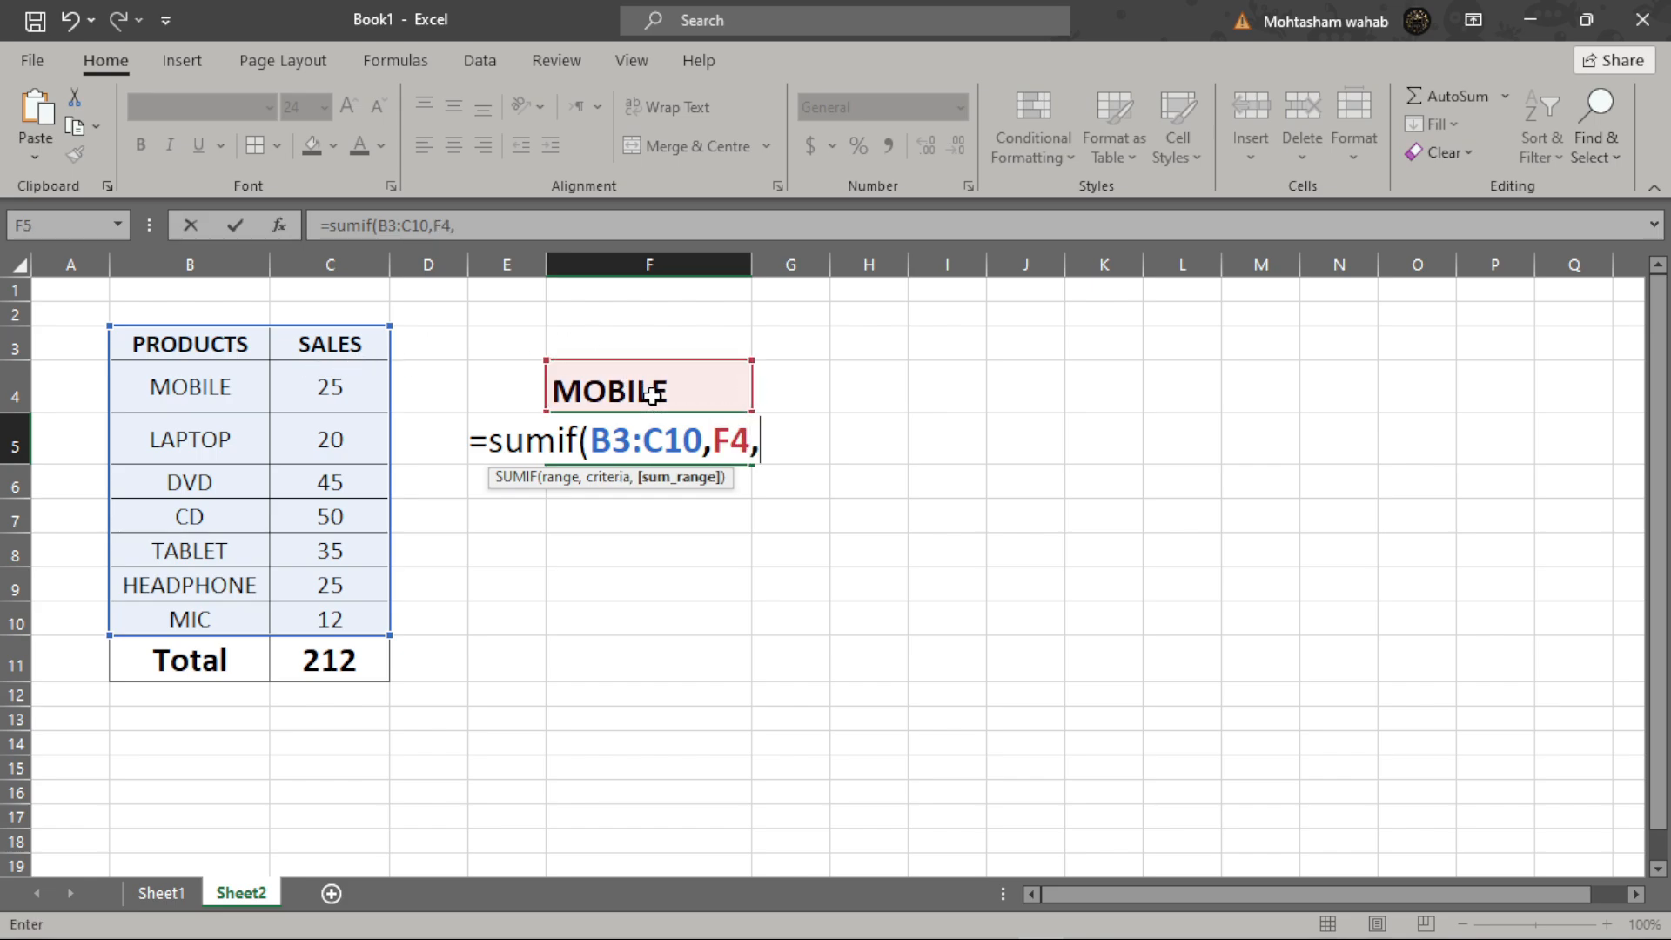
{"action": "left_click_drag", "start_coordinate": [320, 345], "coordinate": [294, 621]}
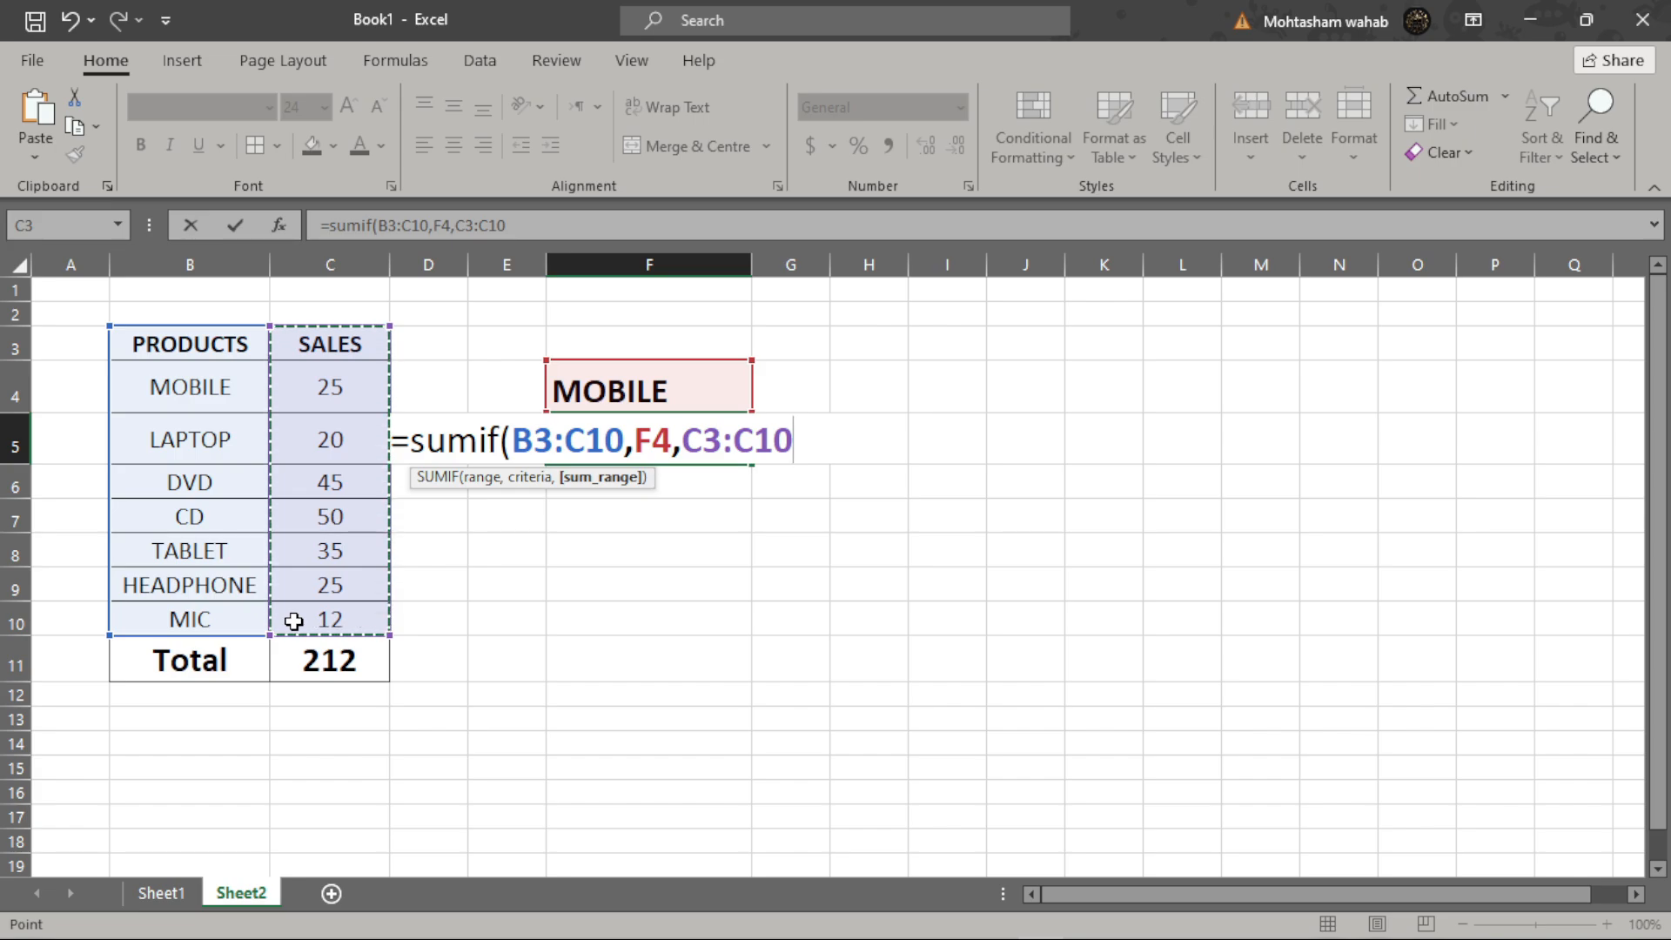
{"action": "key", "text": "Return"}
{"action": "left_click", "coordinate": [633, 435]}
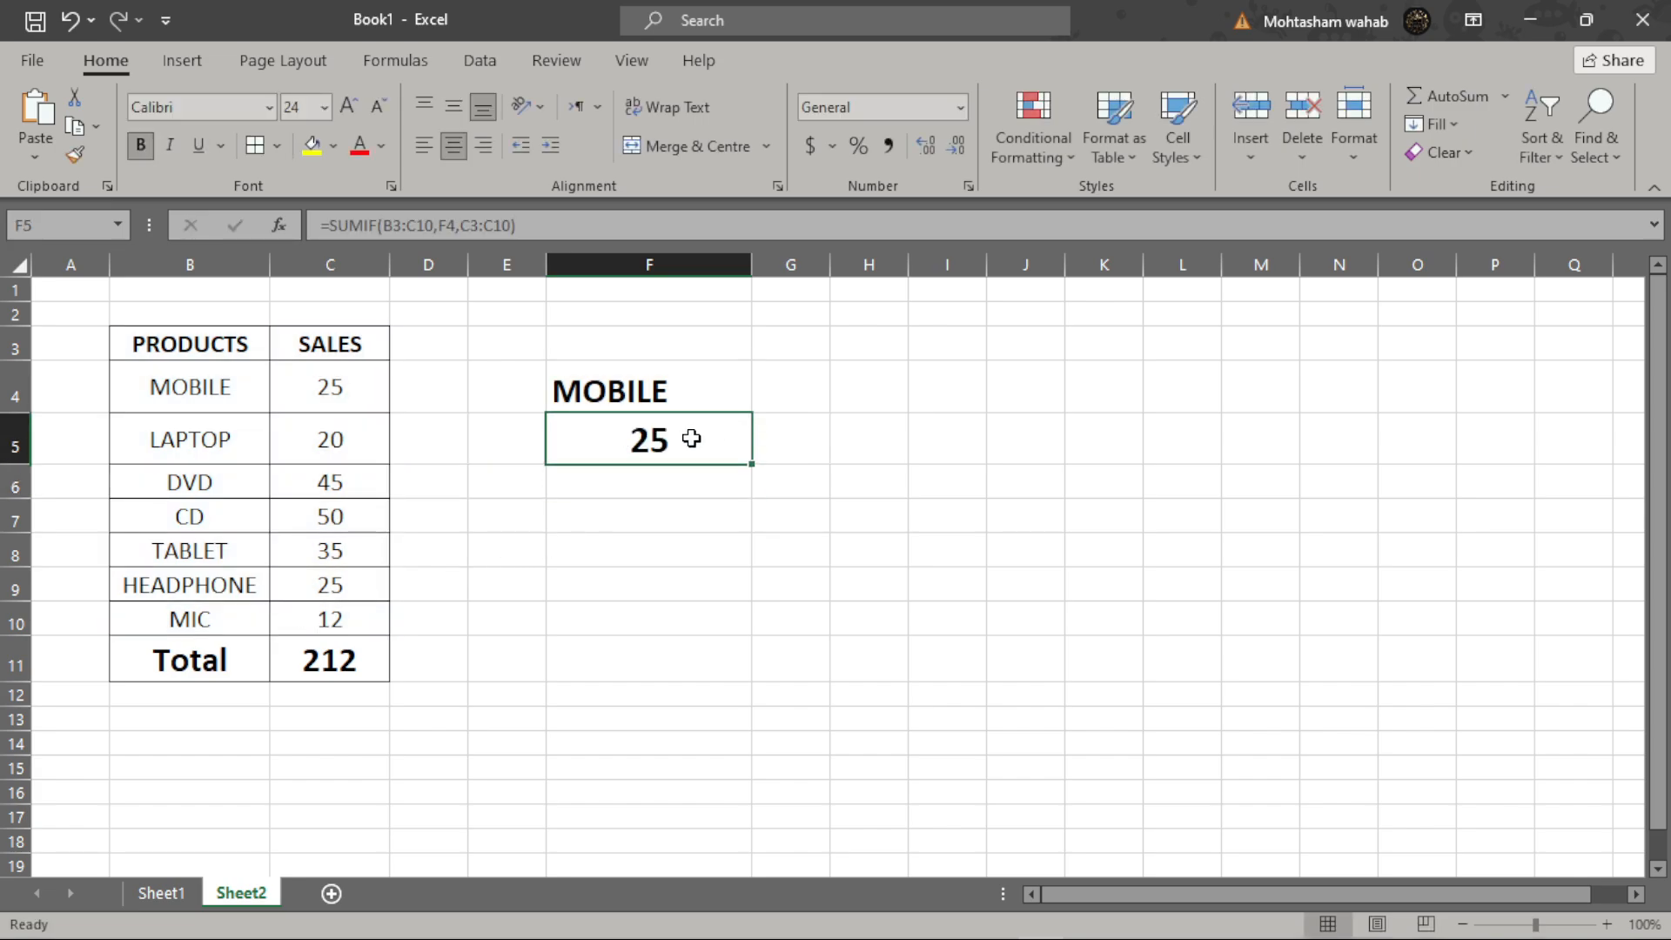
Step: Test the SUMIF formula by changing the product in F4's dropdown list to TABLET, LAPTOP and TABLET again
{"action": "left_click", "coordinate": [716, 395]}
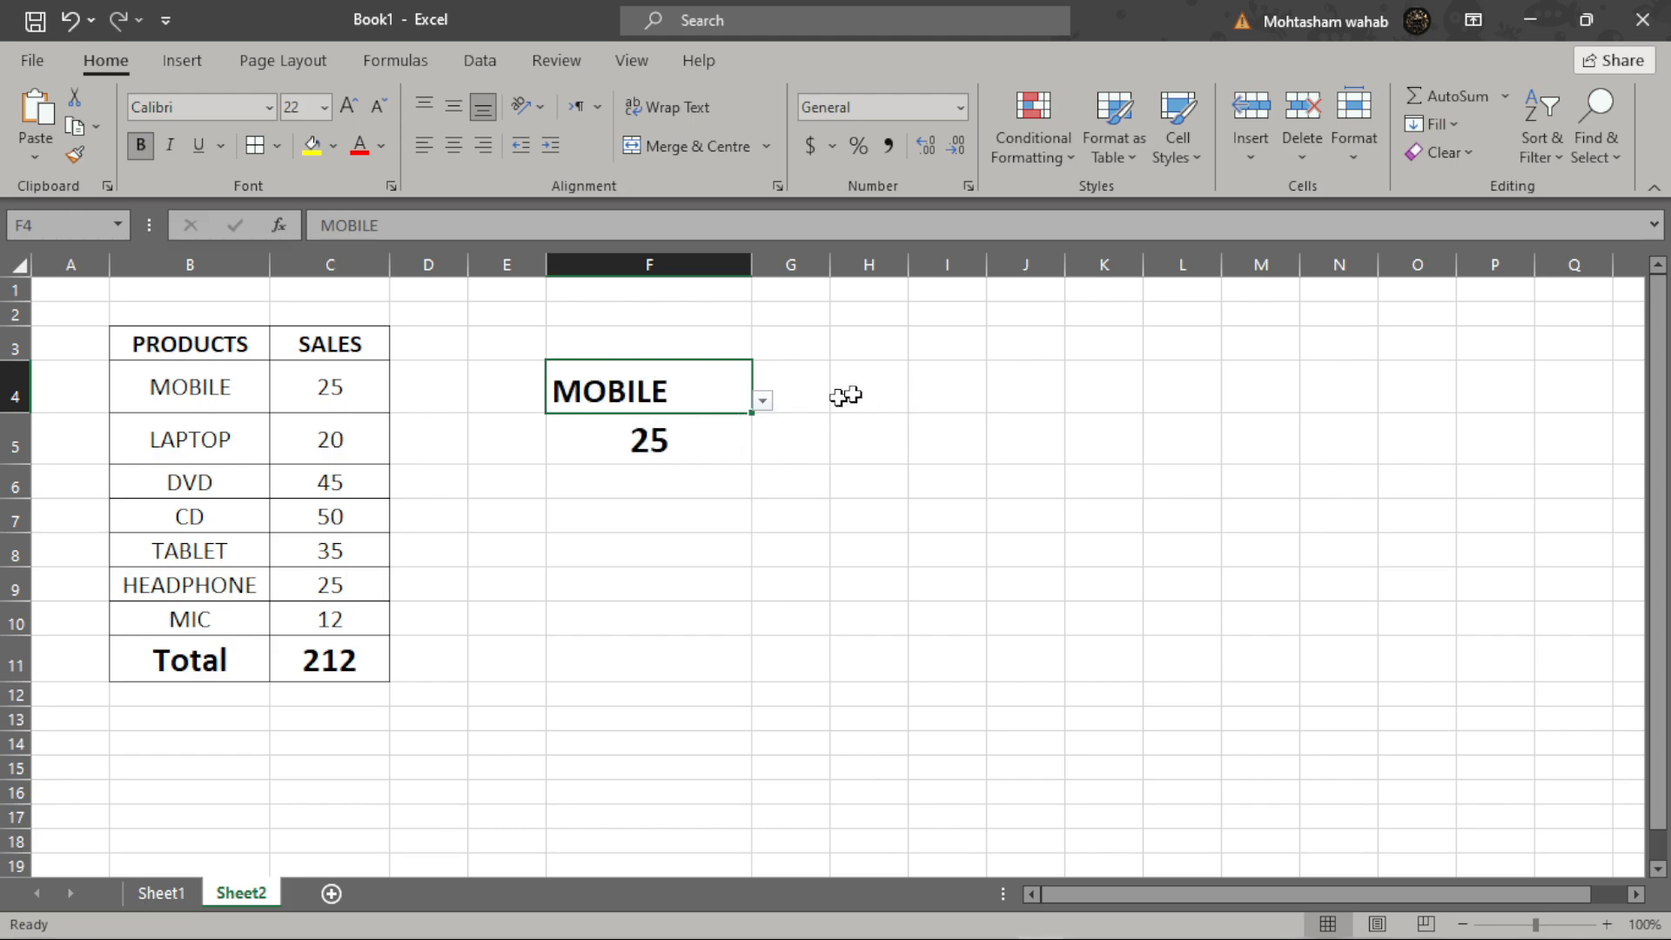
{"action": "left_click", "coordinate": [763, 400]}
{"action": "left_click", "coordinate": [641, 486]}
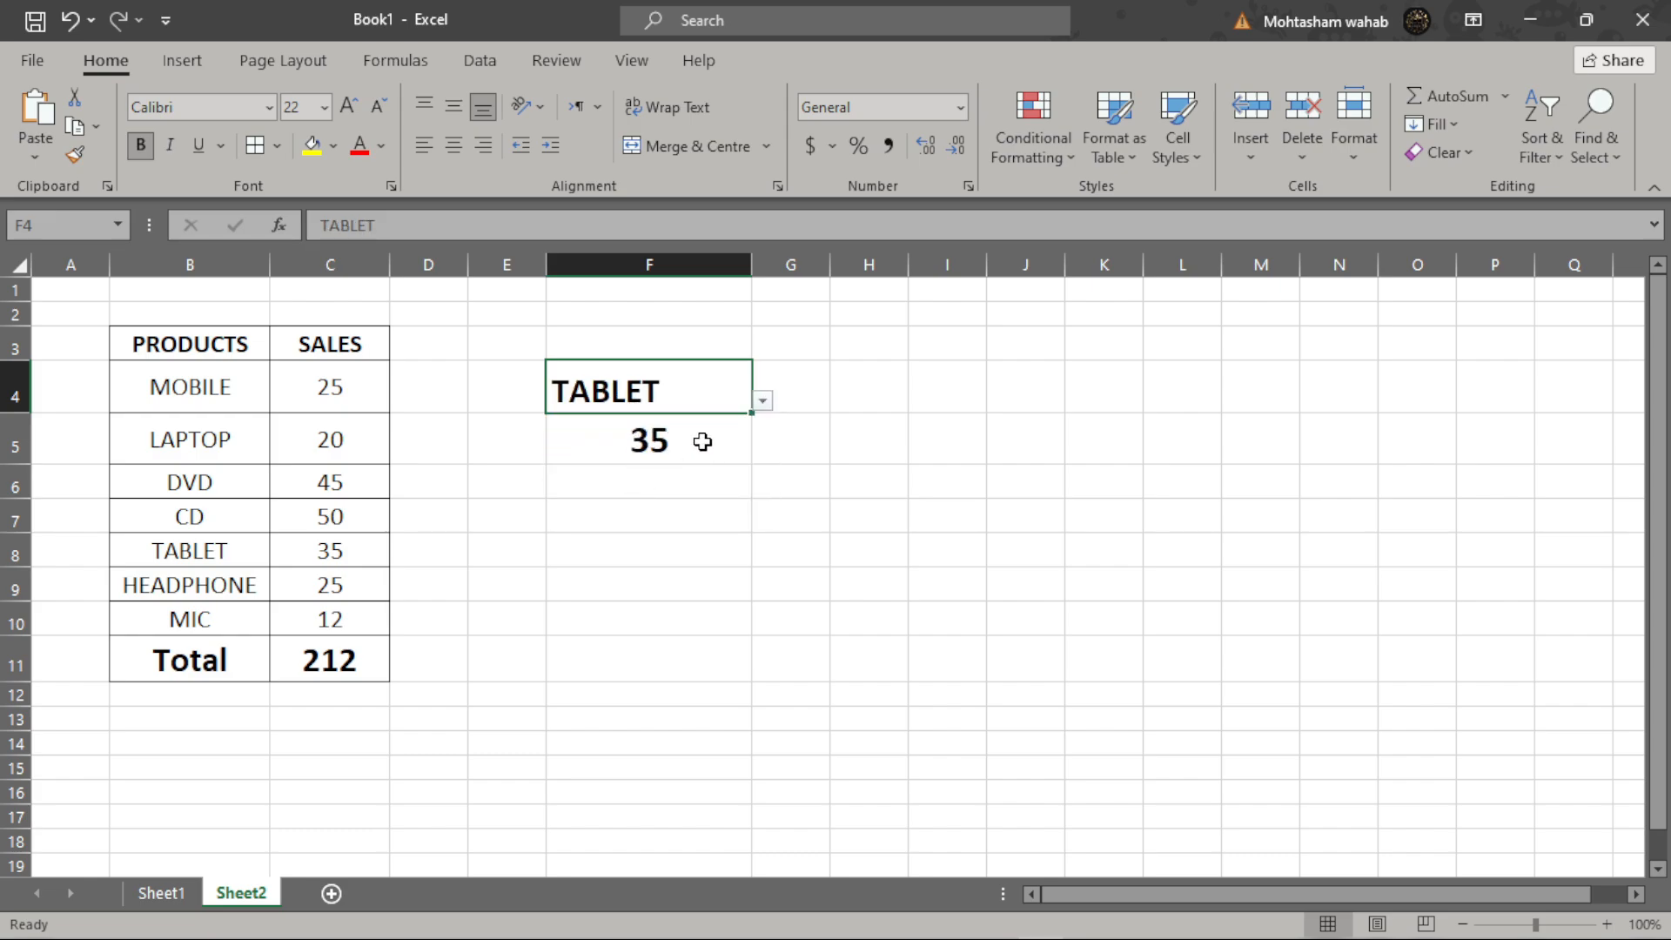
{"action": "left_click", "coordinate": [763, 401]}
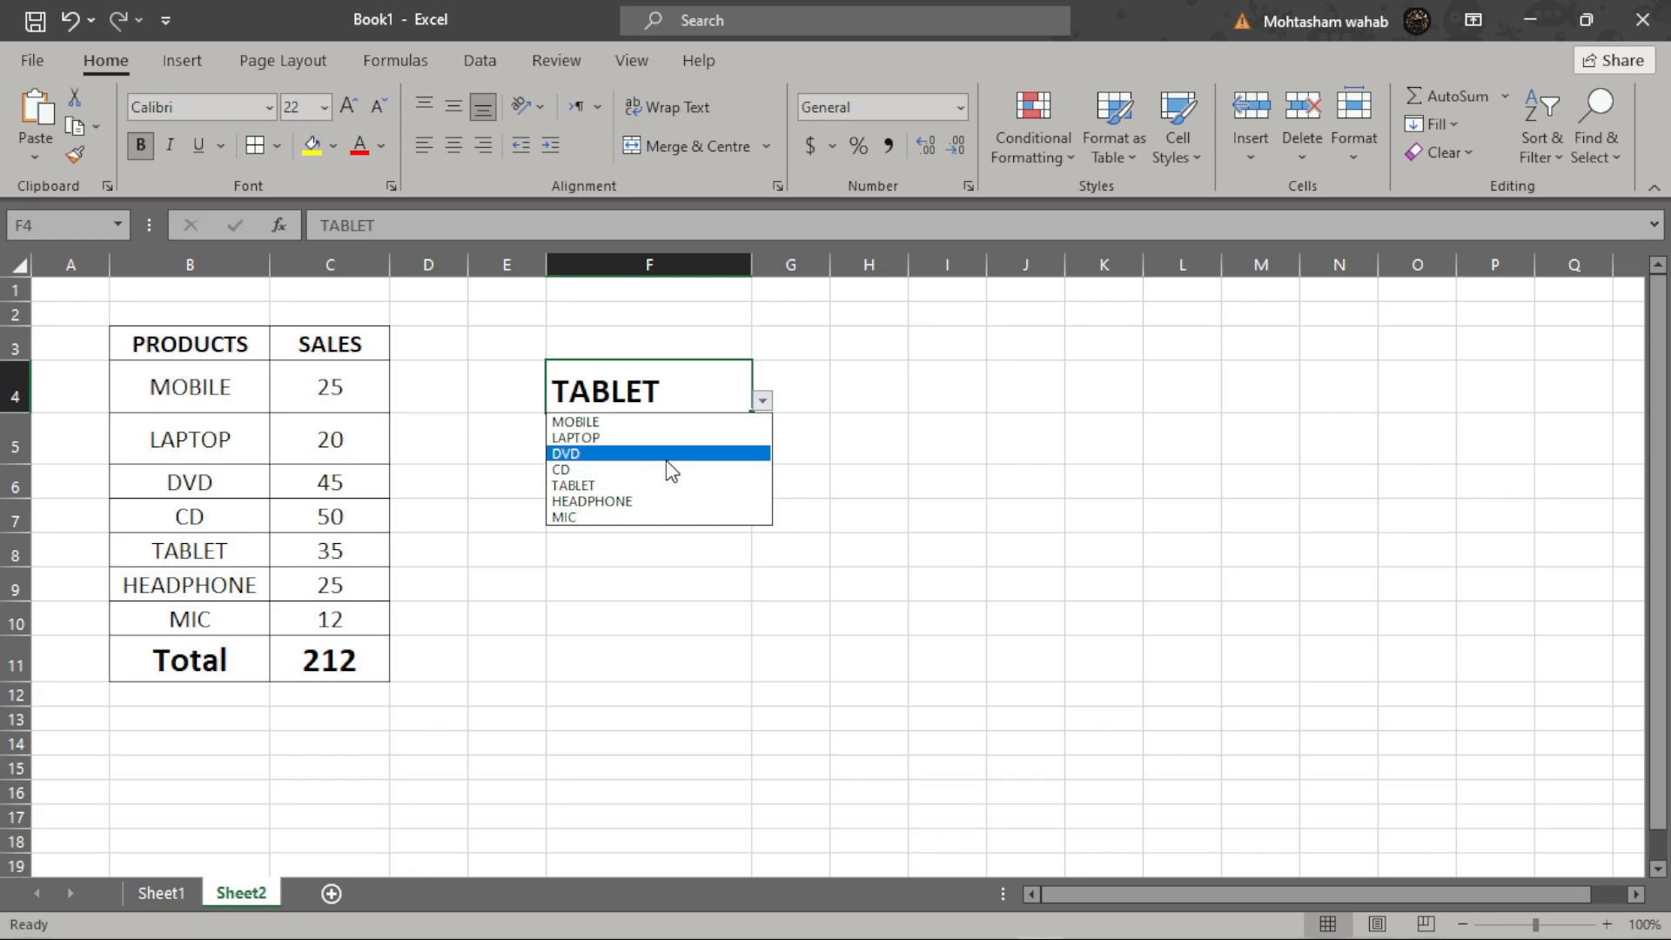
{"action": "left_click", "coordinate": [659, 438]}
{"action": "left_click", "coordinate": [763, 401]}
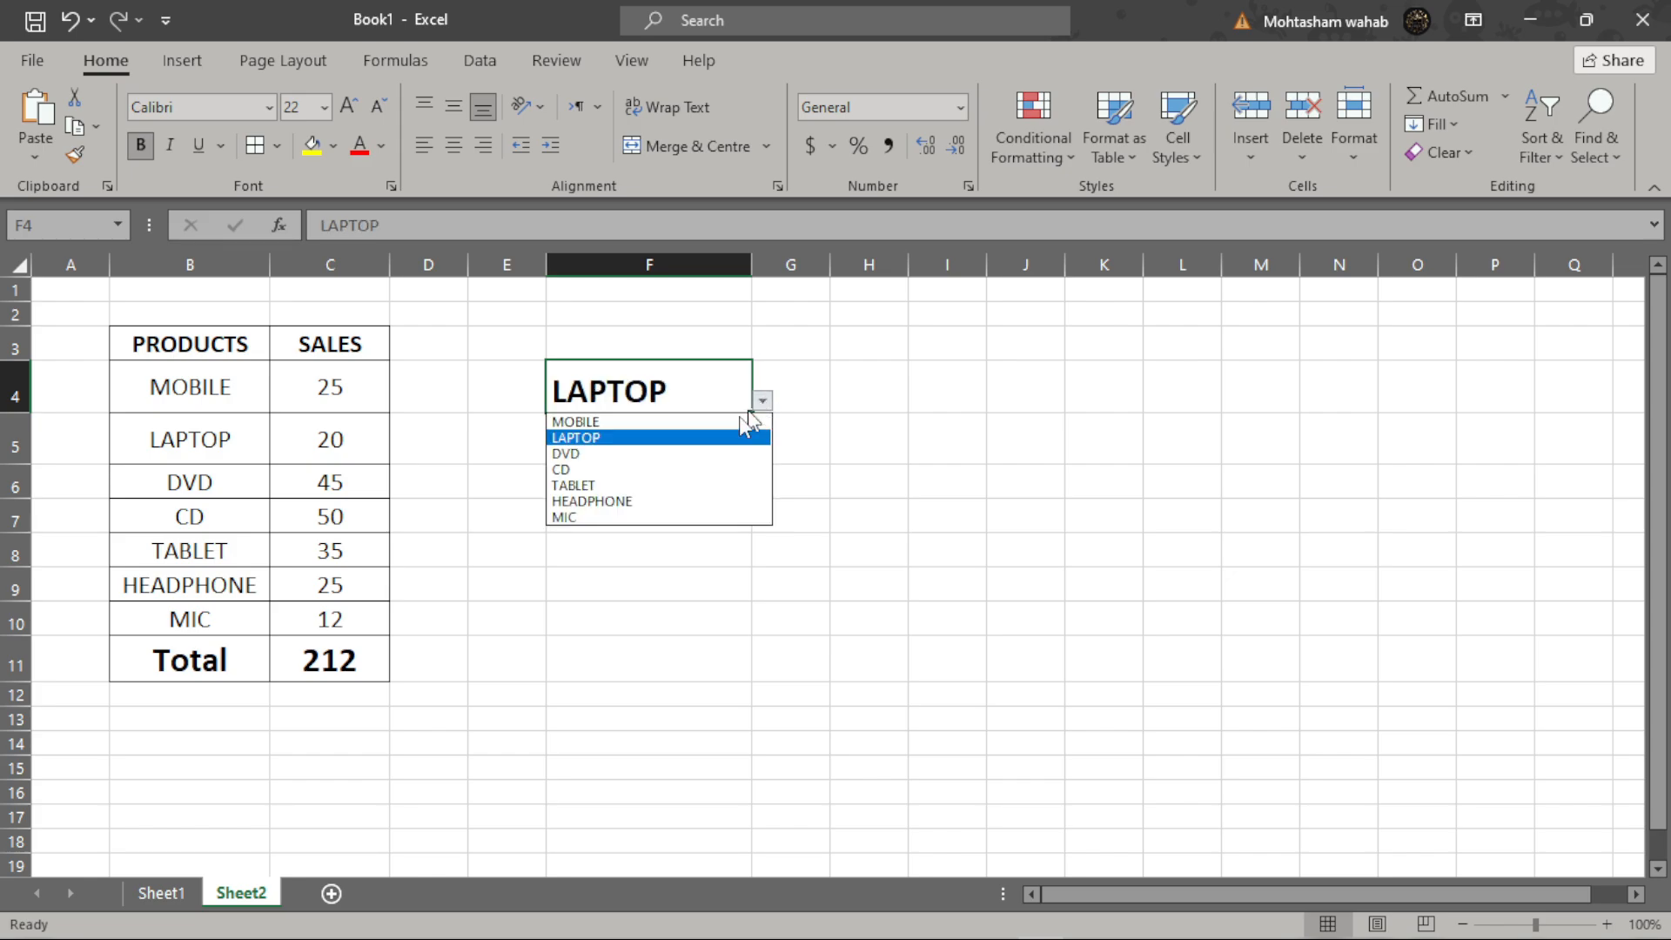
{"action": "left_click", "coordinate": [645, 479]}
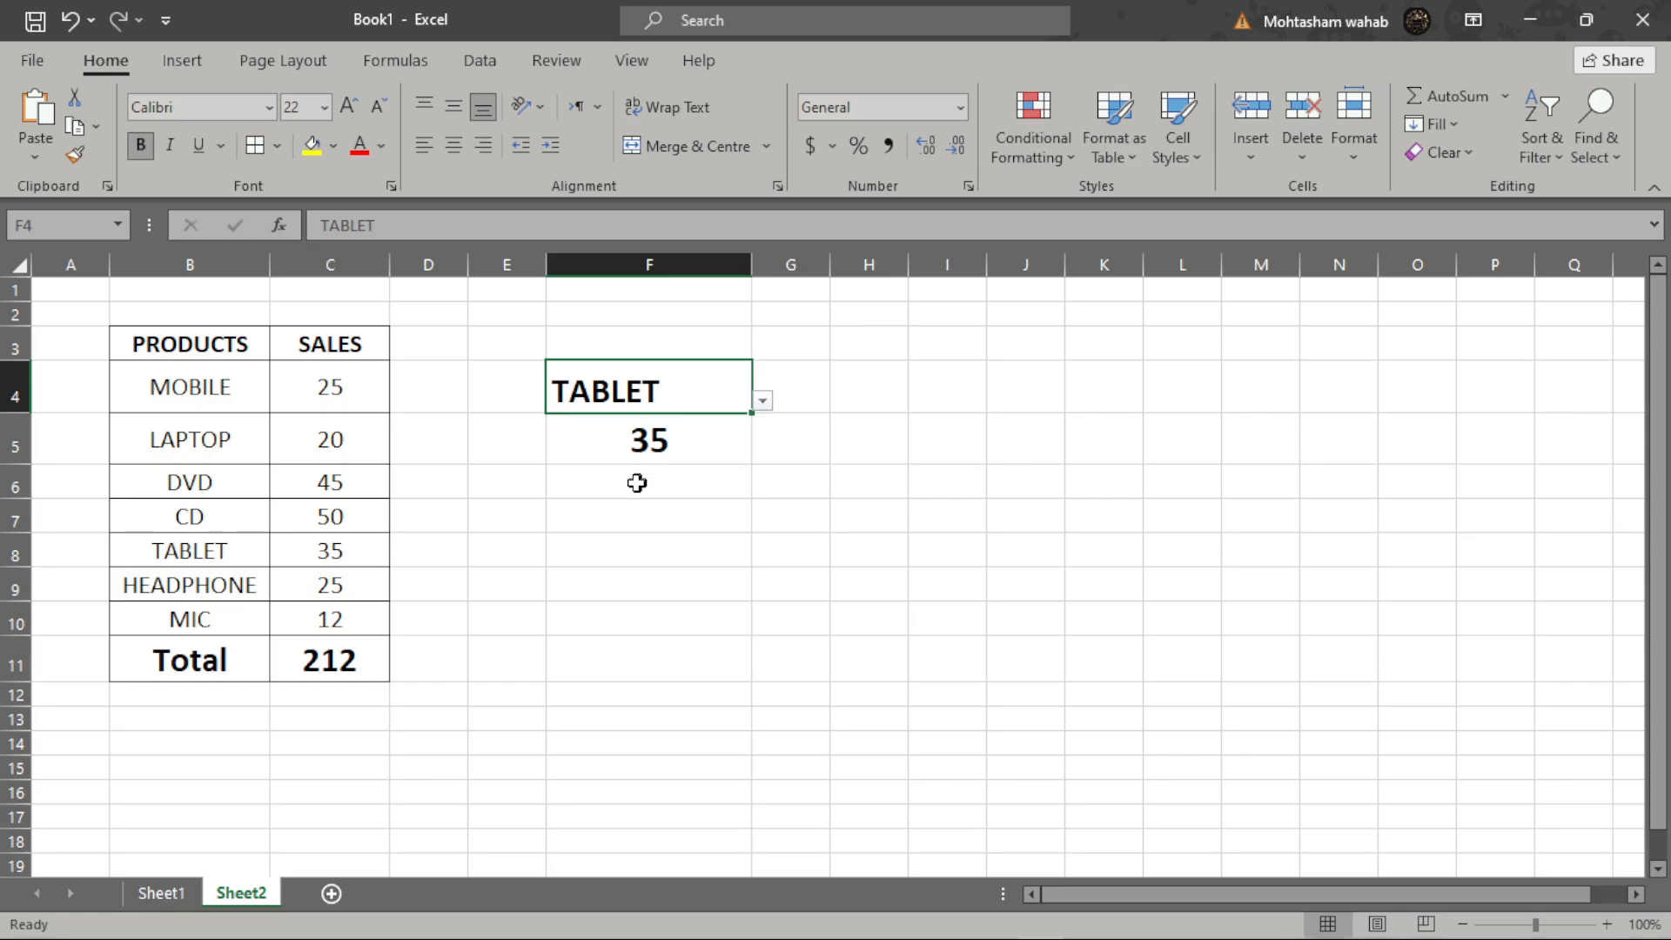
Step: Check the formula list on Sheet1, and enter the label Average in Sheet2 cell B12 below Total
{"action": "left_click", "coordinate": [162, 894]}
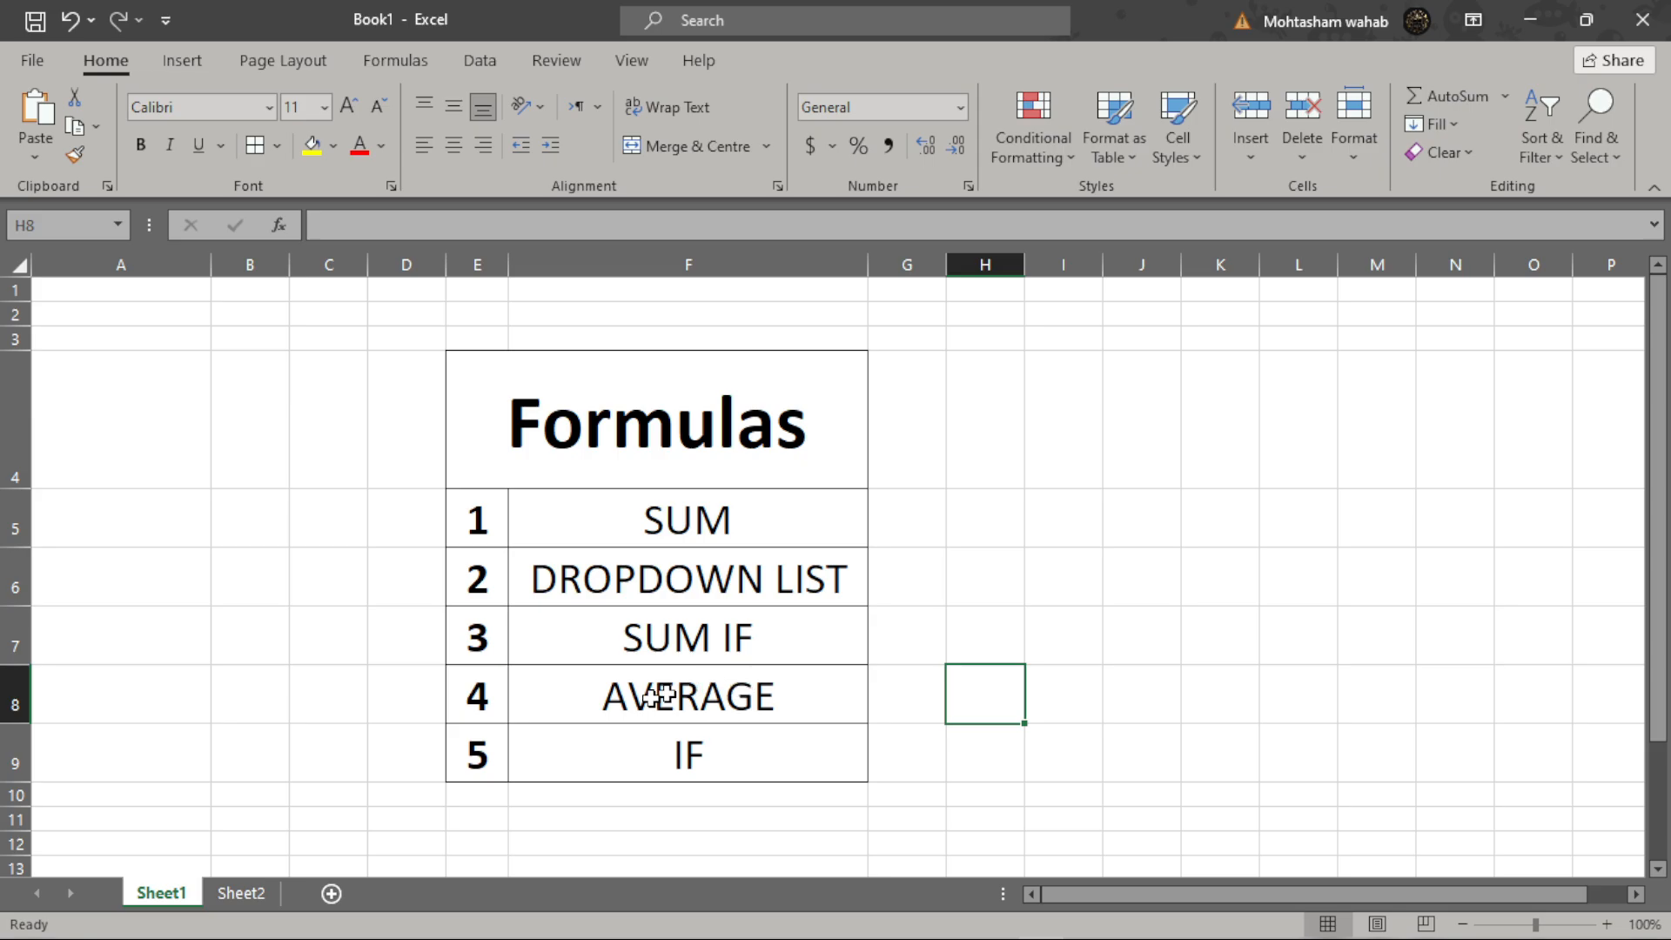
{"action": "left_click", "coordinate": [248, 895]}
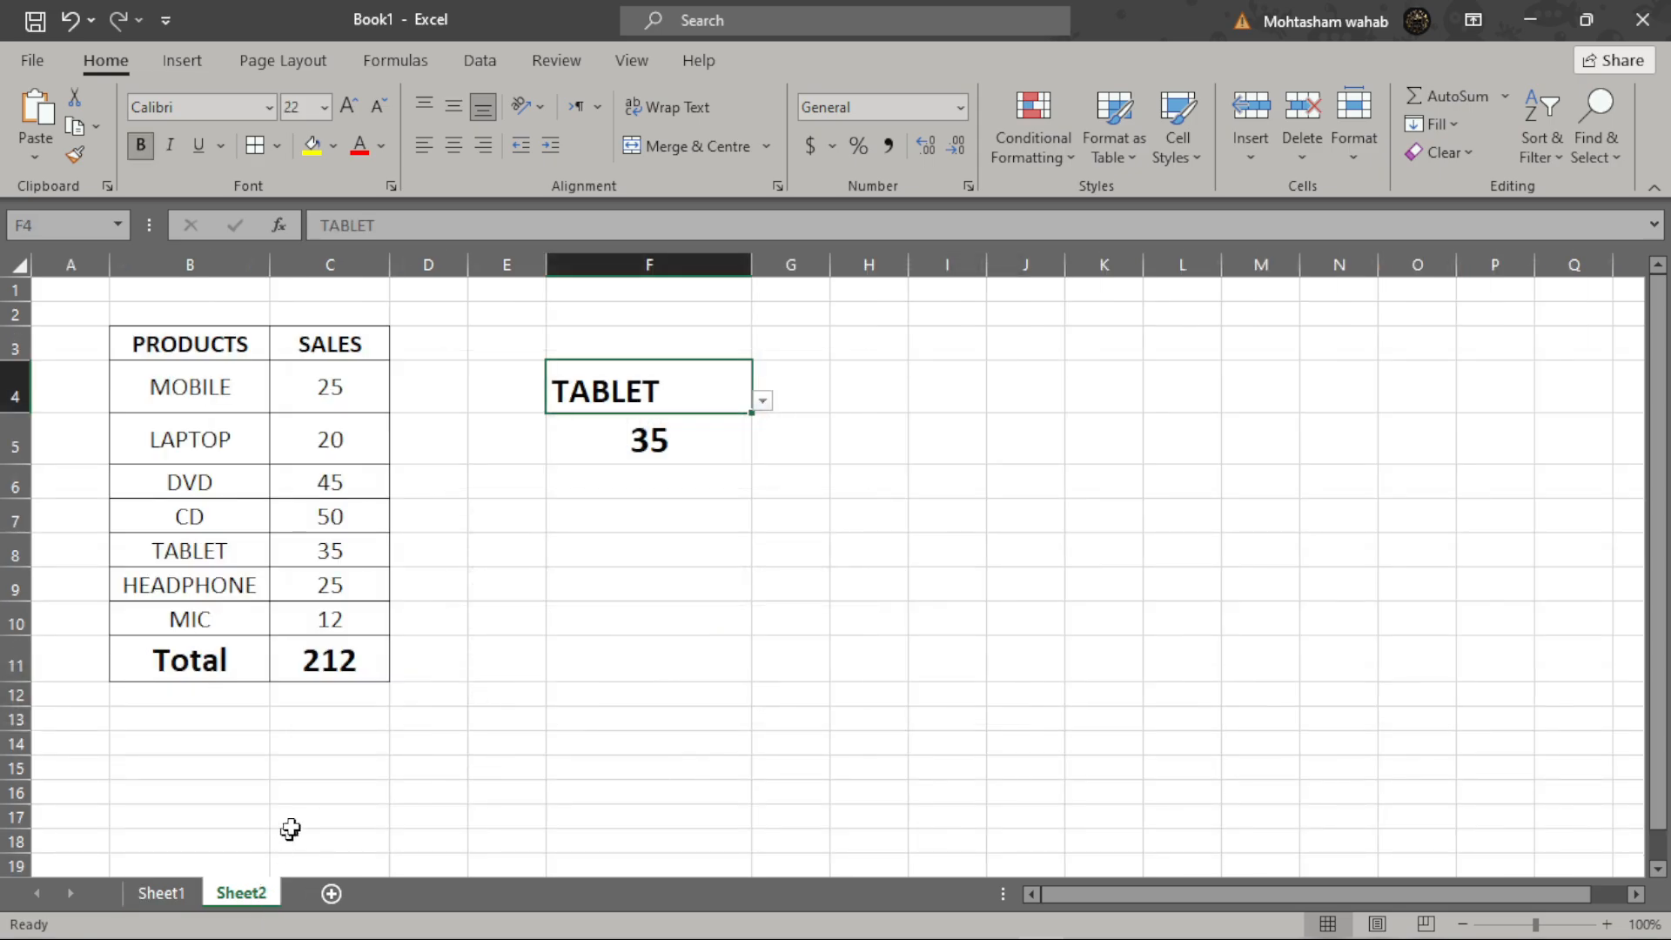
{"action": "left_click", "coordinate": [144, 694]}
{"action": "type", "text": "Average"}
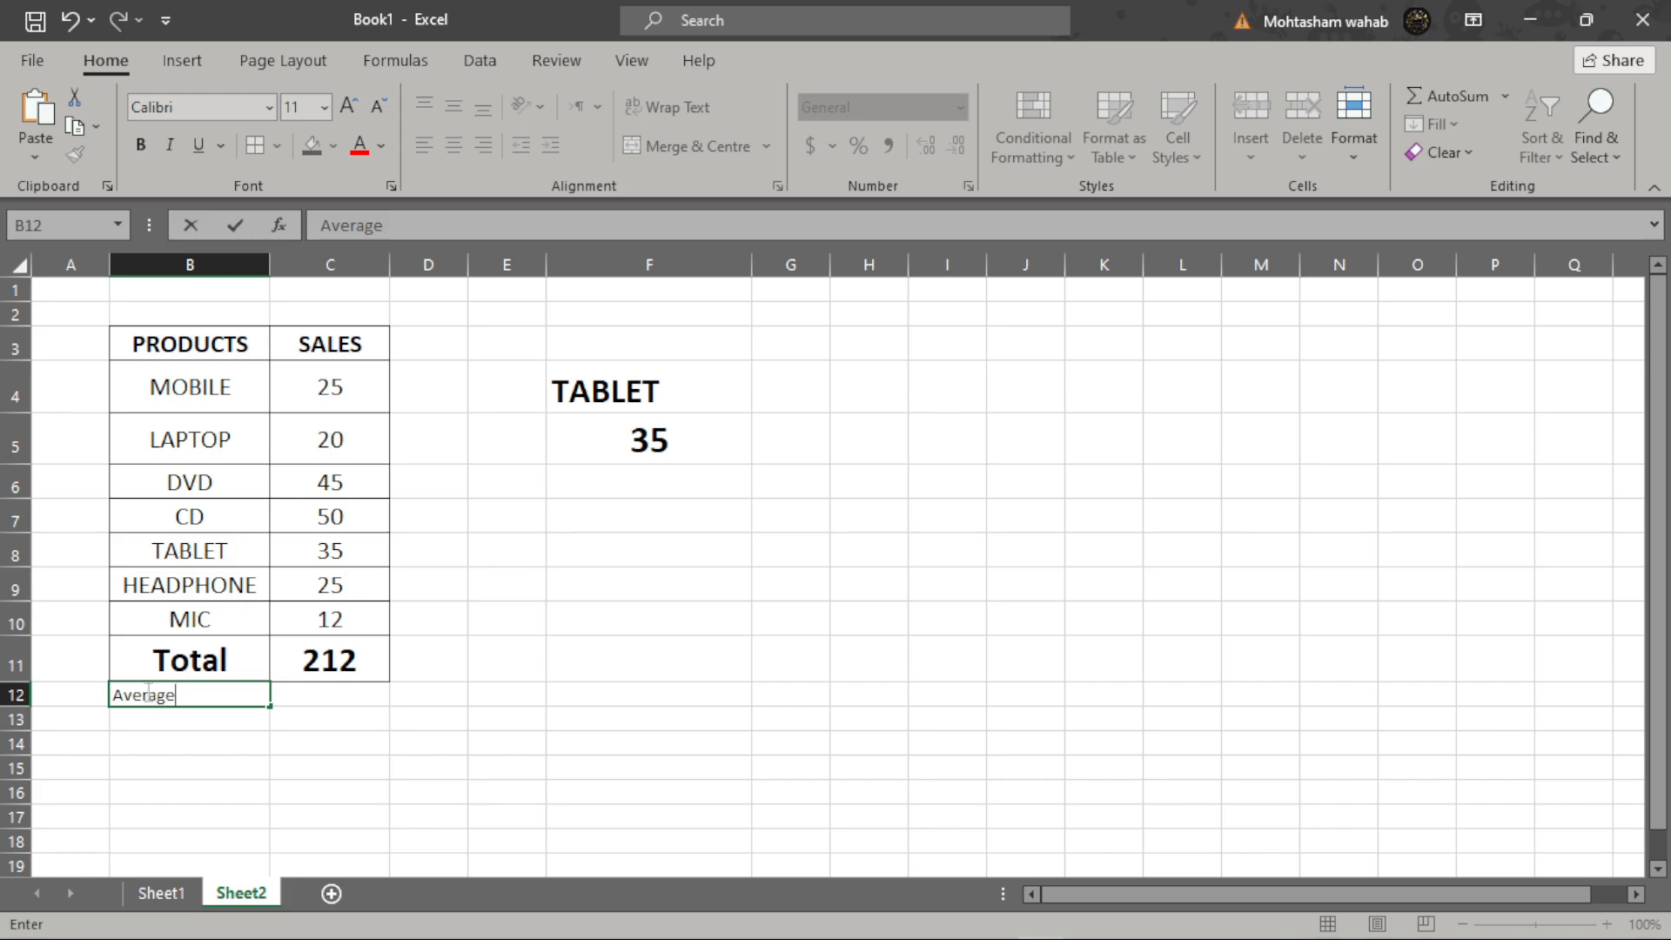
Step: Calculate the average of the seven sales figures in cell C12 with the AVERAGE function over C4:C10
{"action": "double_click", "coordinate": [343, 692]}
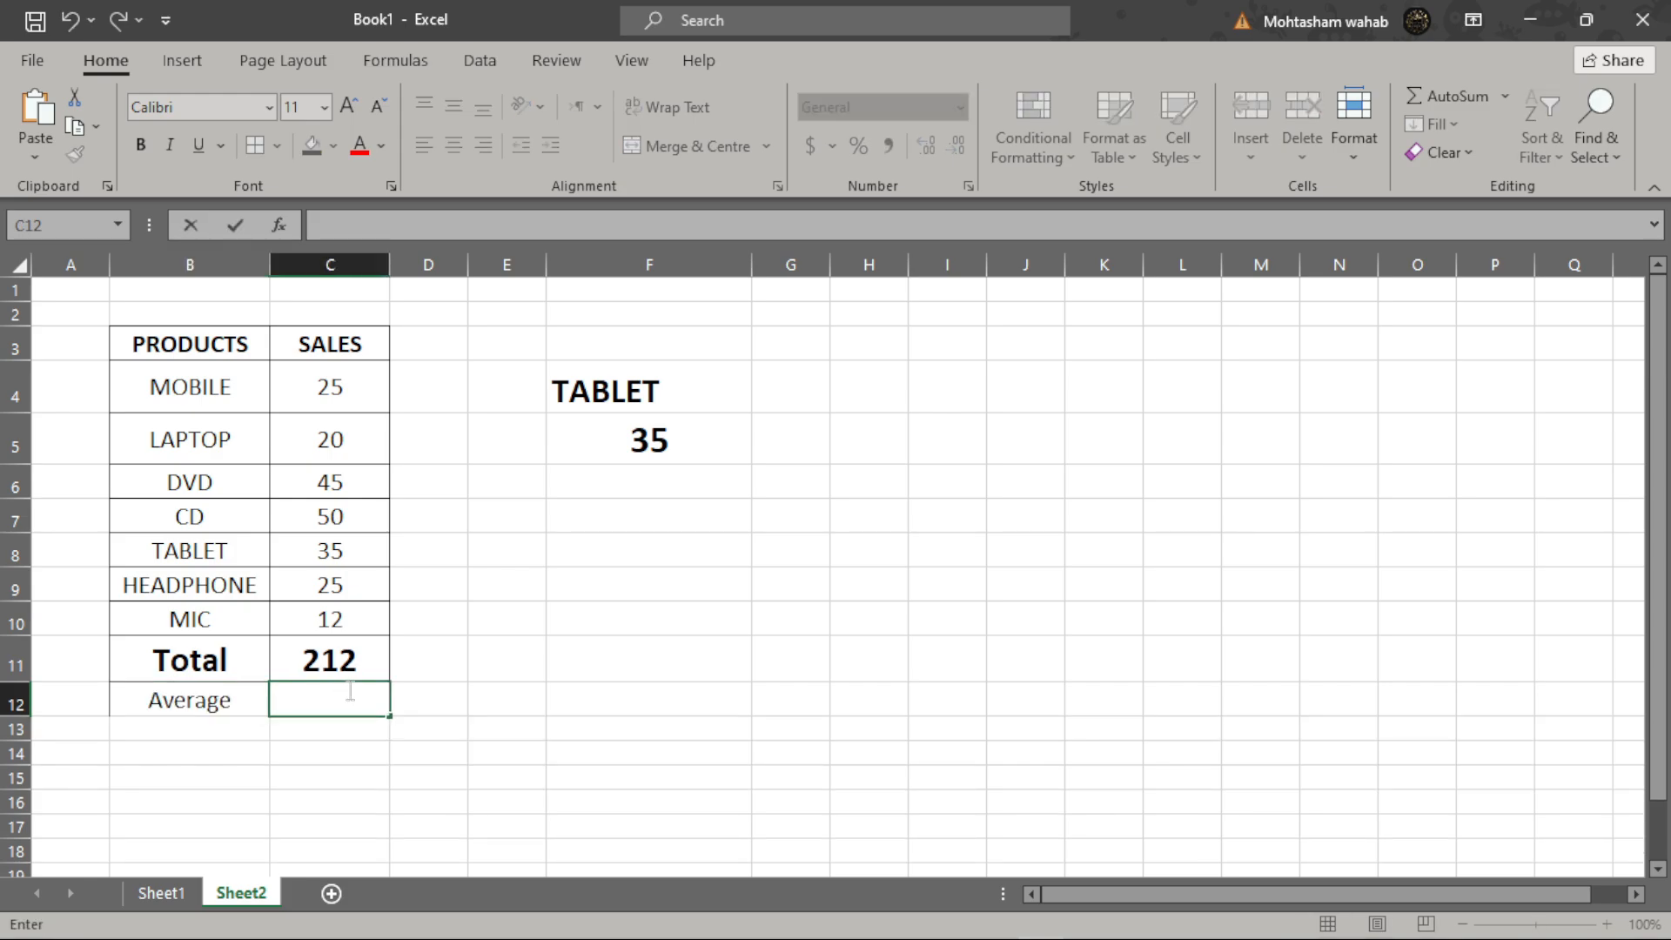
{"action": "type", "text": "=aver"}
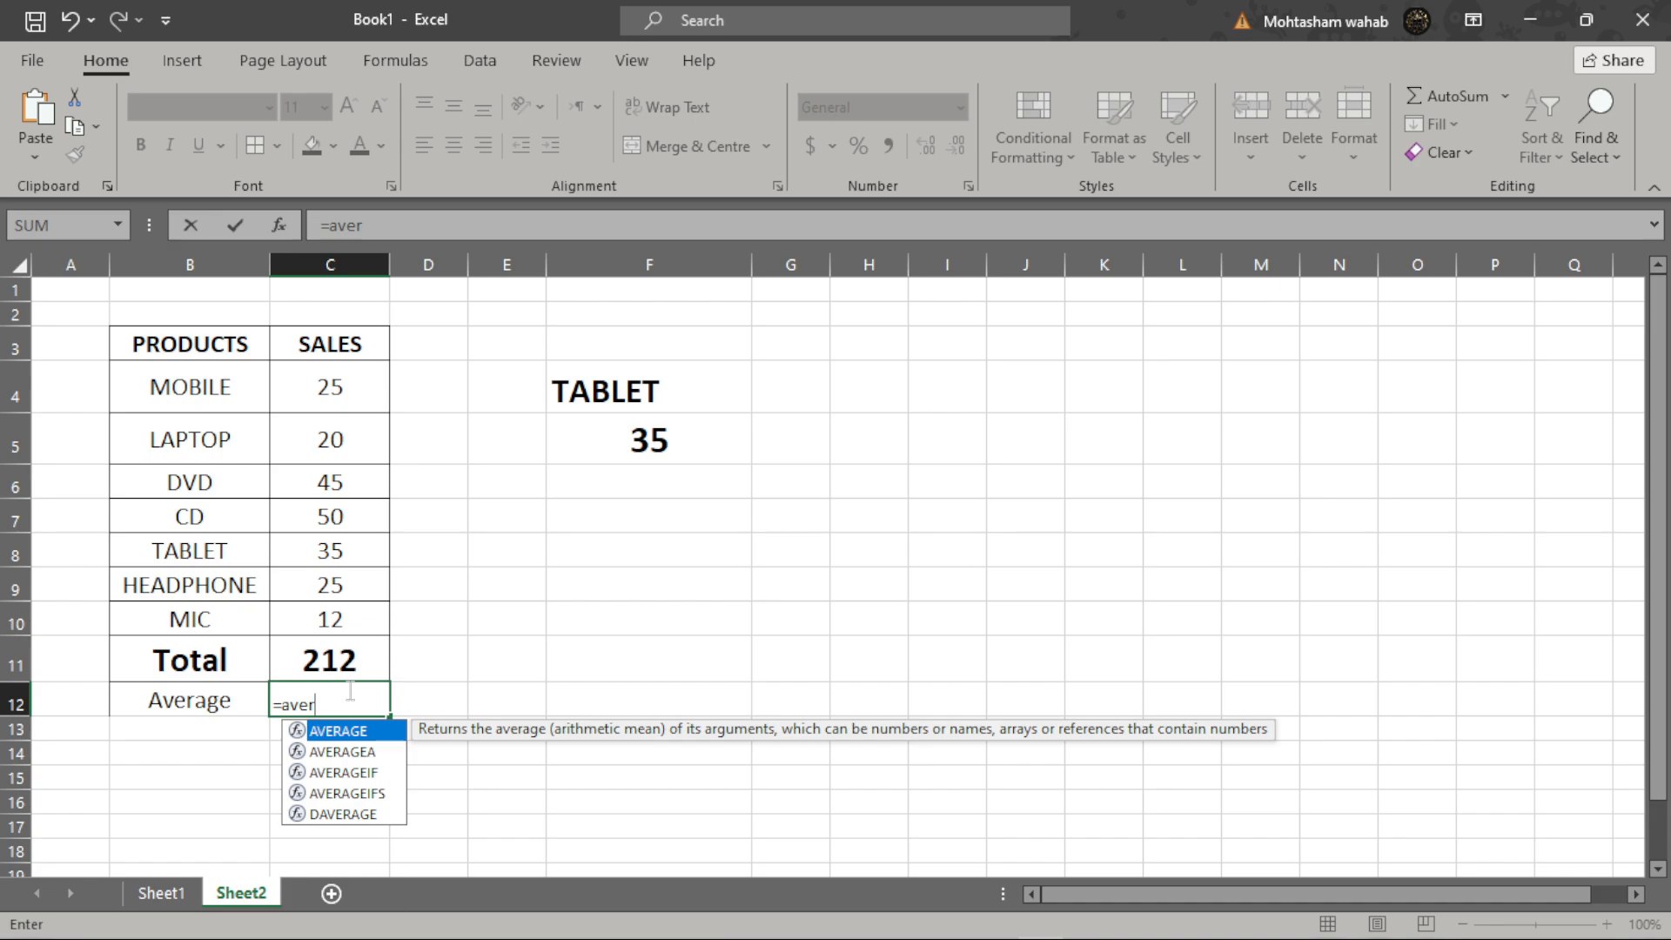
{"action": "double_click", "coordinate": [354, 730]}
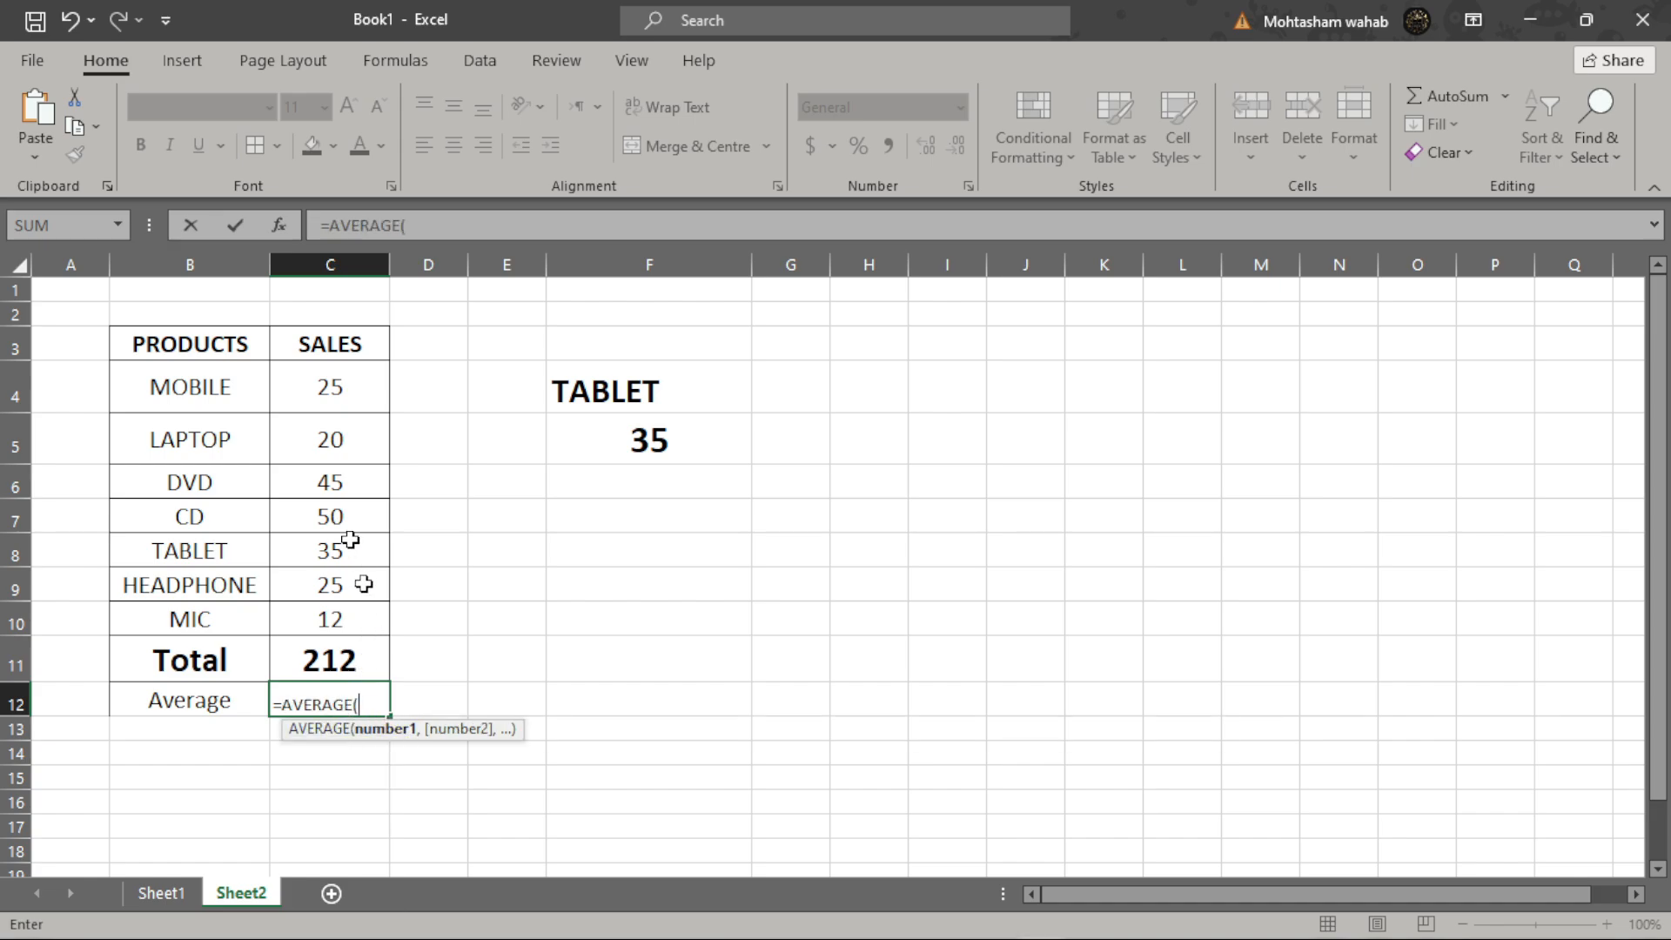
{"action": "left_click_drag", "start_coordinate": [336, 380], "coordinate": [328, 616]}
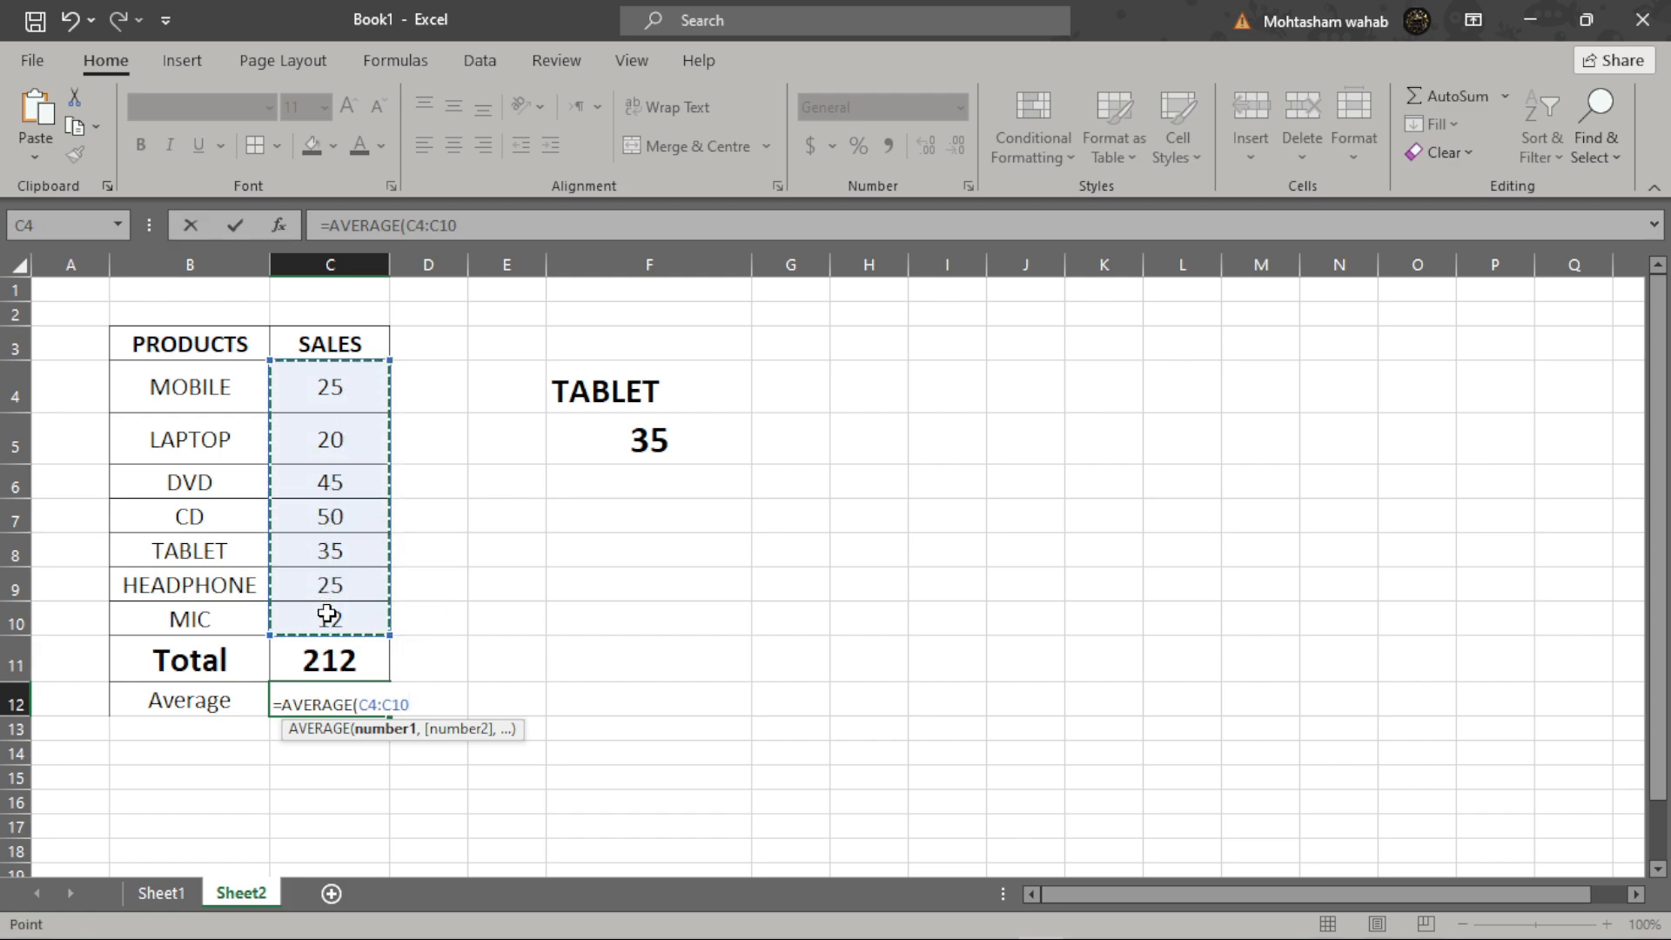
{"action": "key", "text": "Return"}
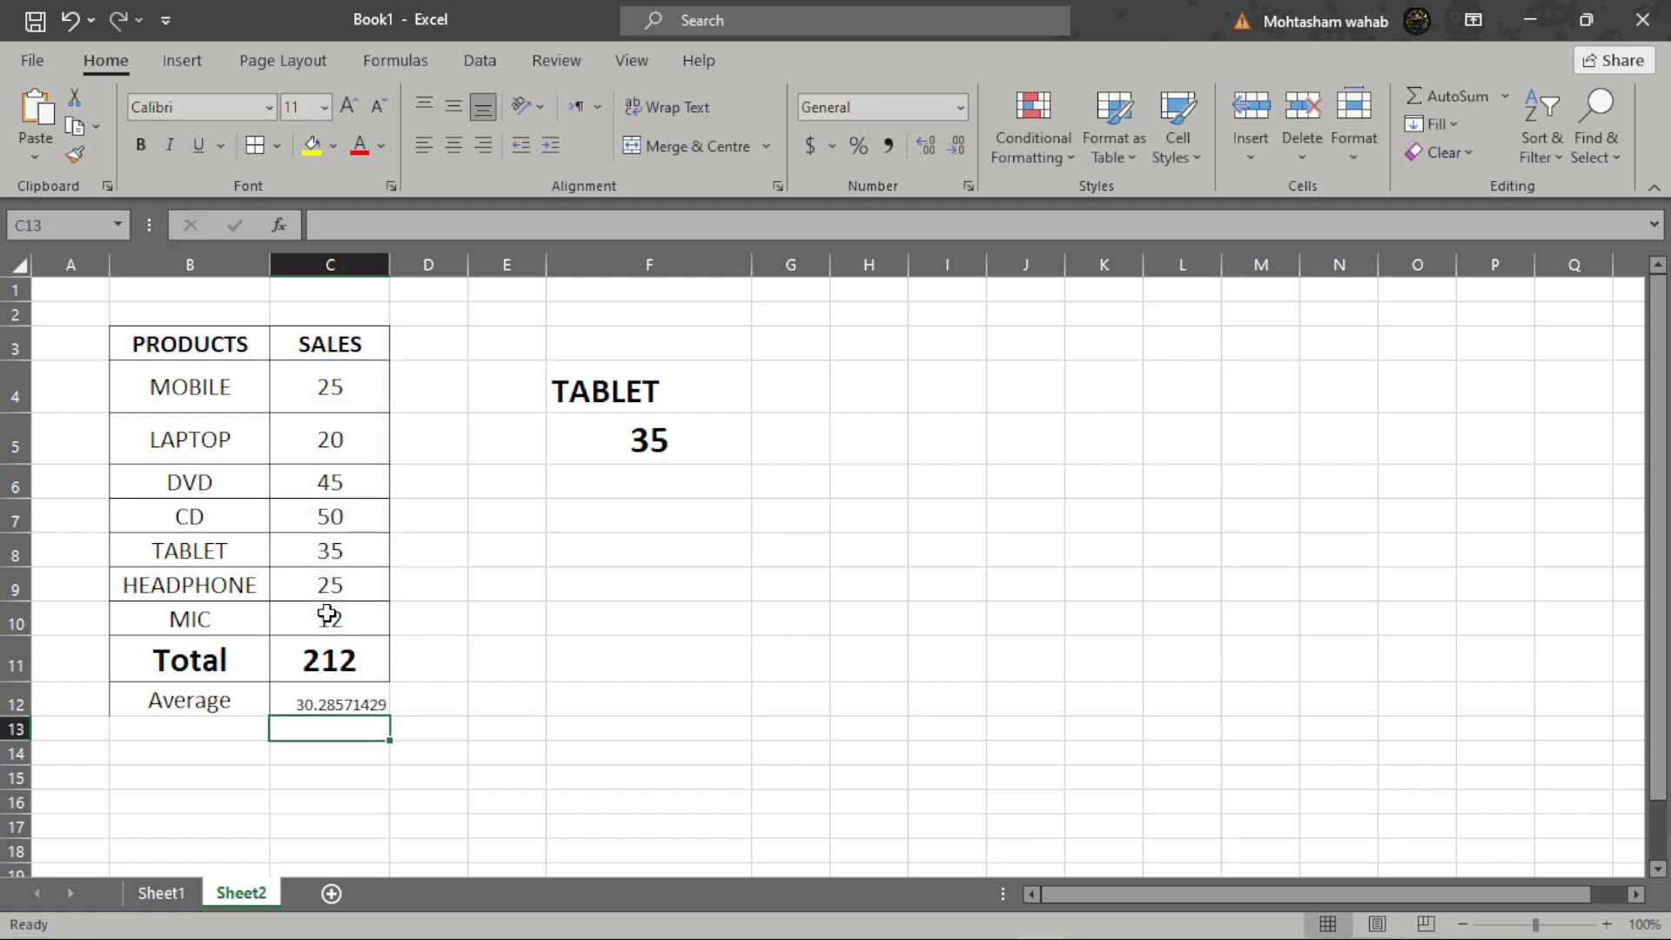
Step: Reduce the average in cell C12 to two decimal places
{"action": "left_click", "coordinate": [359, 705]}
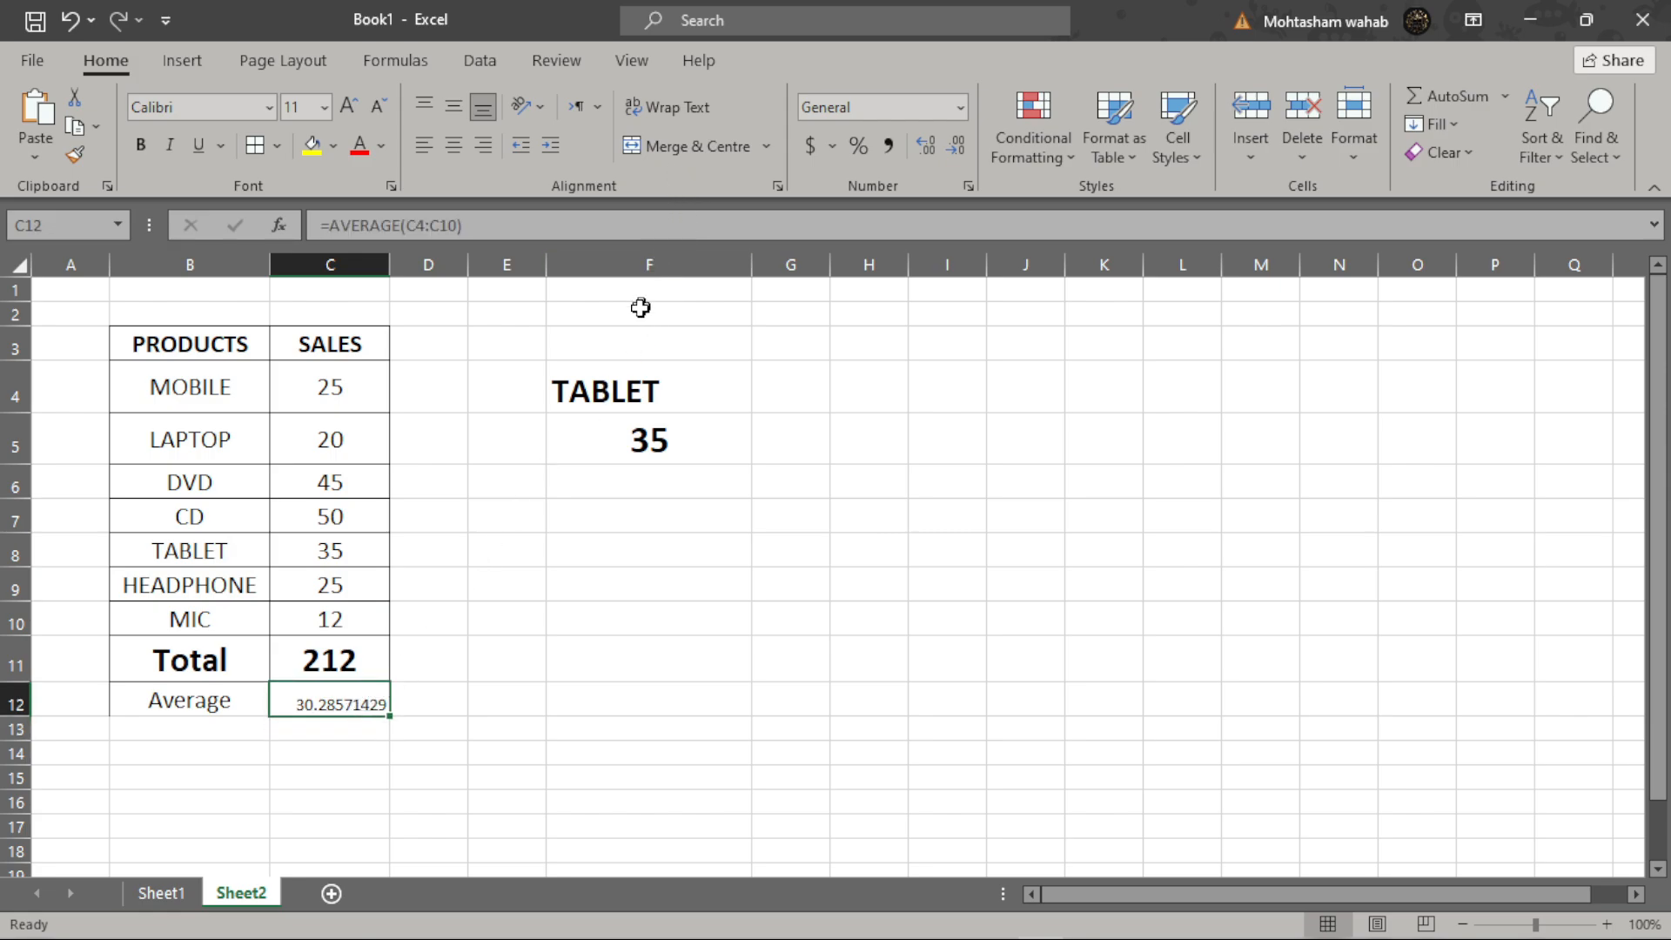
{"action": "left_click", "coordinate": [947, 145]}
{"action": "left_click", "coordinate": [948, 144]}
{"action": "left_click", "coordinate": [948, 145]}
{"action": "left_click", "coordinate": [949, 144]}
{"action": "left_click", "coordinate": [949, 145]}
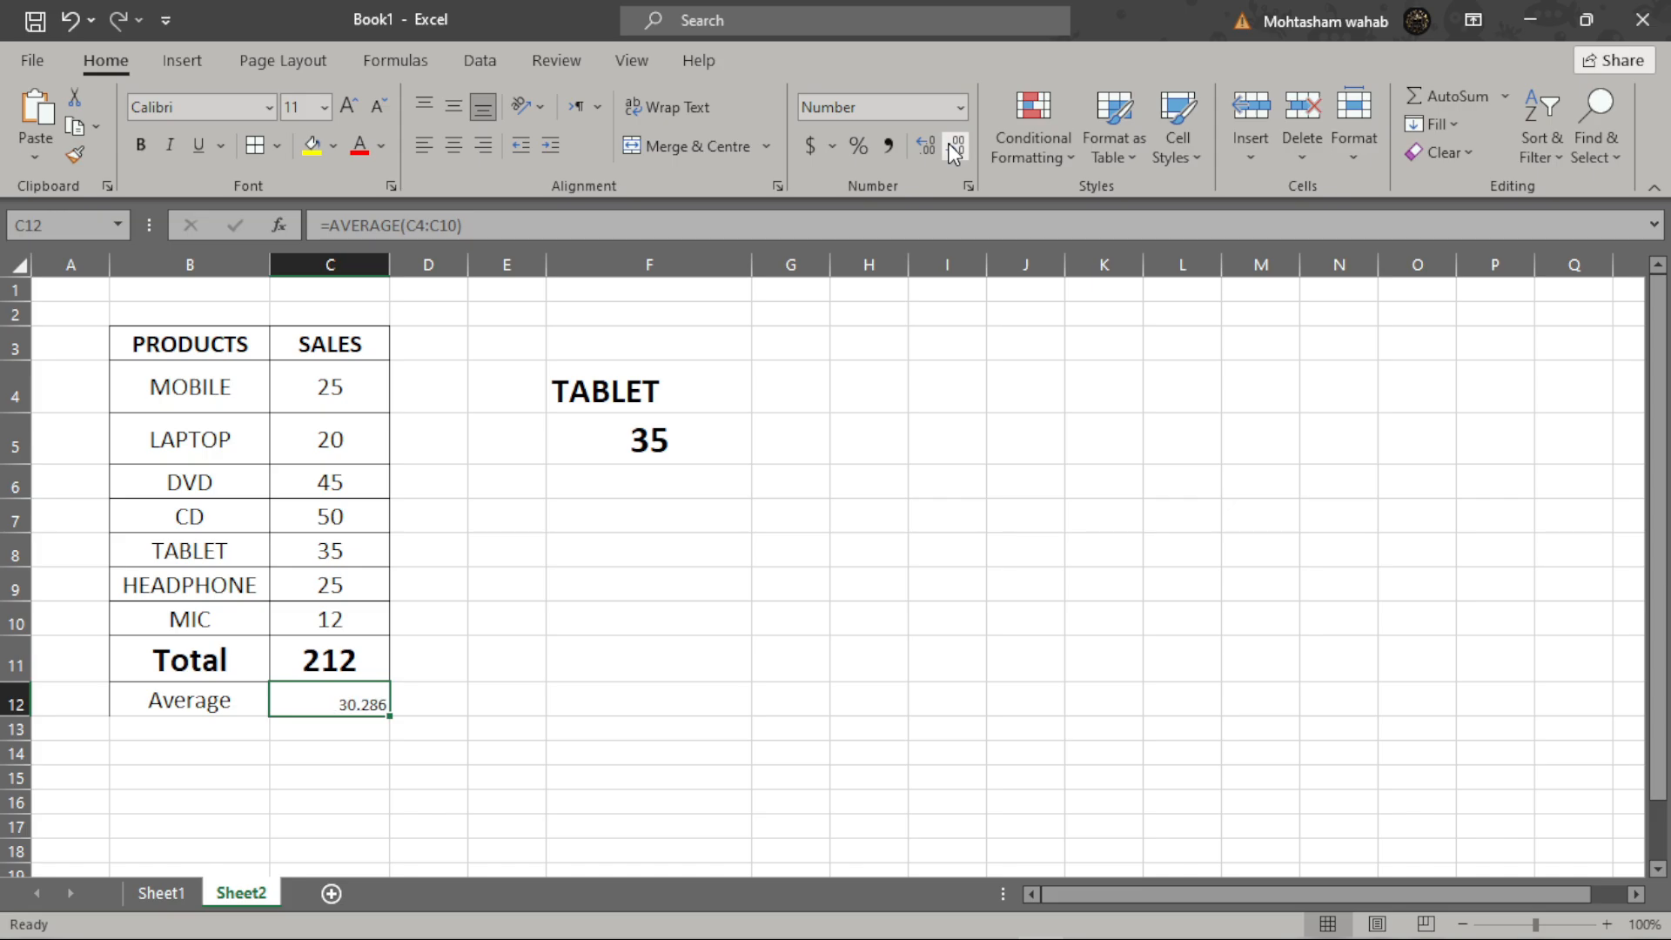
{"action": "left_click", "coordinate": [955, 149]}
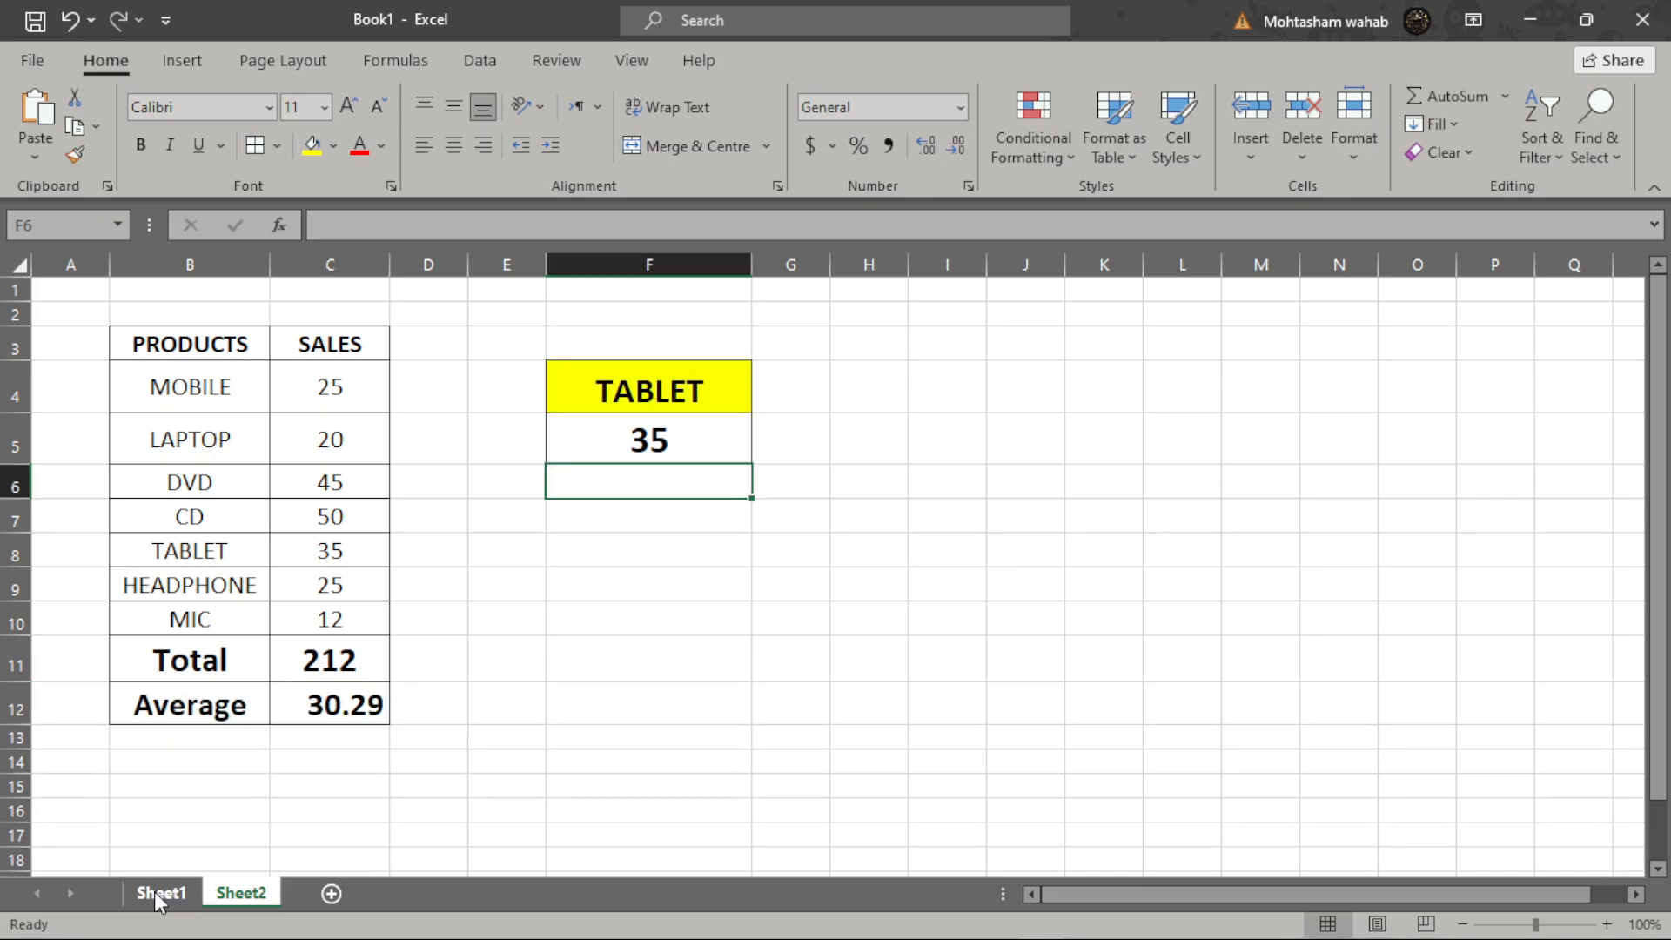
Step: Check the formula list on Sheet1, and enter the label Remarks in Sheet2 cell E6
{"action": "left_click", "coordinate": [162, 892]}
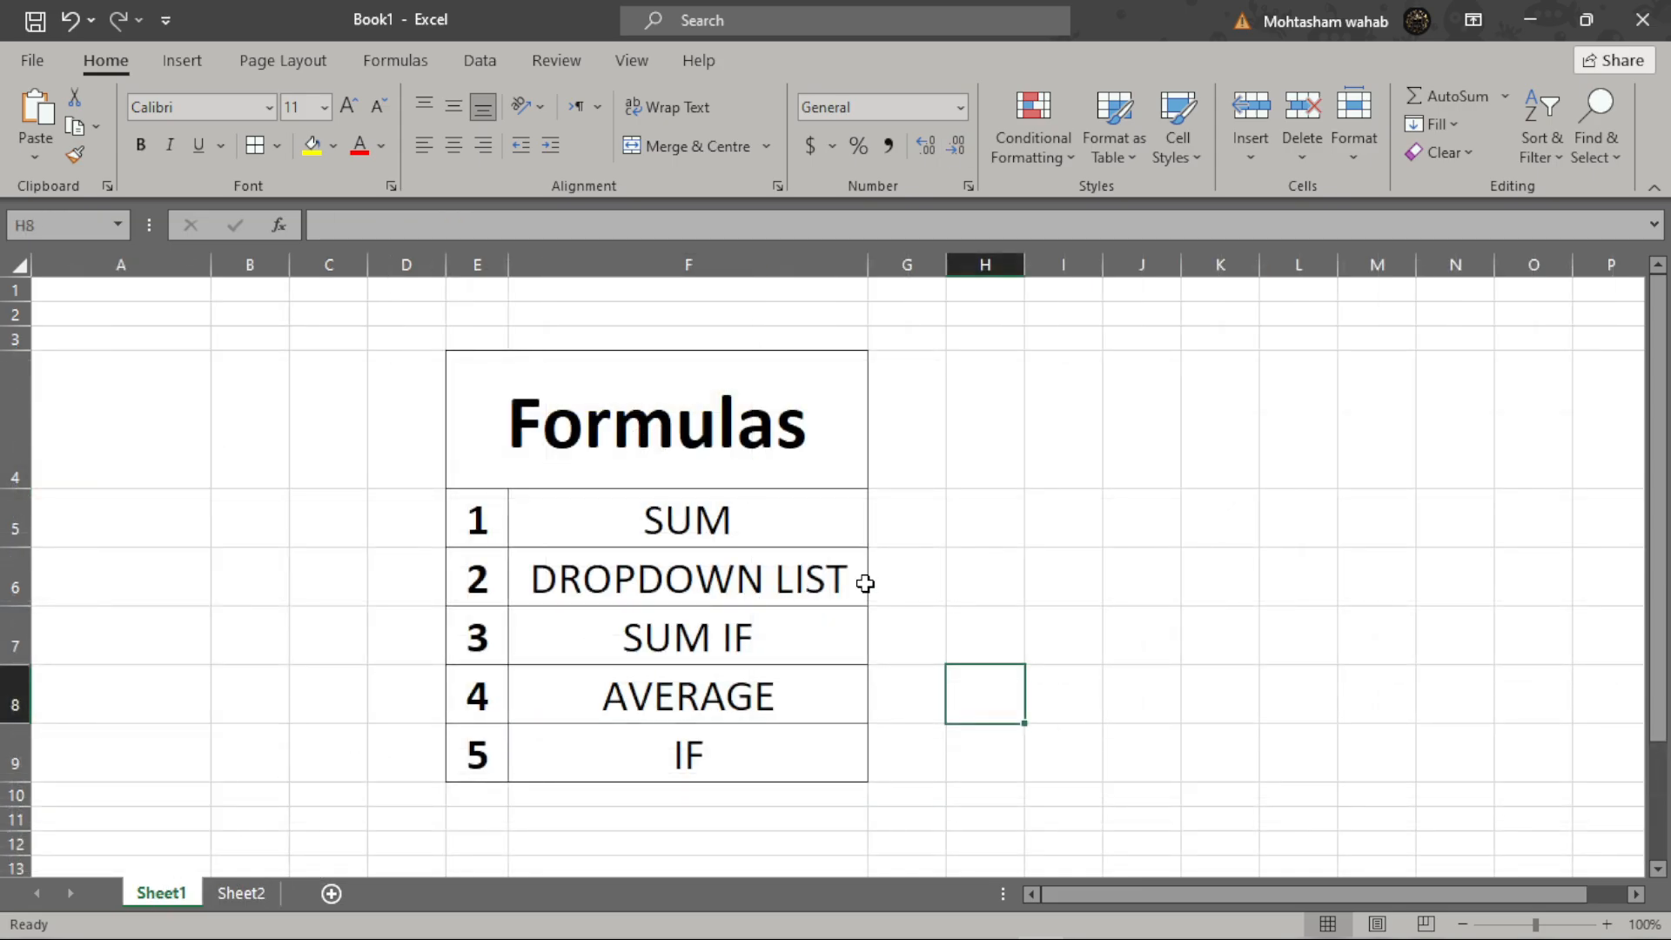
{"action": "left_click", "coordinate": [243, 894]}
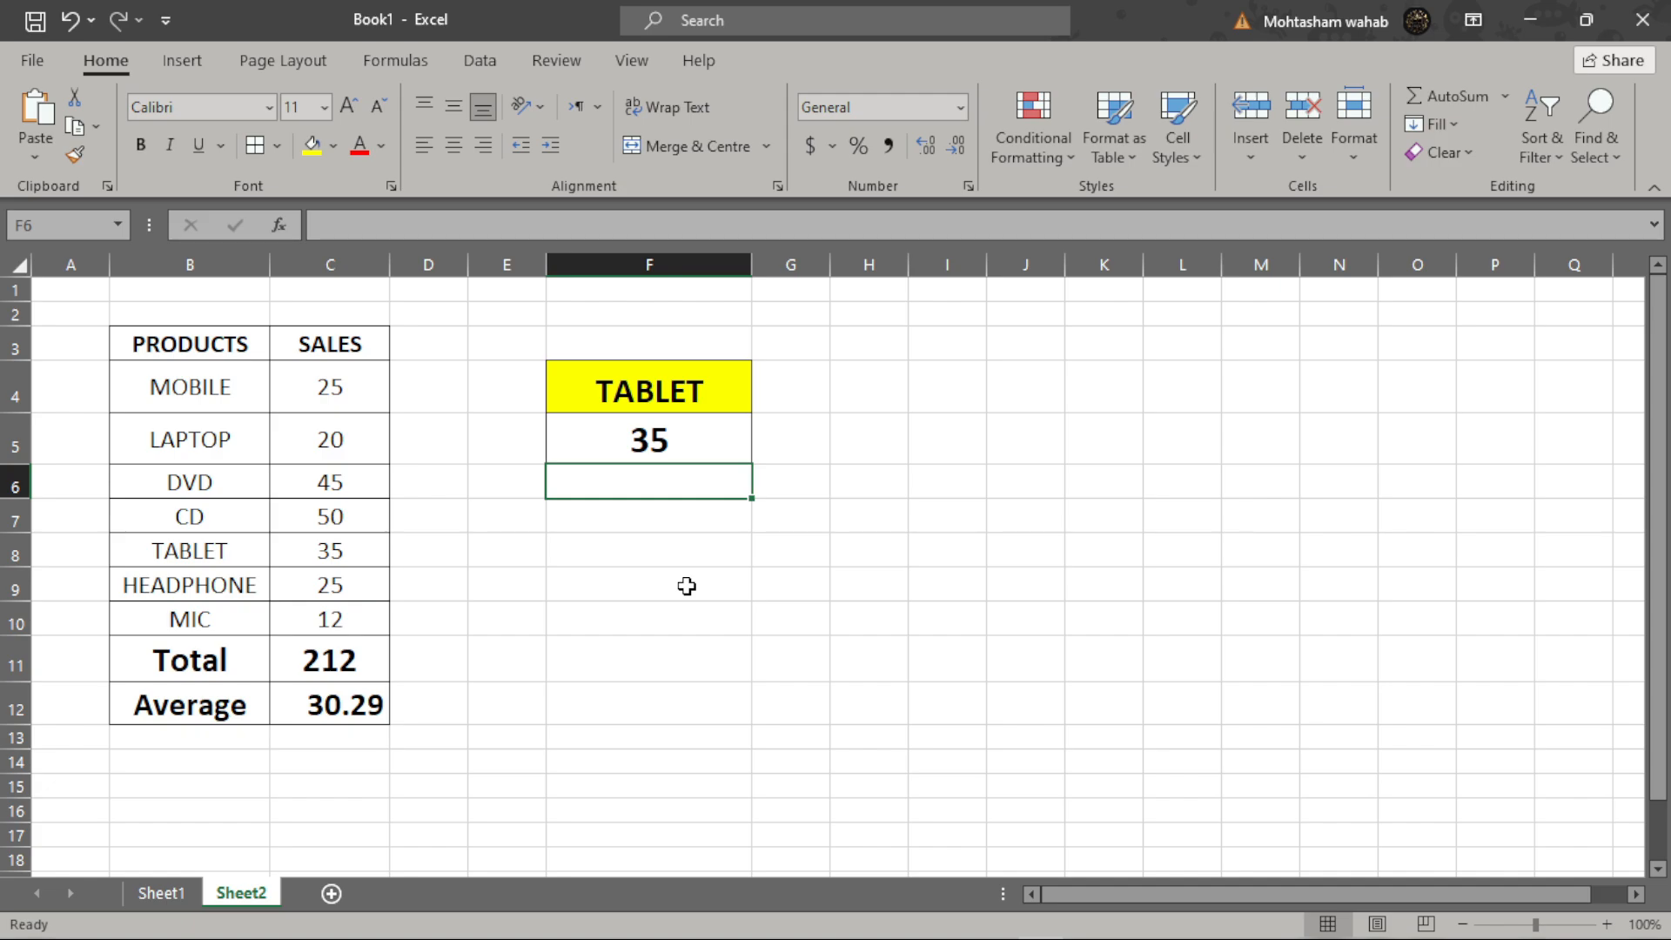
{"action": "double_click", "coordinate": [651, 483]}
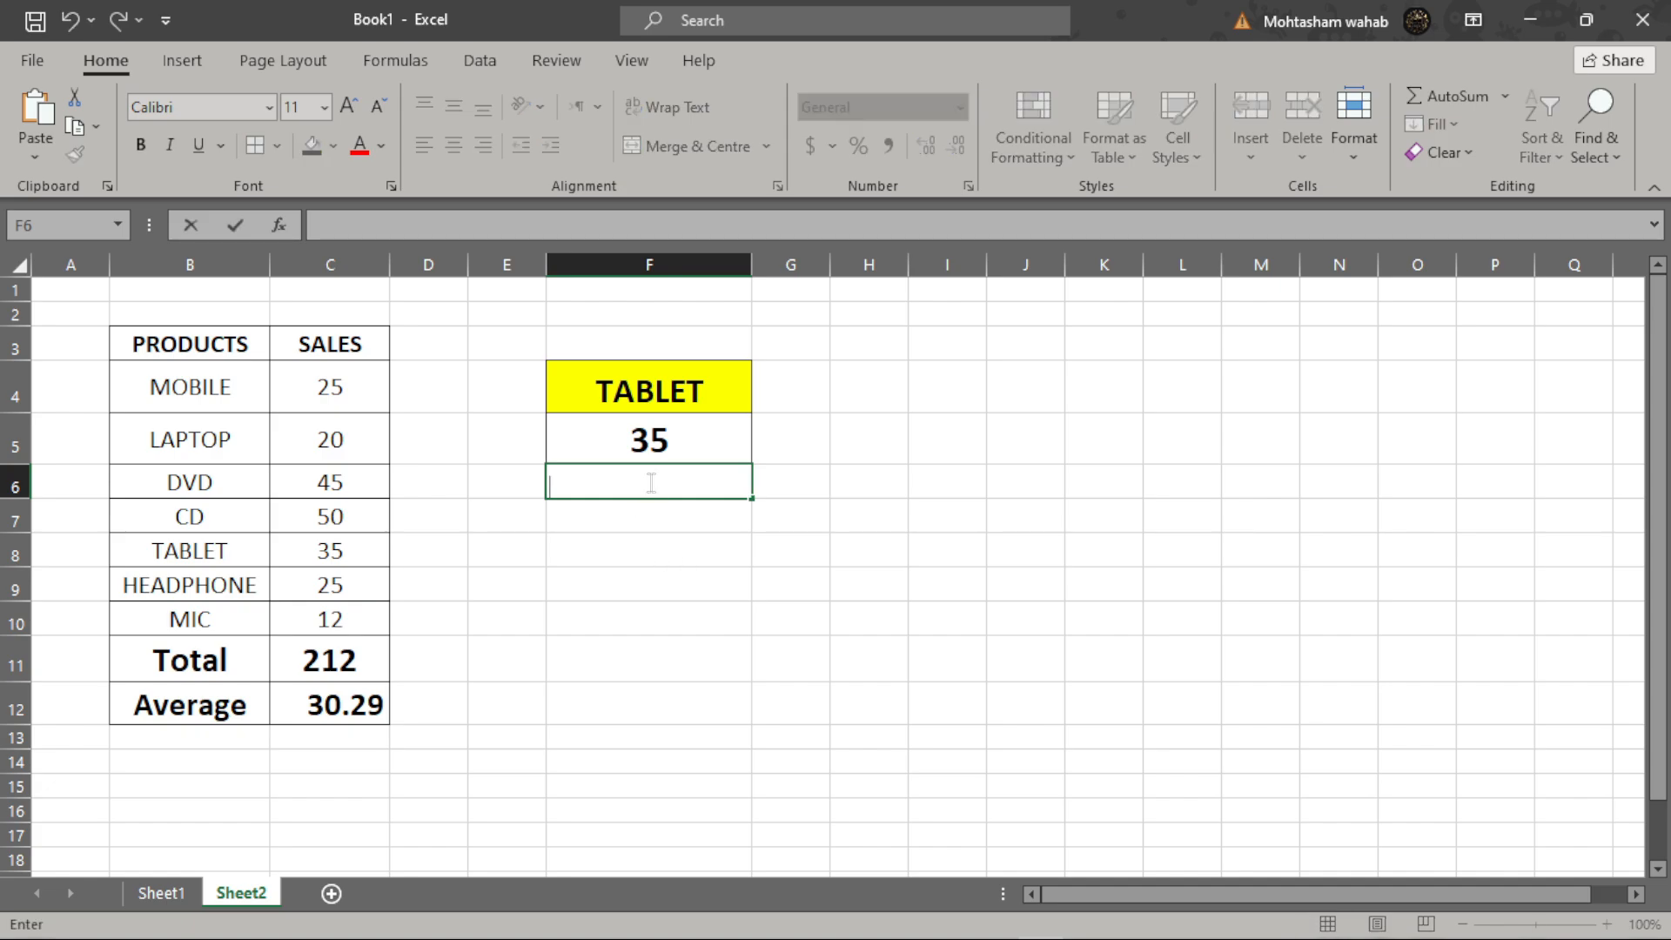
{"action": "double_click", "coordinate": [493, 485]}
{"action": "type", "text": "Remaarks"}
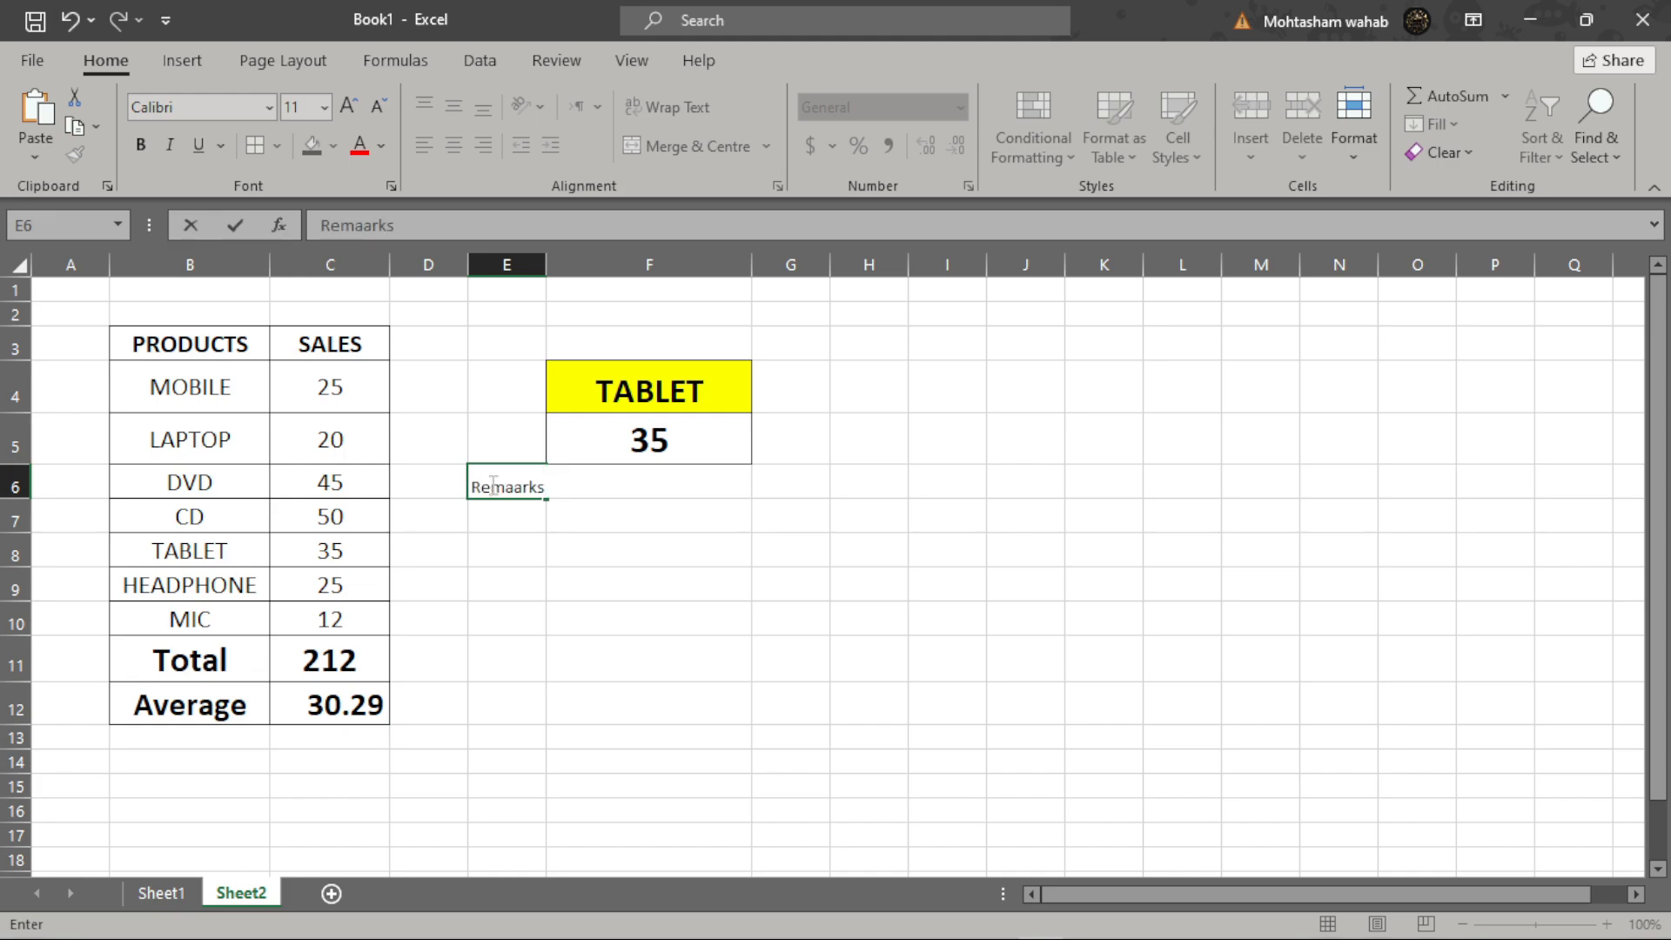
{"action": "key", "text": "Tab"}
{"action": "left_click", "coordinate": [492, 485]}
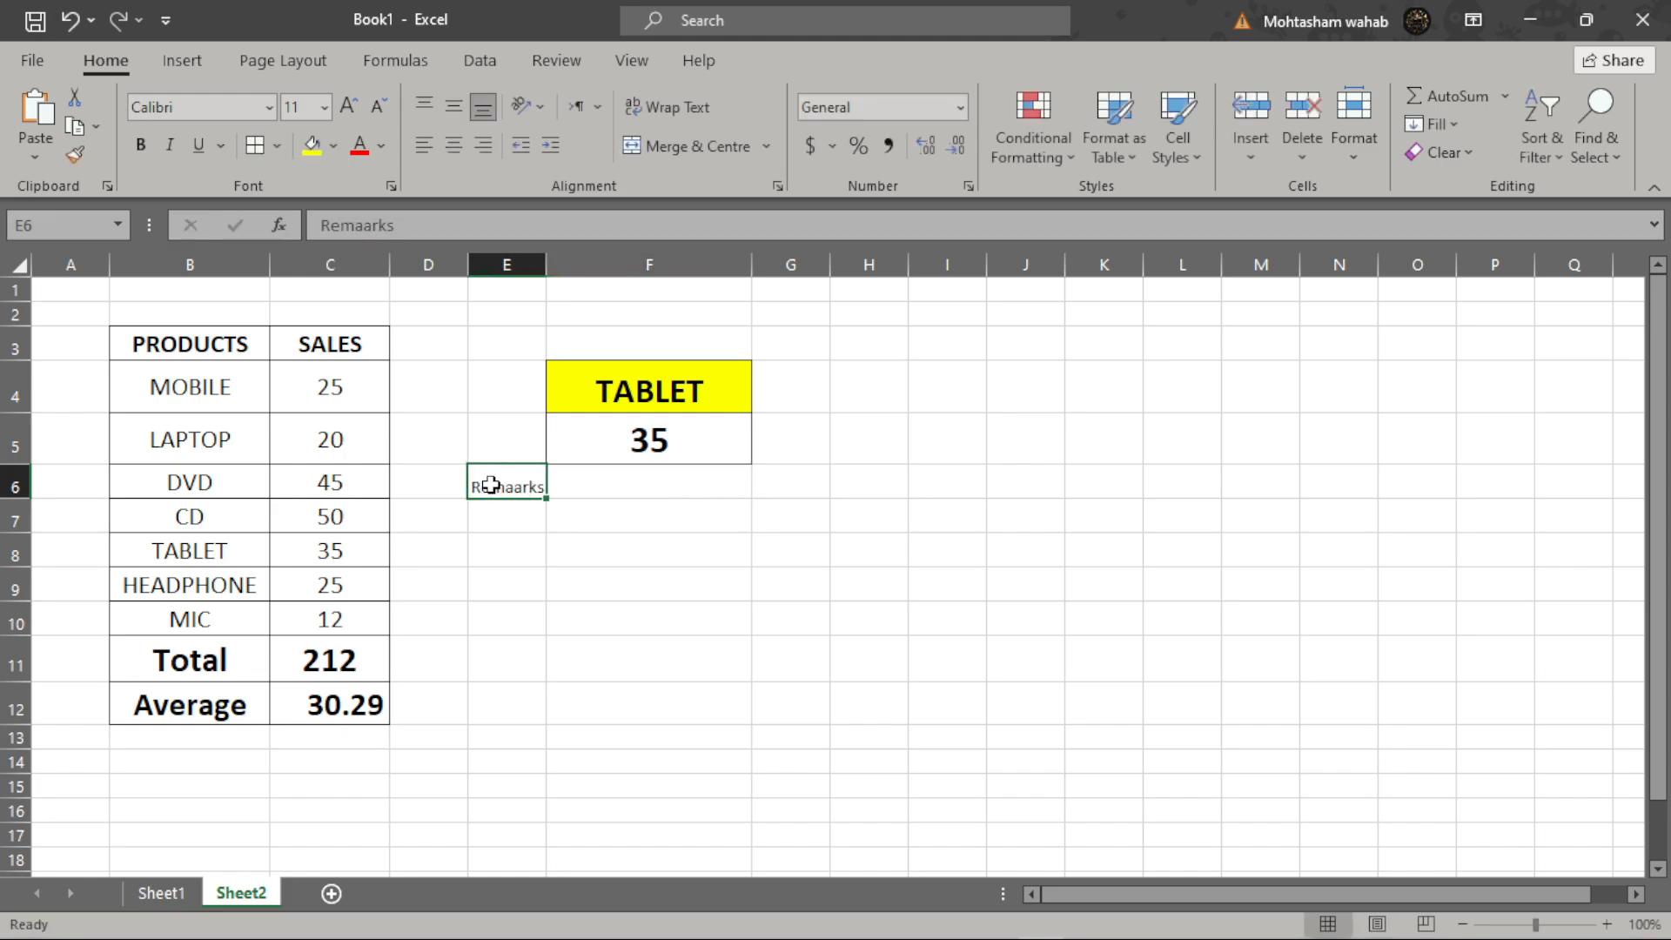
{"action": "double_click", "coordinate": [515, 487]}
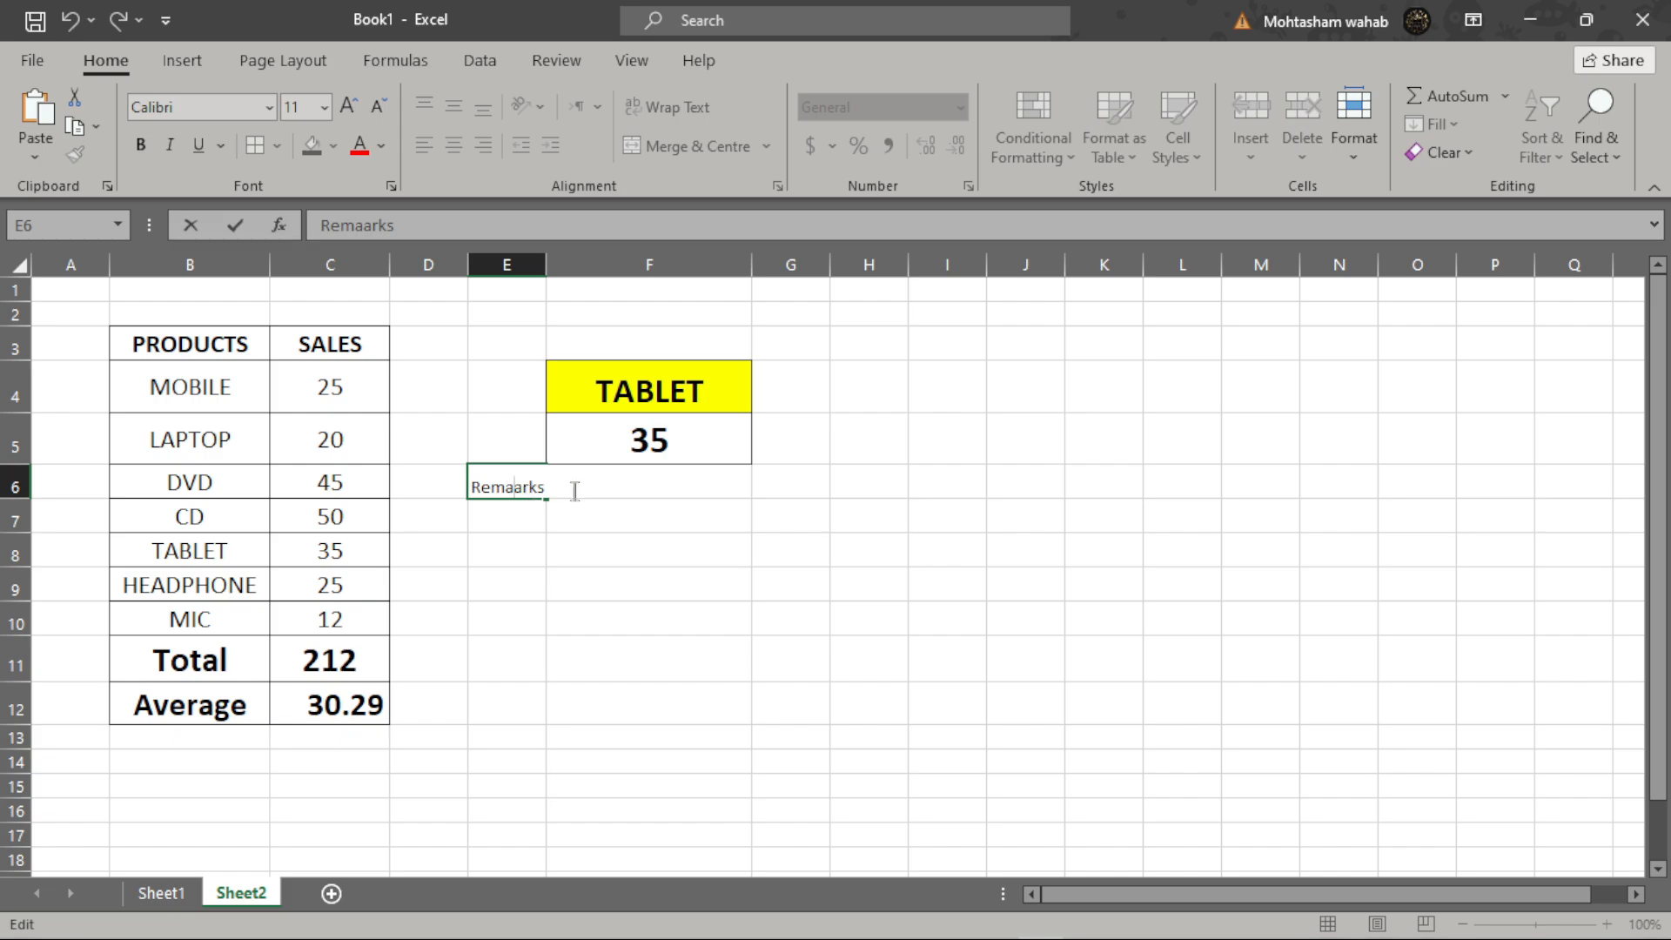
{"action": "key", "text": "BackSpace"}
{"action": "double_click", "coordinate": [615, 490]}
{"action": "left_click", "coordinate": [604, 519]}
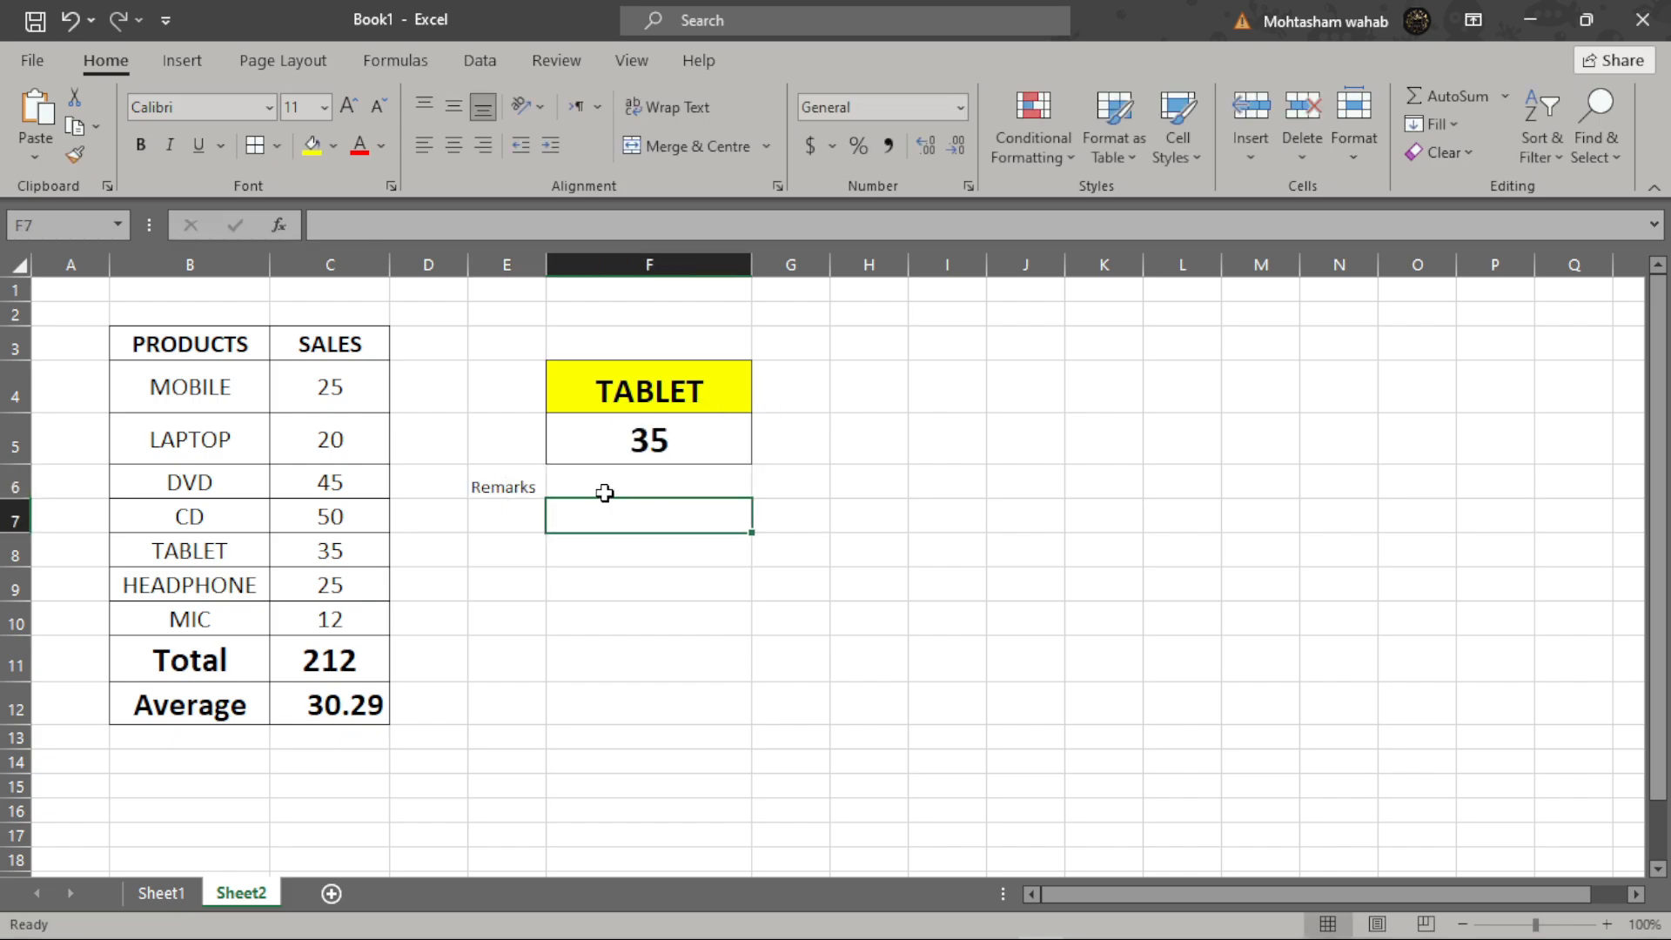
Step: Enter an IF formula in cell F6 that returns "Good" when C12>30 and "Poor" otherwise
{"action": "left_click", "coordinate": [609, 487]}
{"action": "double_click", "coordinate": [615, 483]}
{"action": "type", "text": "="}
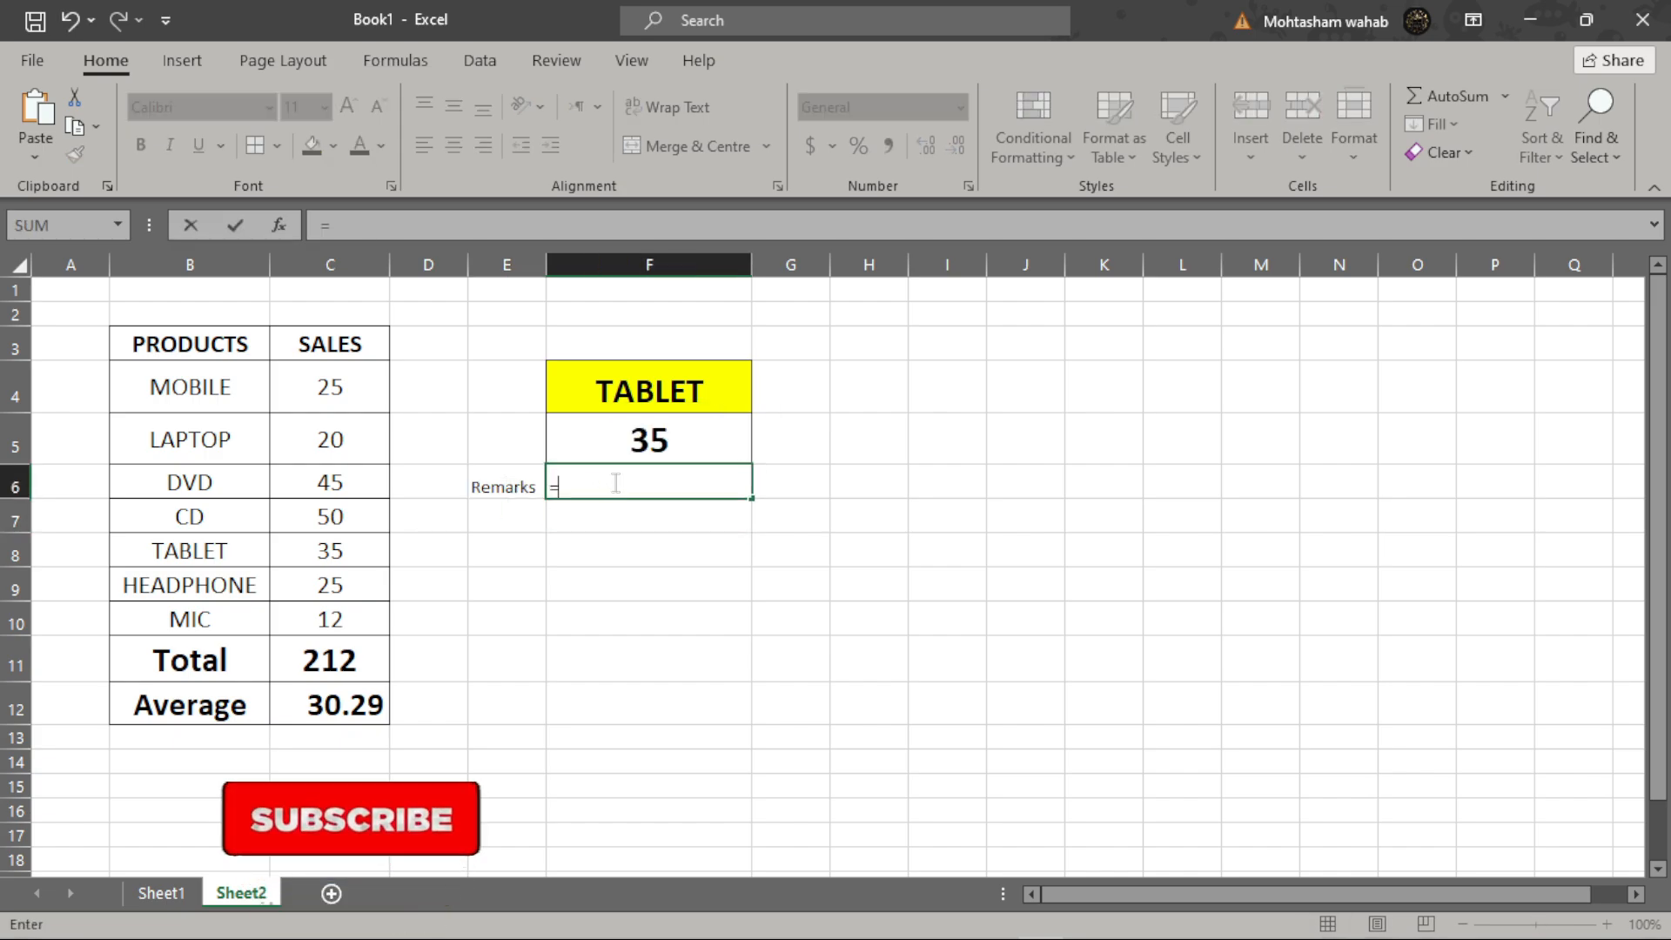
{"action": "type", "text": "if("}
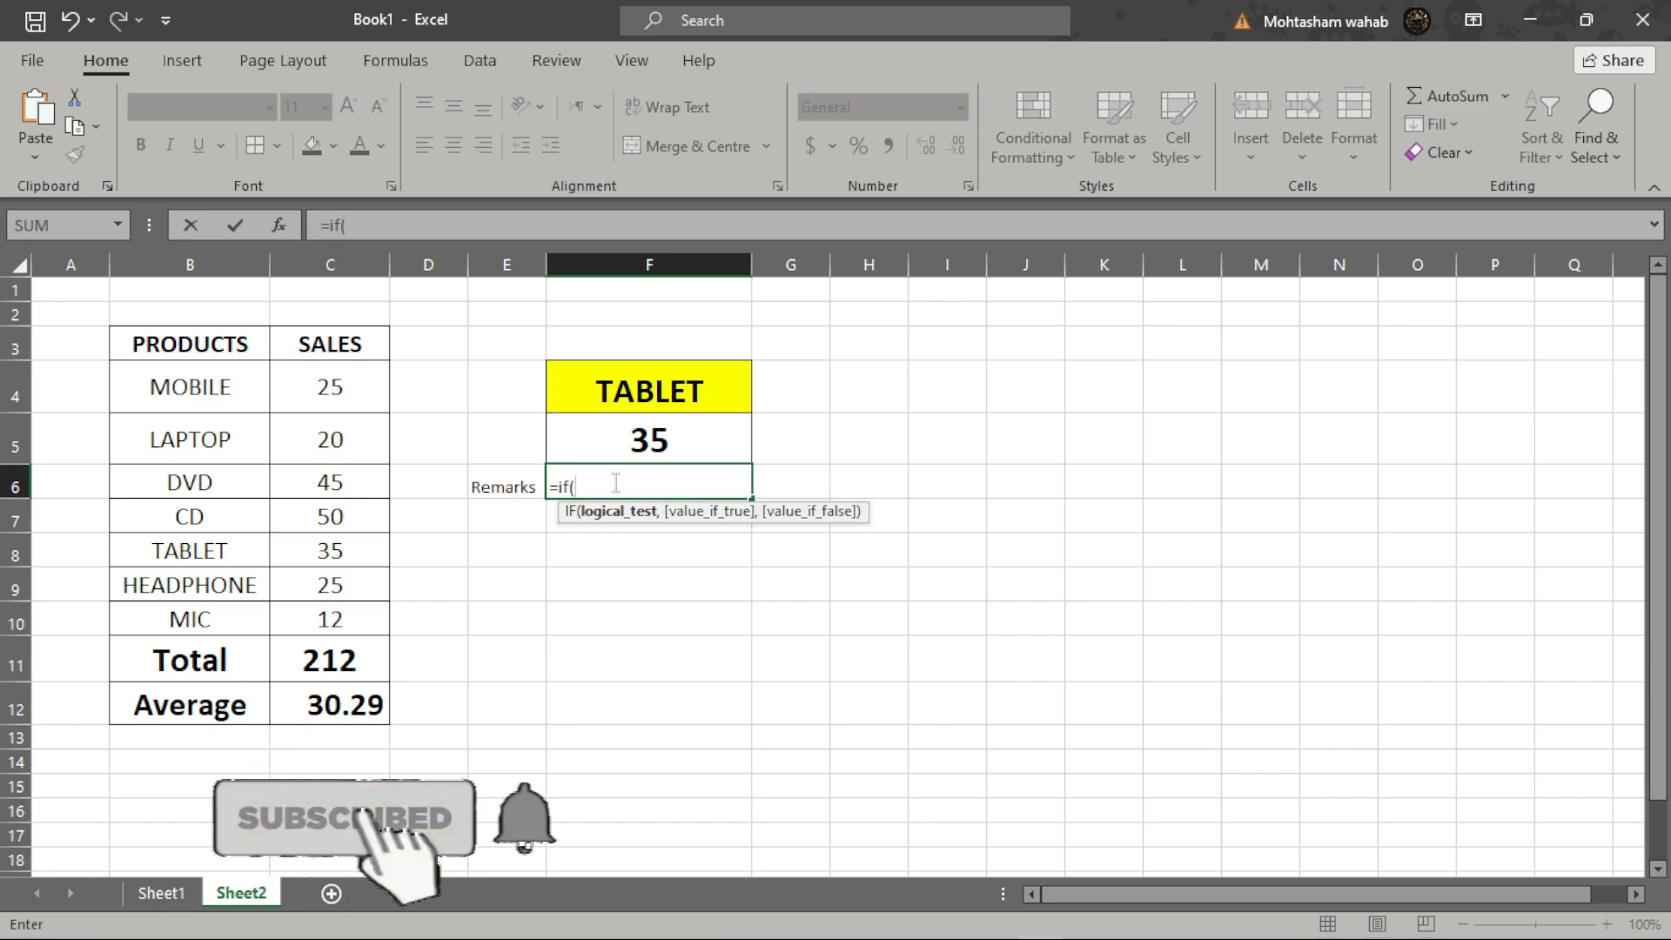
{"action": "left_click", "coordinate": [315, 703]}
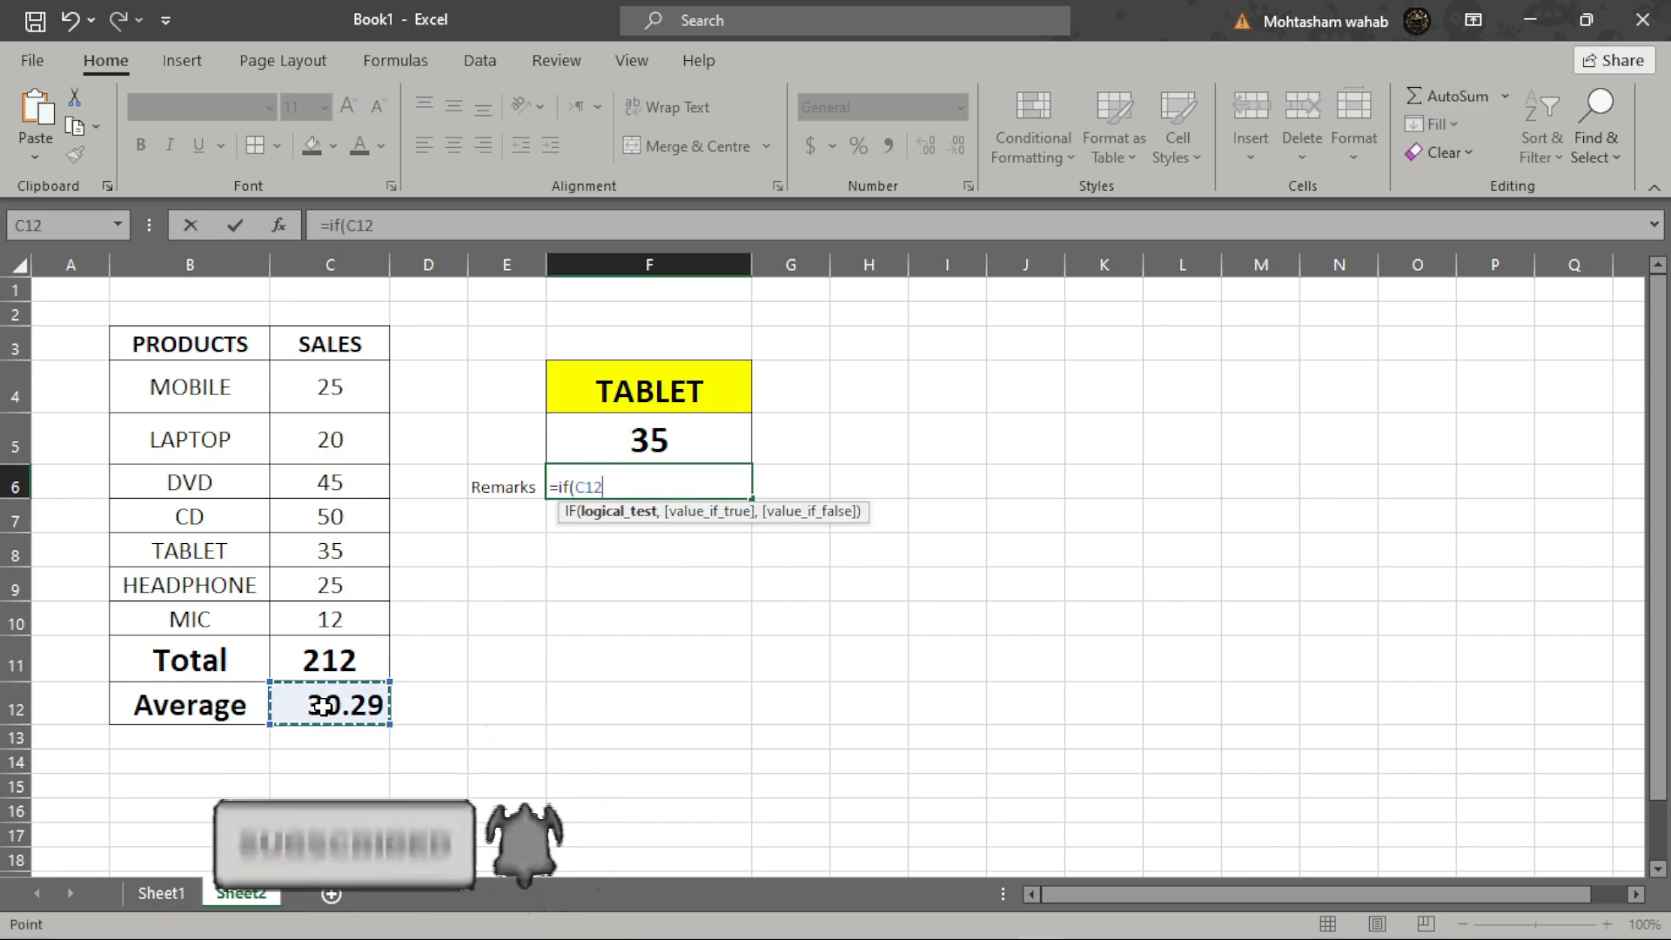
{"action": "type", "text": ">"}
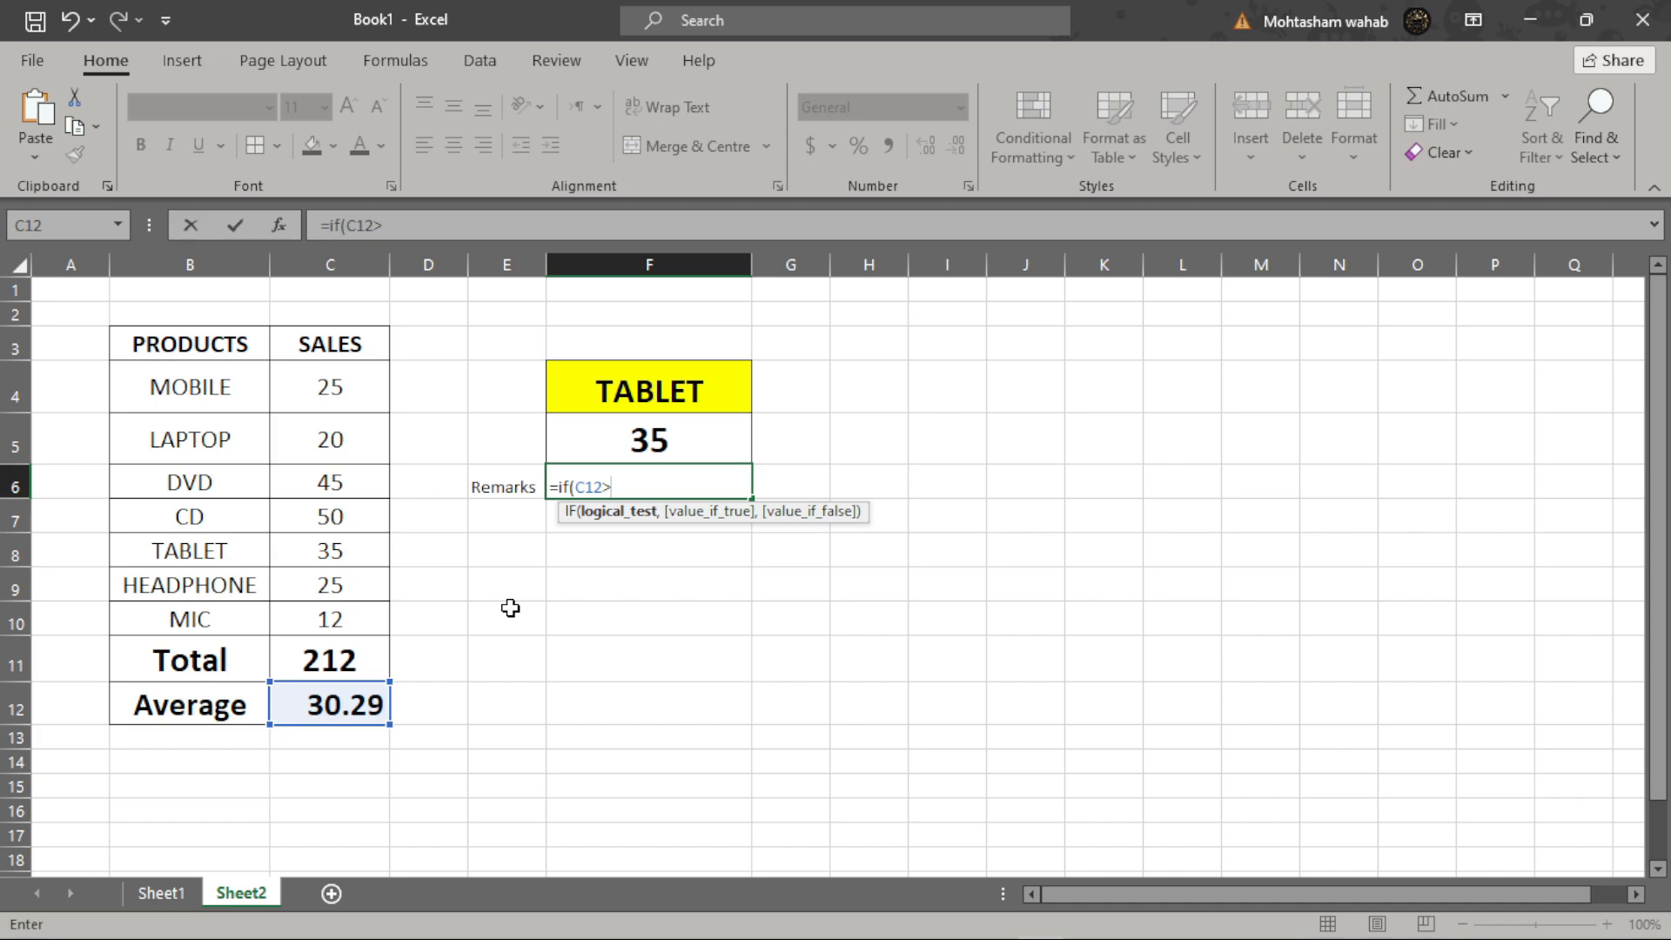
{"action": "type", "text": "30,"}
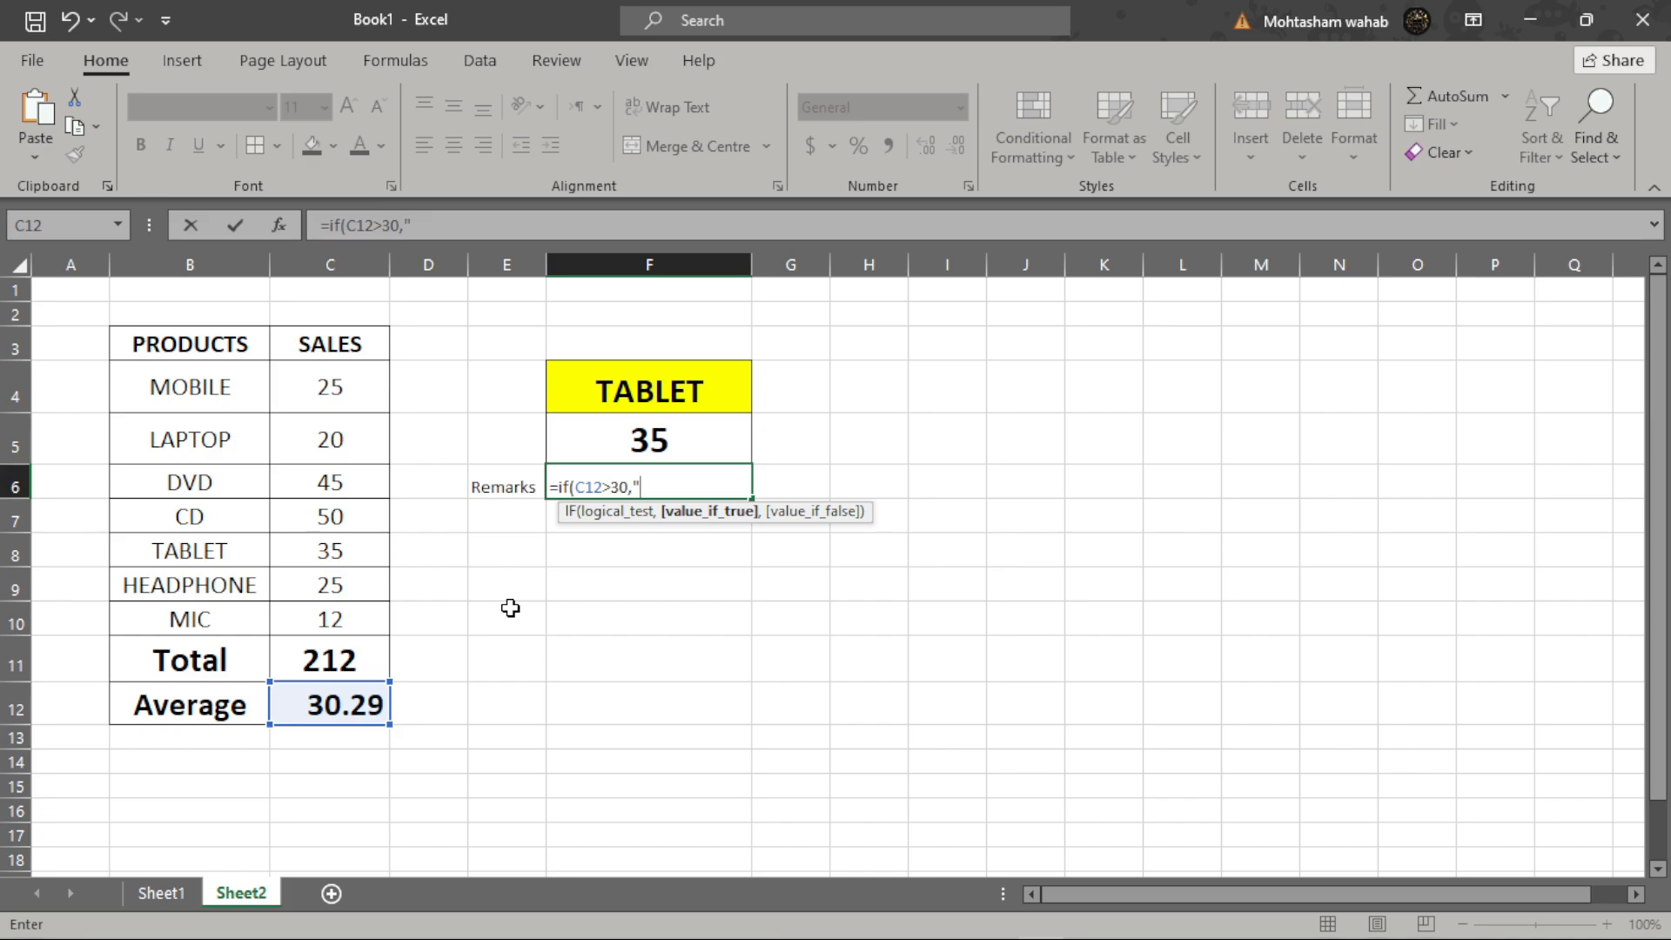
{"action": "type", "text": "\"Good\","}
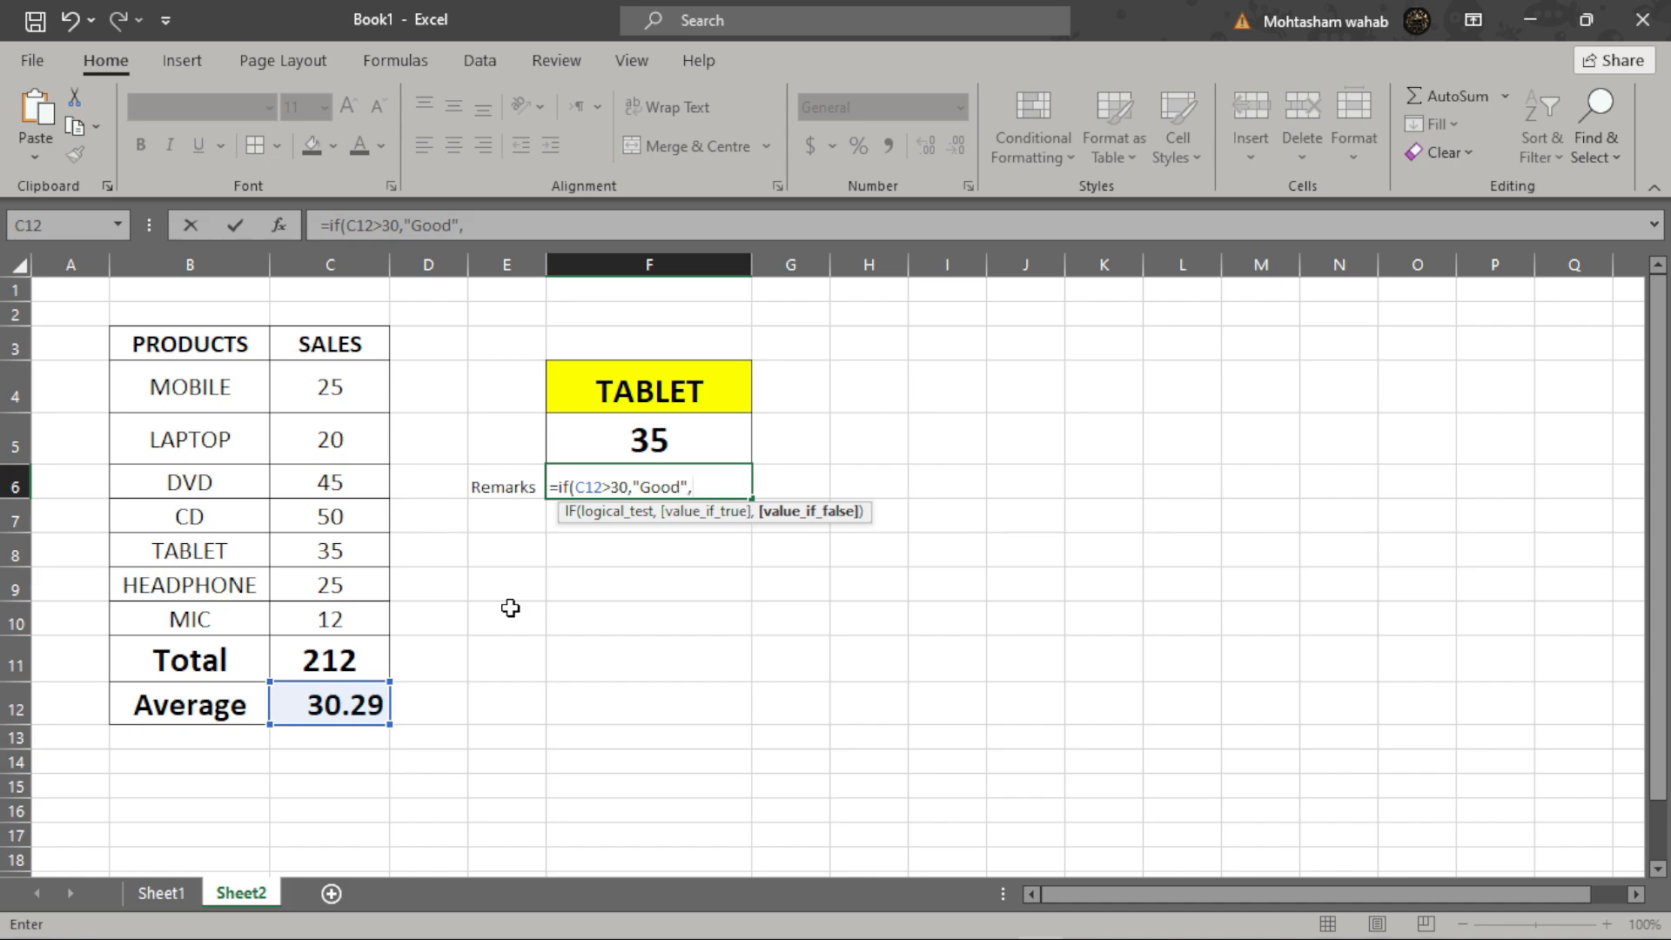
{"action": "type", "text": "\"Poor \""}
{"action": "key", "text": "Return"}
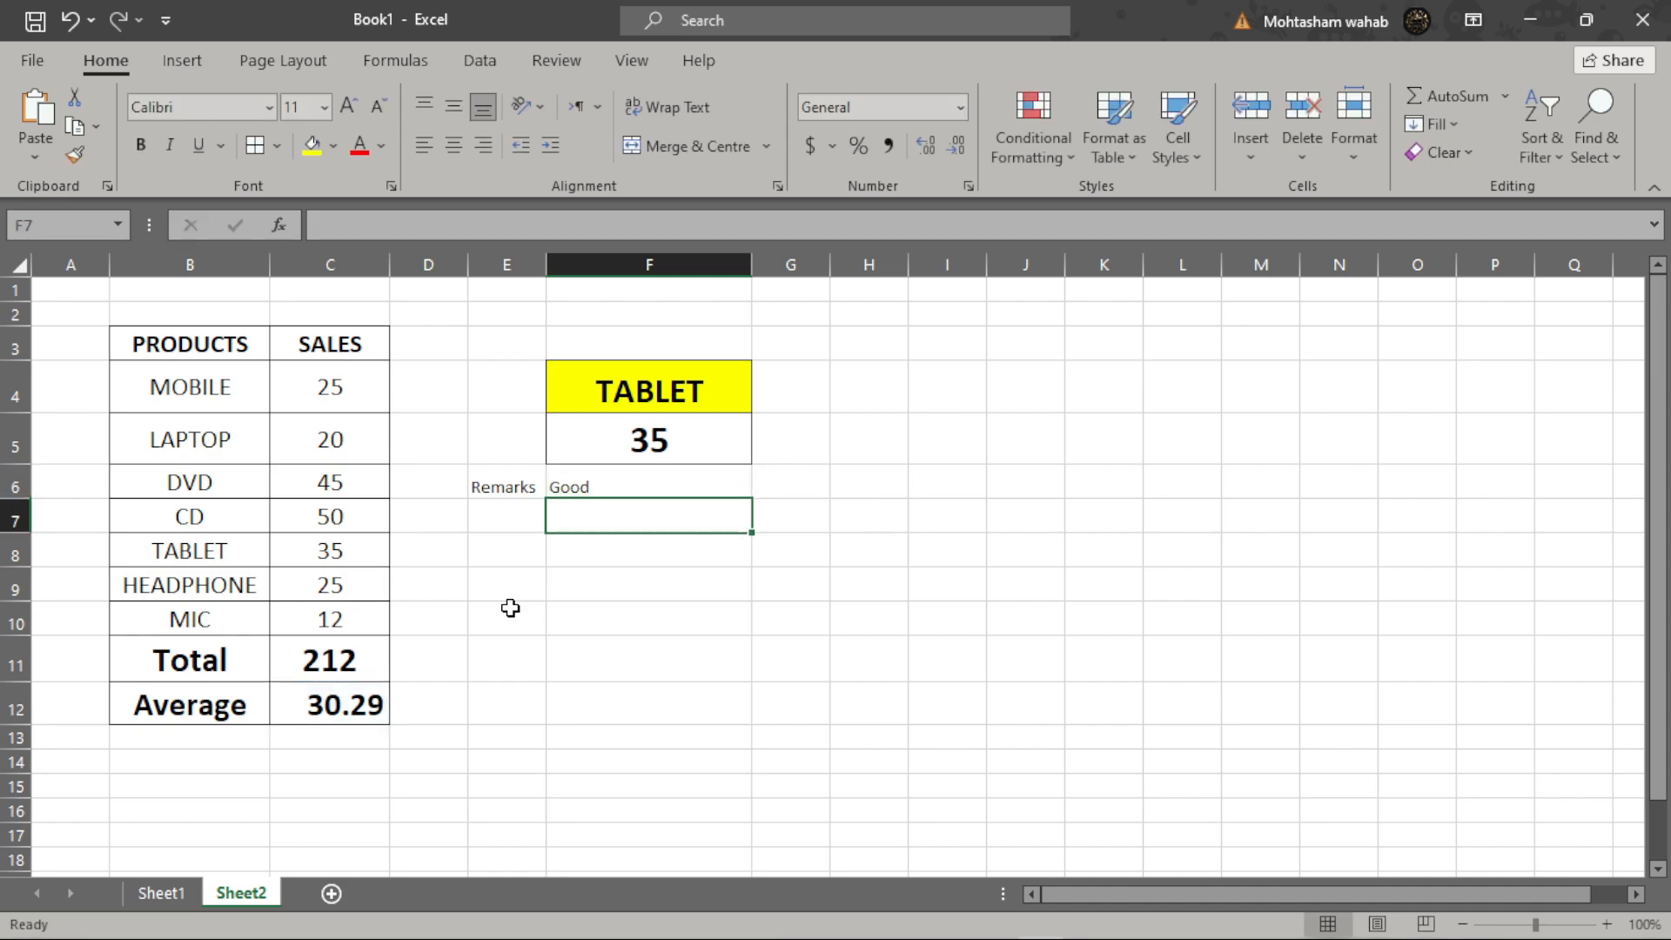
Step: Format cells E6:F6 as centred, bold 18-point text and autofit column E to the Remarks label
{"action": "left_click_drag", "start_coordinate": [524, 487], "coordinate": [583, 481]}
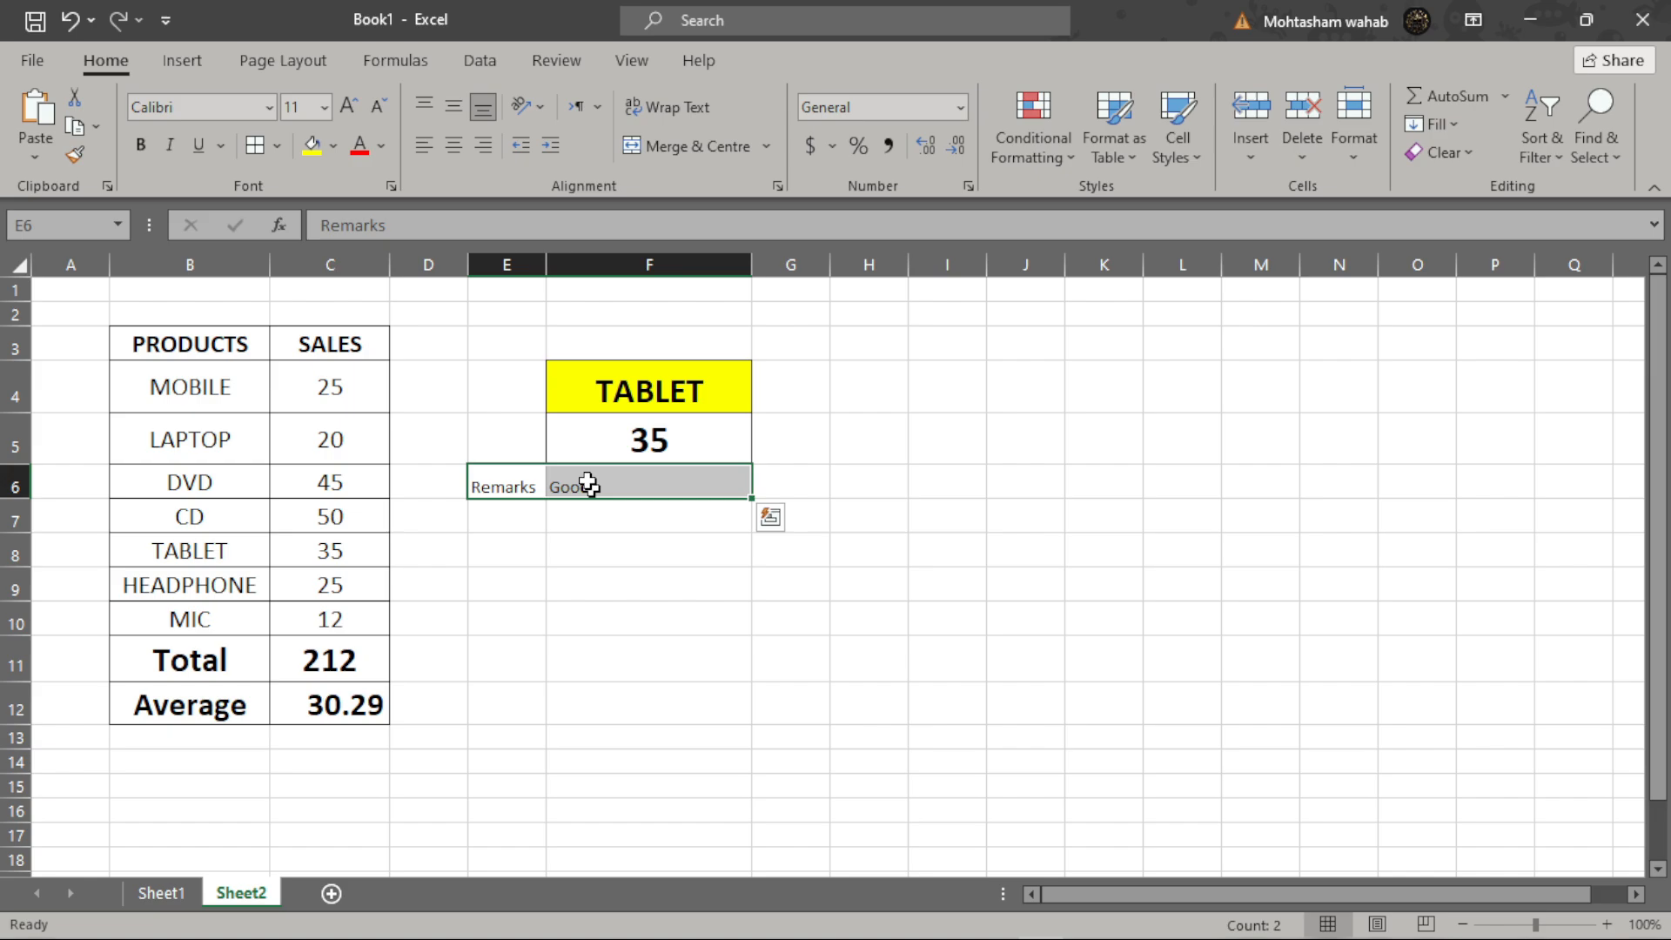
{"action": "left_click", "coordinate": [461, 148]}
{"action": "left_click", "coordinate": [352, 106]}
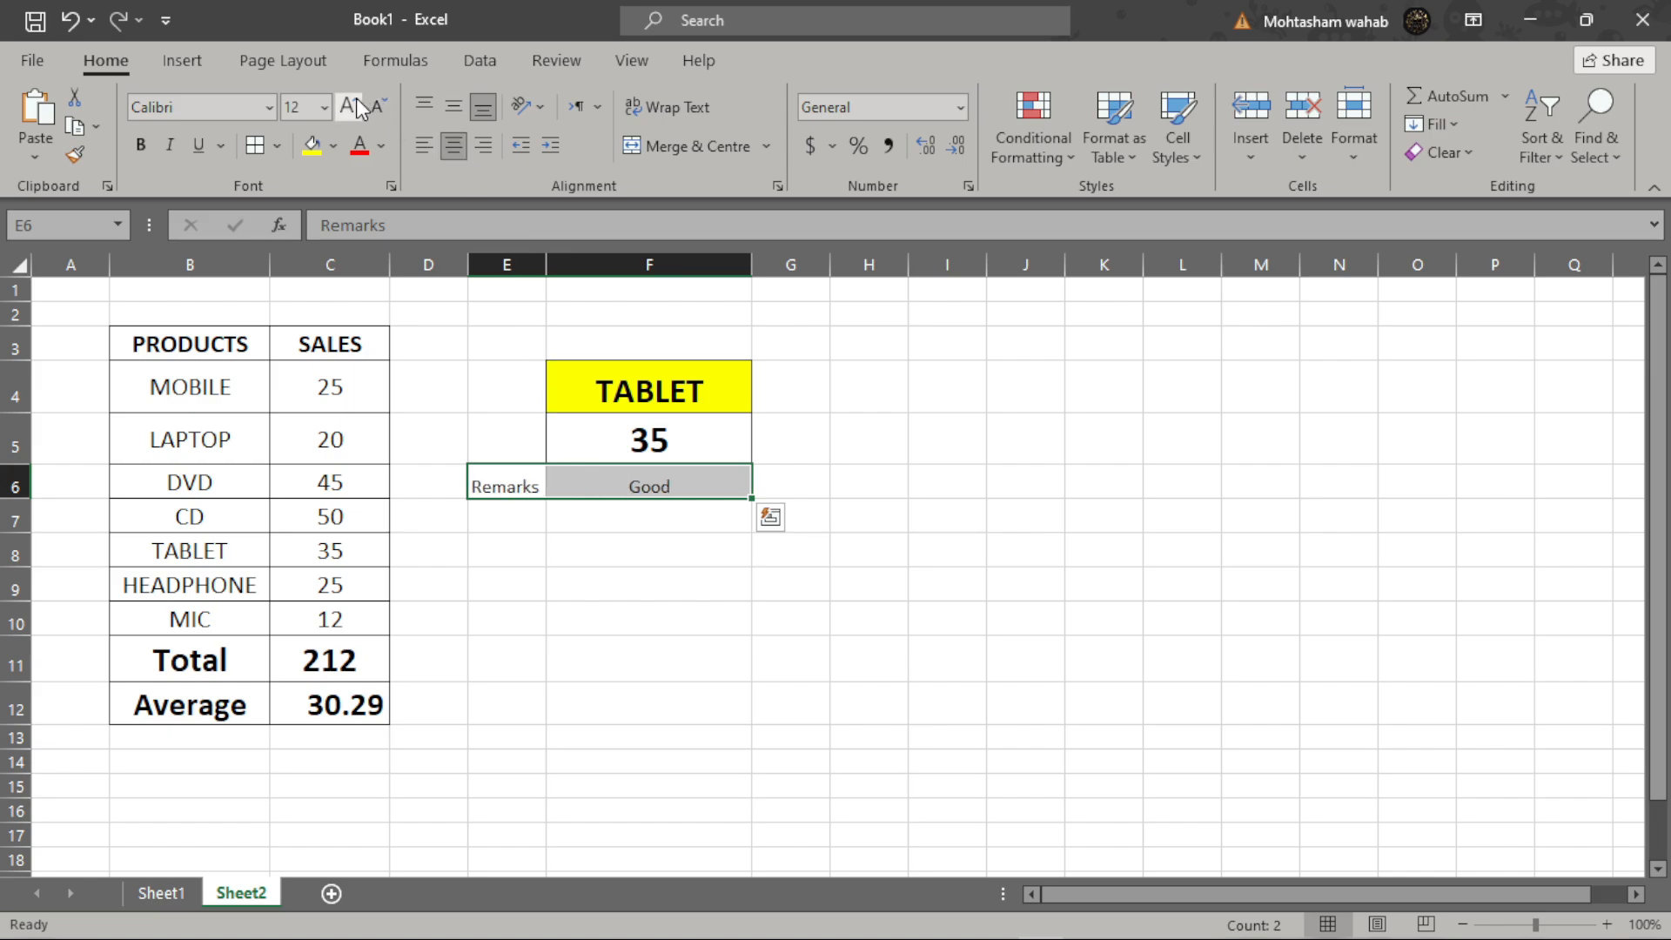
{"action": "left_click", "coordinate": [355, 106]}
{"action": "left_click", "coordinate": [354, 106]}
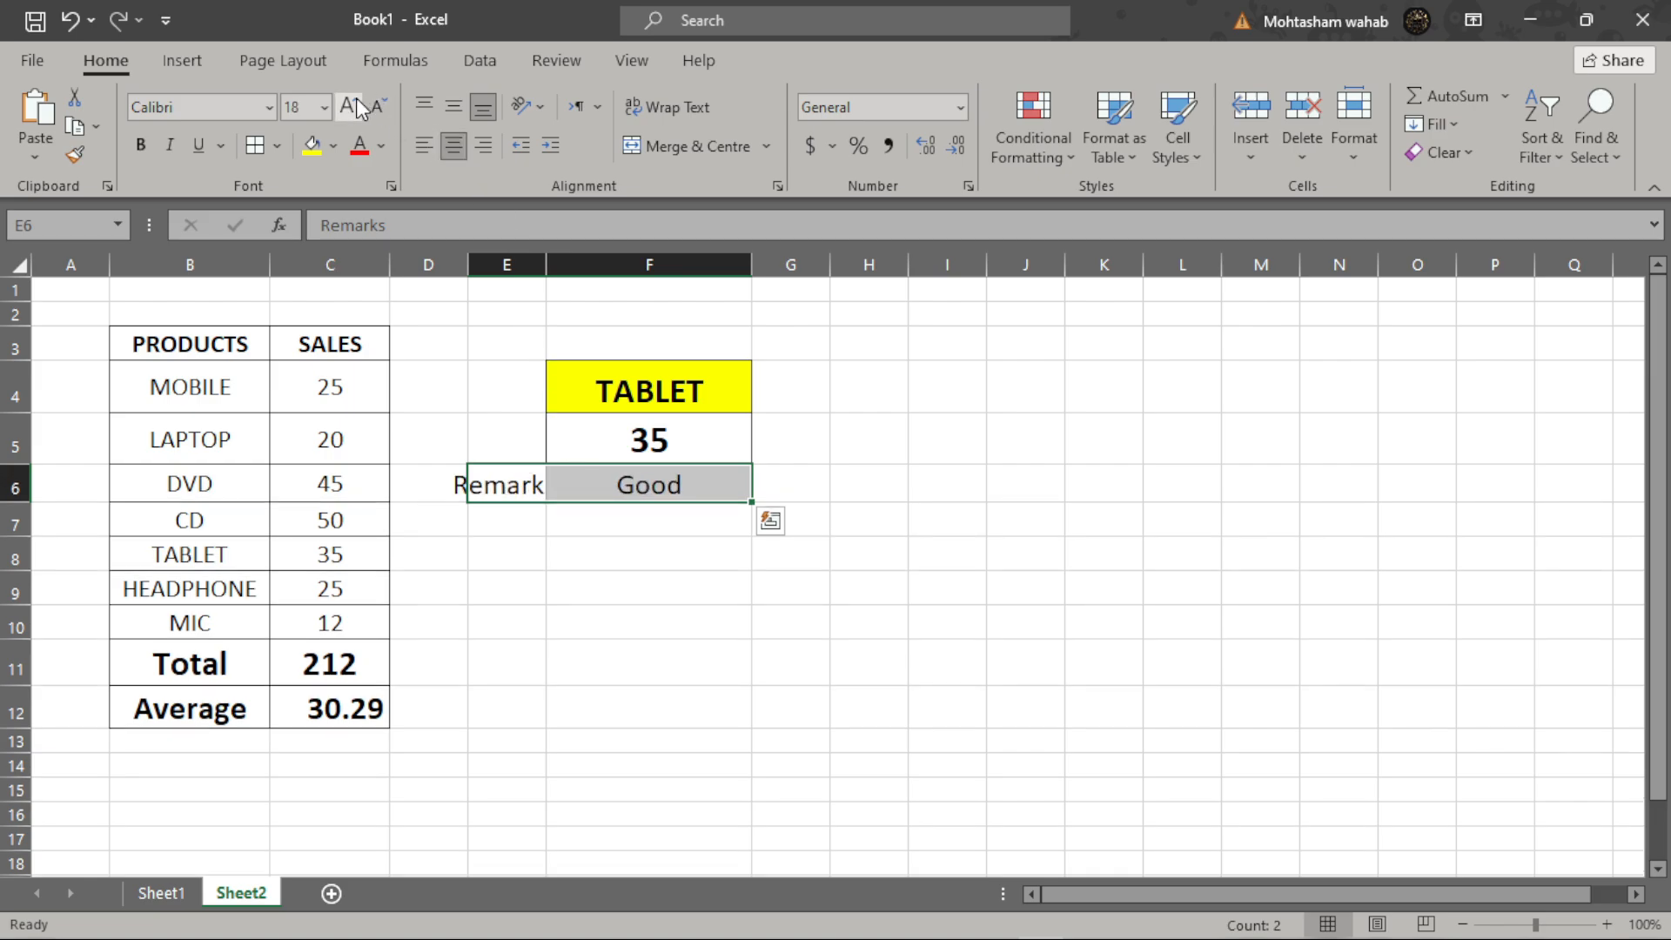
{"action": "double_click", "coordinate": [546, 263]}
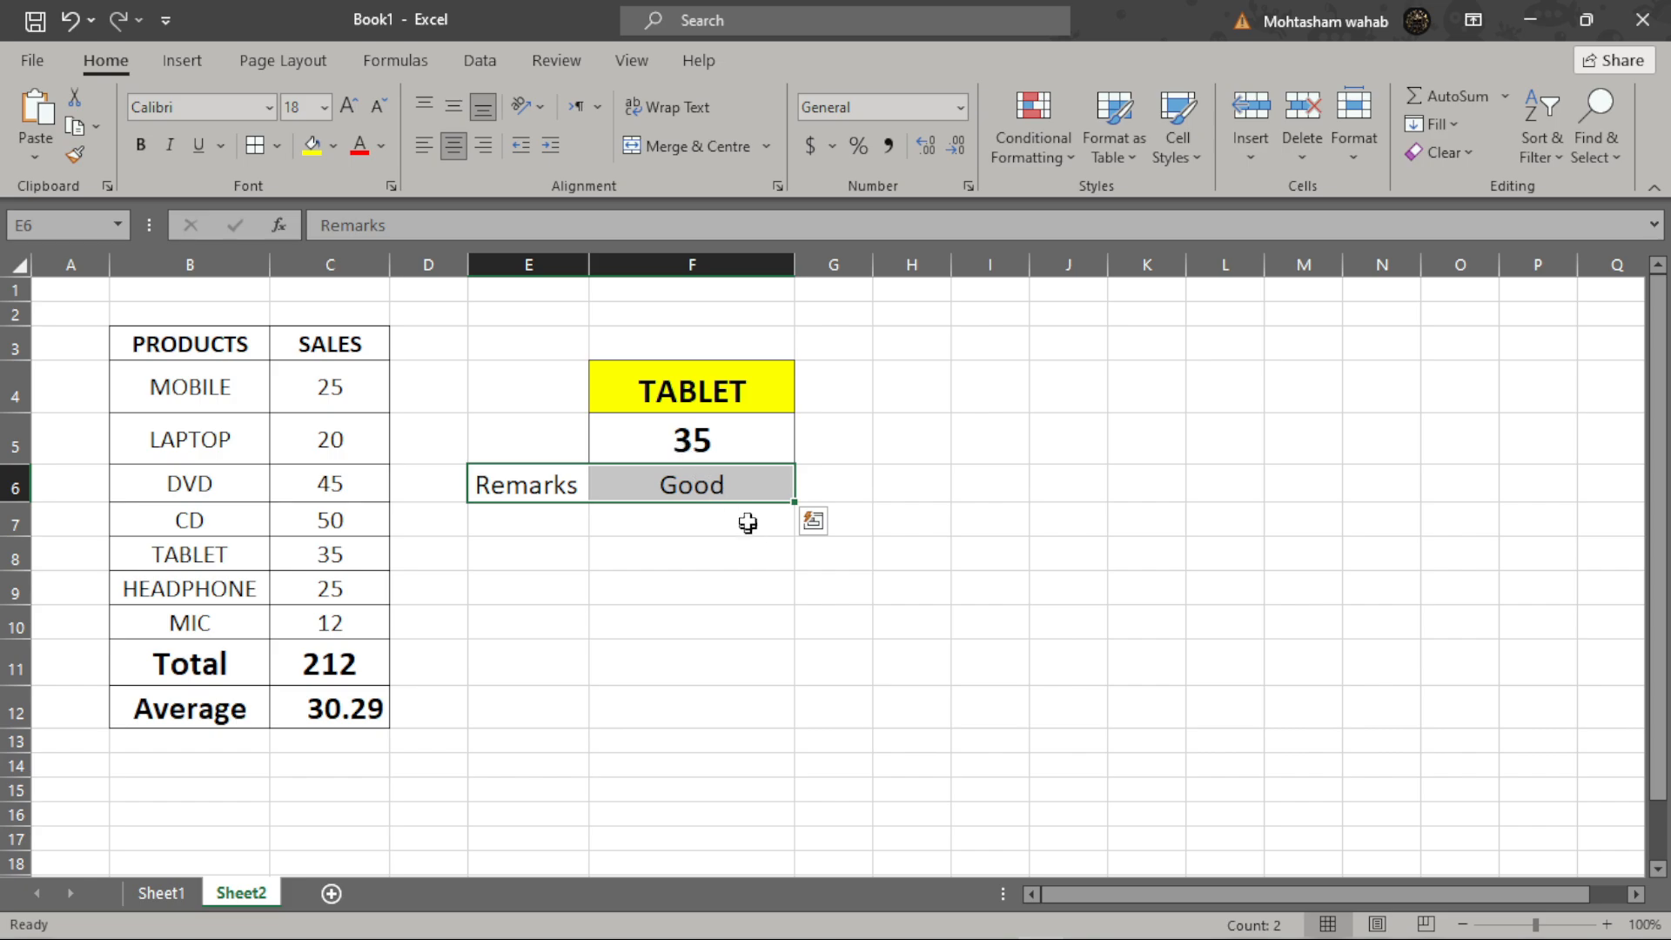
{"action": "left_click", "coordinate": [140, 144]}
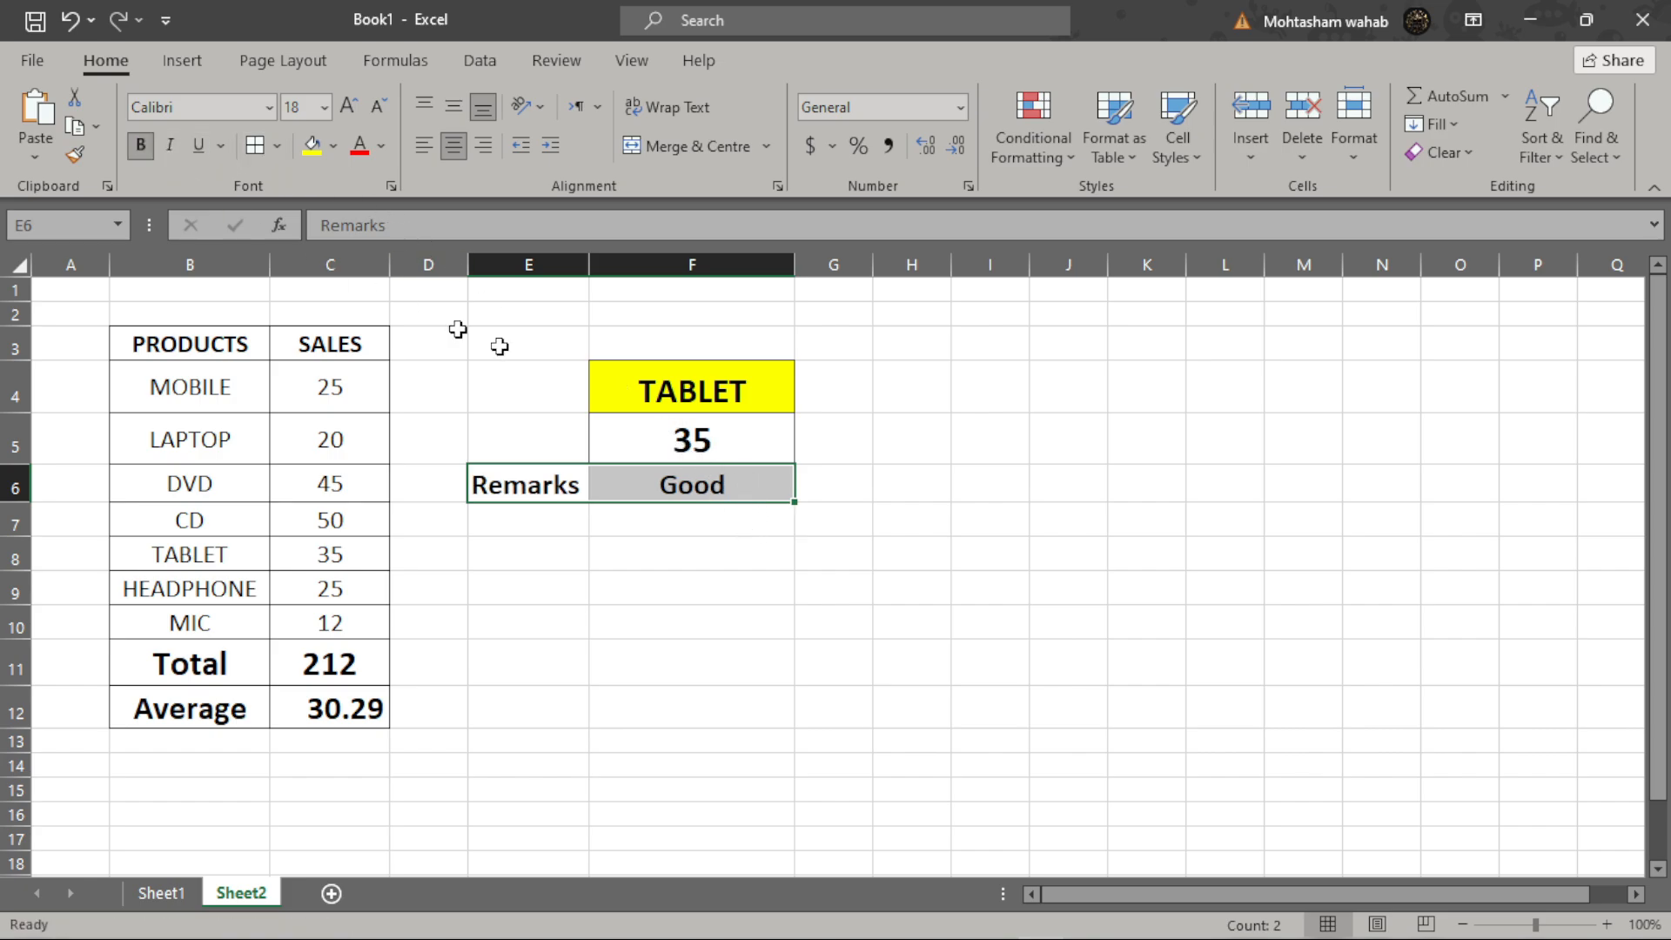
Step: Apply borders around the Remarks label and its result in cells E6:F6
{"action": "left_click", "coordinate": [888, 474]}
{"action": "left_click", "coordinate": [707, 491]}
{"action": "left_click_drag", "start_coordinate": [523, 489], "coordinate": [679, 495]}
{"action": "left_click", "coordinate": [269, 146]}
{"action": "left_click", "coordinate": [984, 435]}
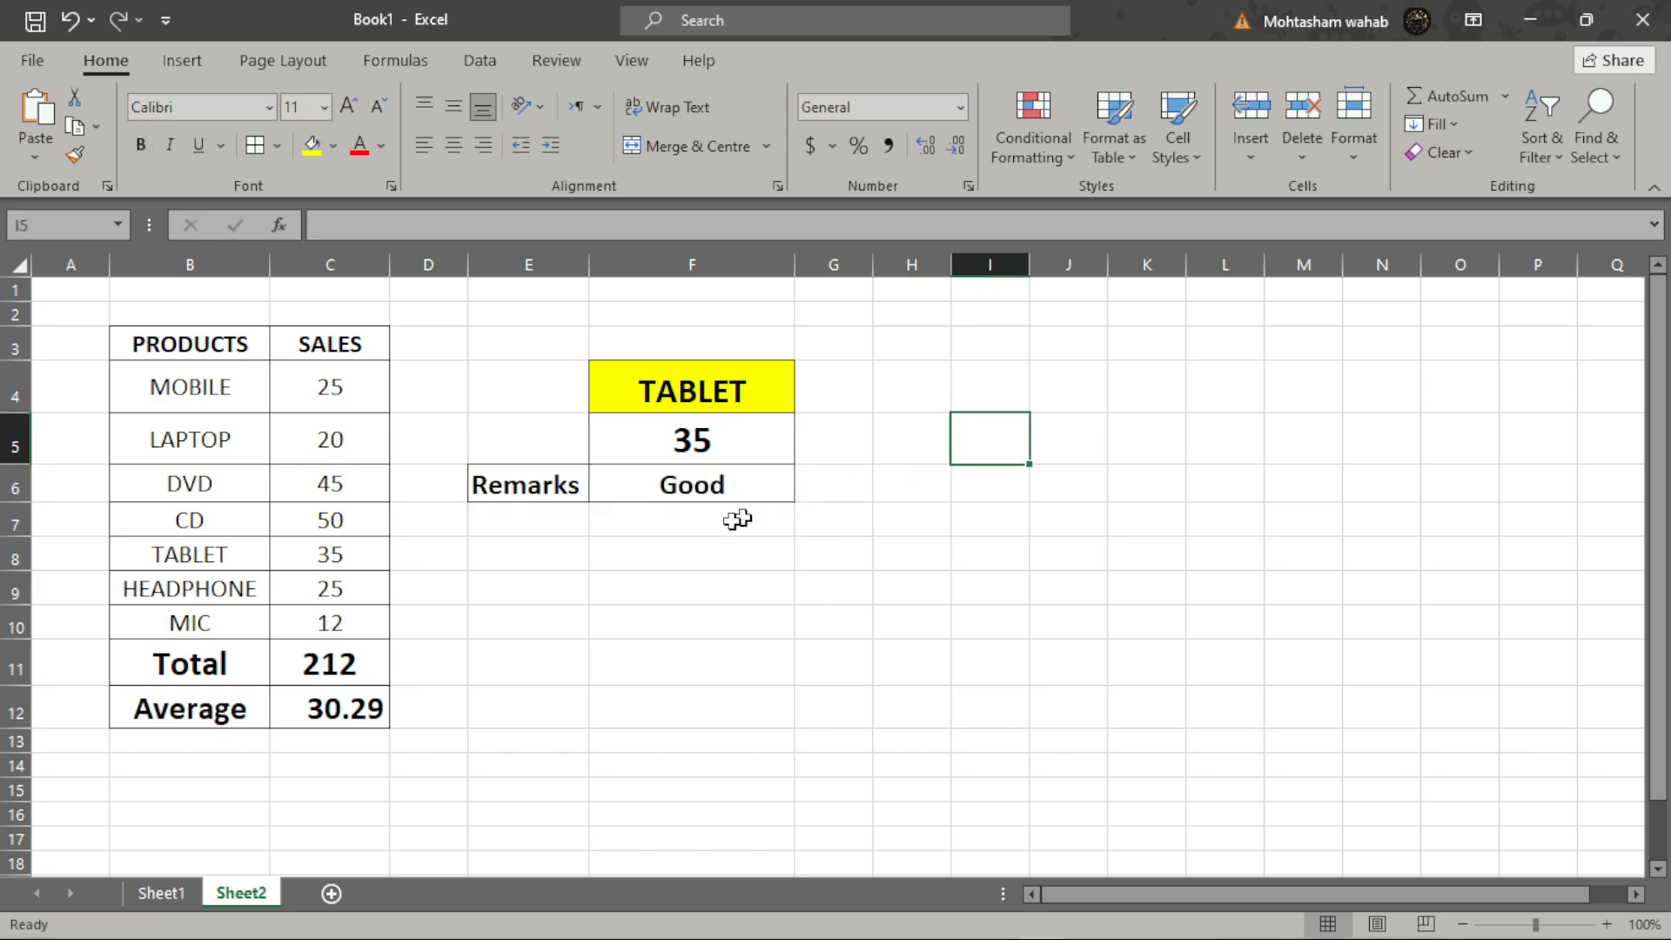
Step: Test the IF formula by changing the CD sales in cell C7 to 20 and back to 50
{"action": "double_click", "coordinate": [348, 523]}
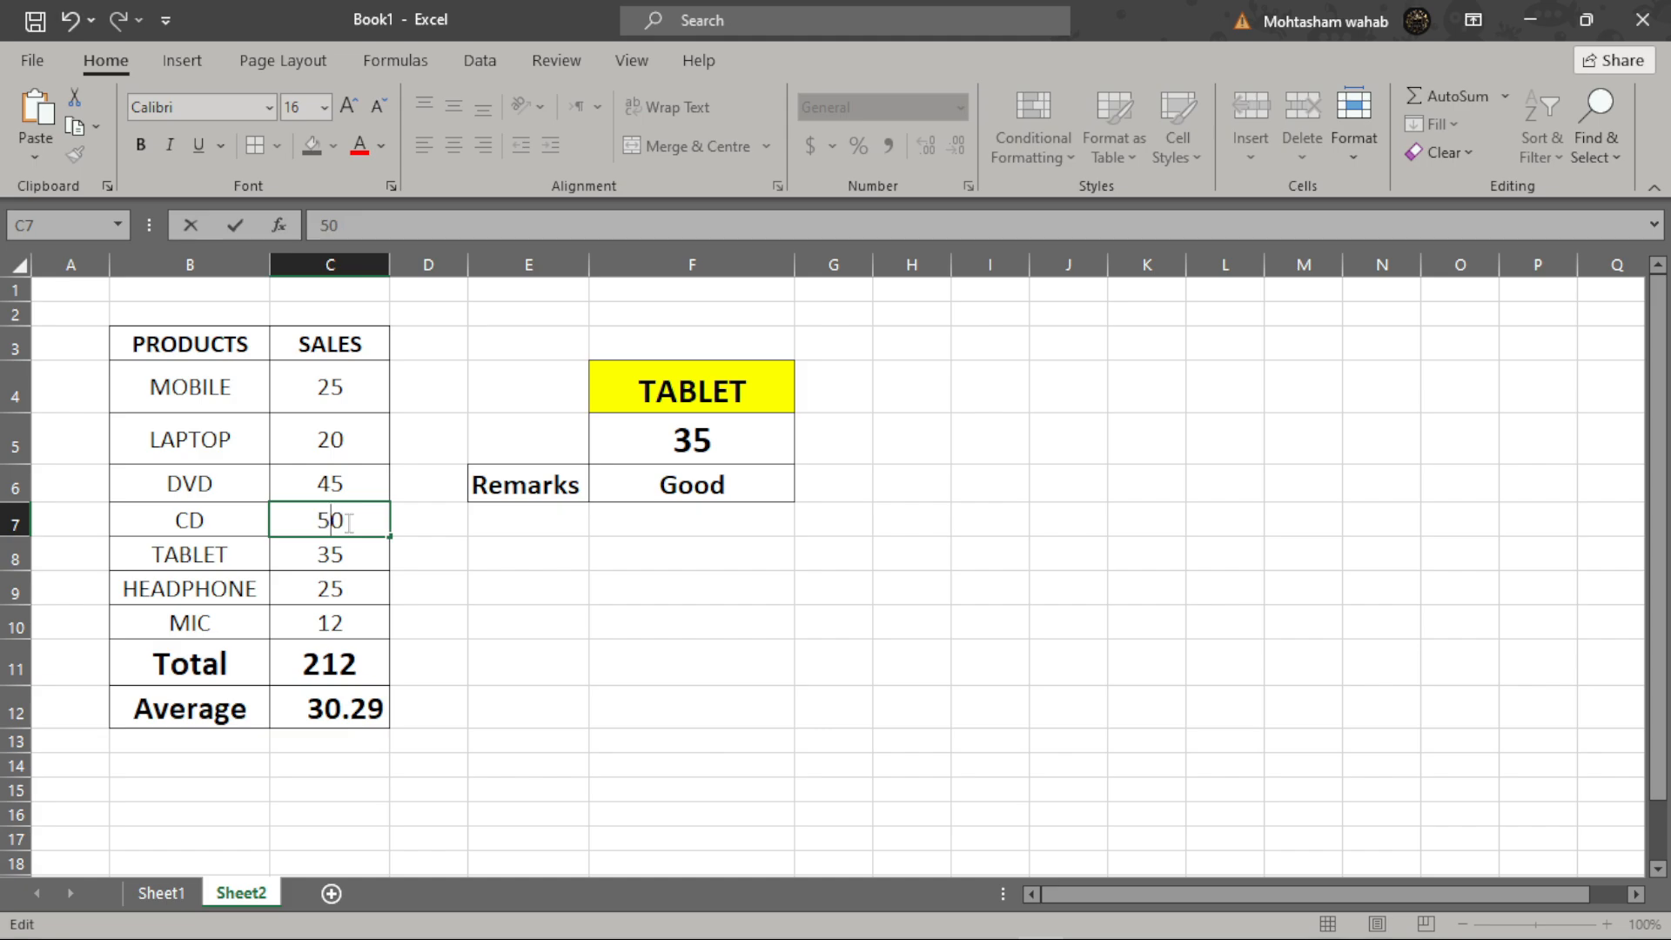
{"action": "key", "text": "BackSpace"}
{"action": "type", "text": "2"}
{"action": "key", "text": "Return"}
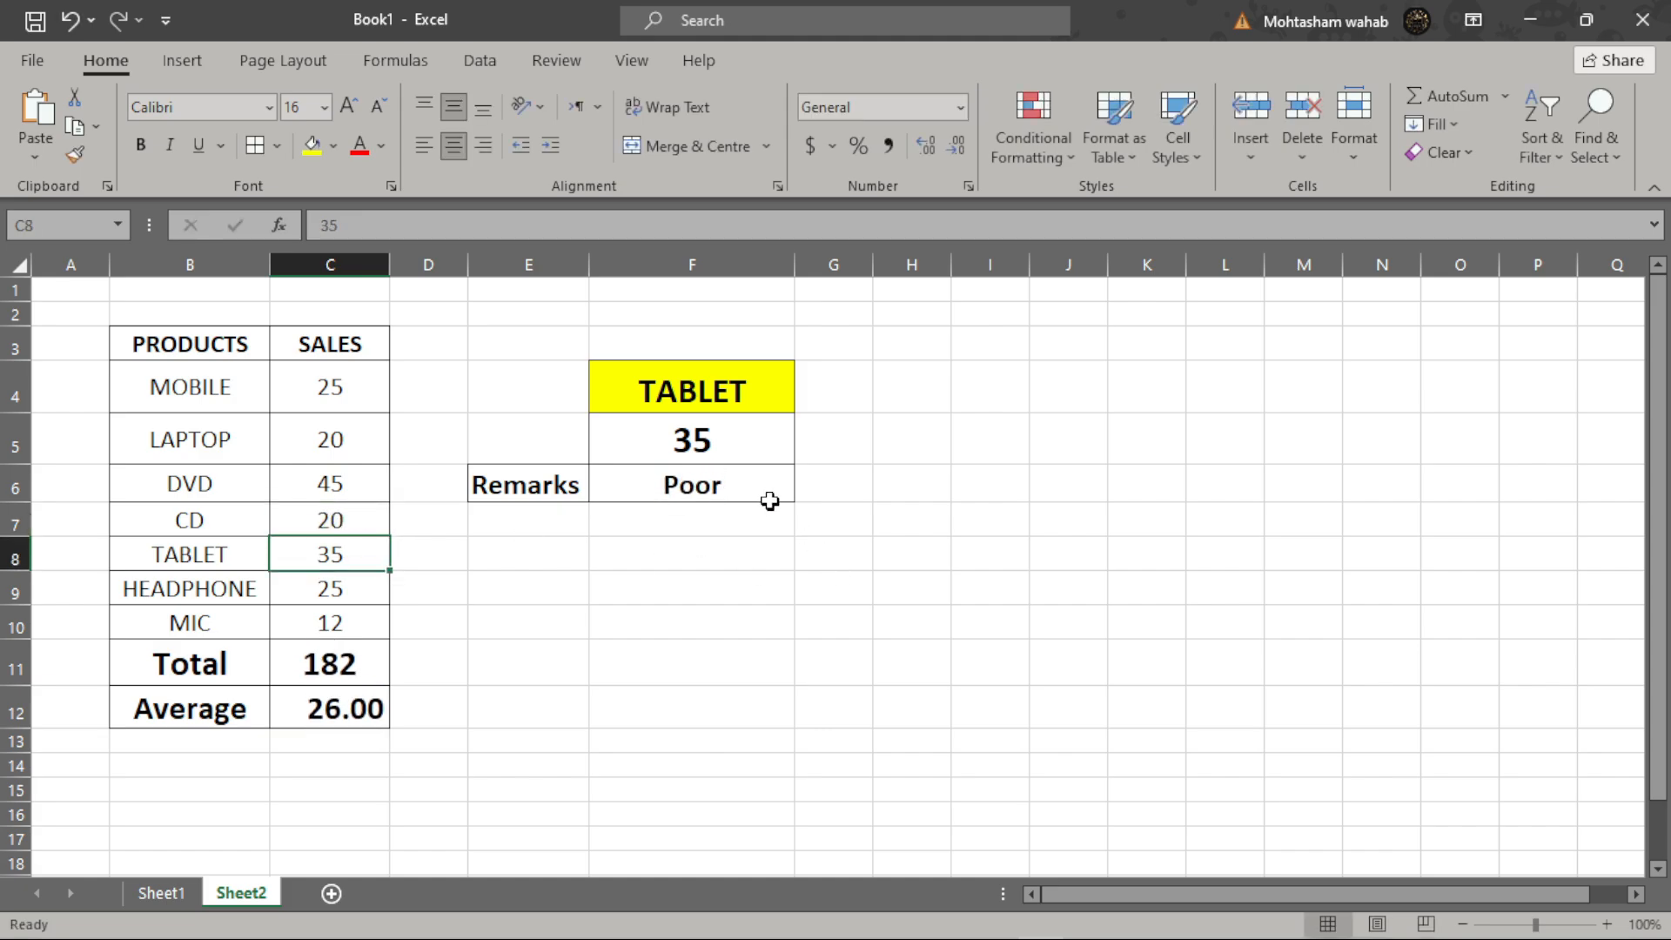
{"action": "left_click", "coordinate": [337, 522]}
{"action": "double_click", "coordinate": [333, 520]}
{"action": "left_click_drag", "start_coordinate": [297, 520], "coordinate": [272, 520]}
{"action": "key", "text": "BackSpace"}
{"action": "type", "text": "50"}
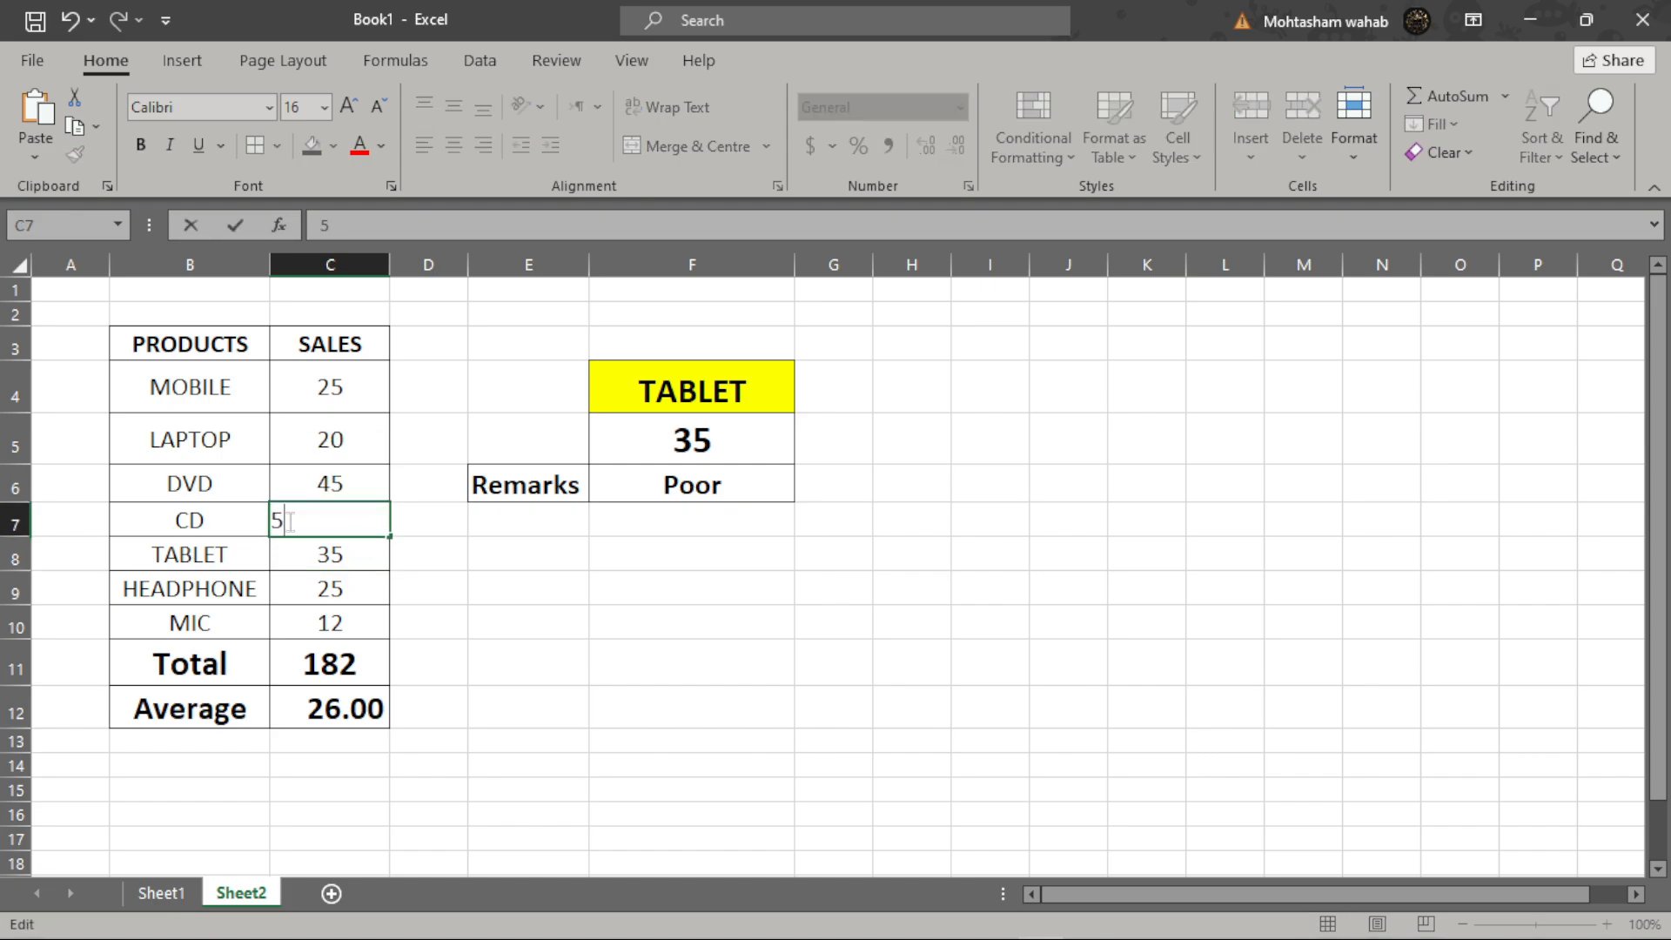
{"action": "key", "text": "Return"}
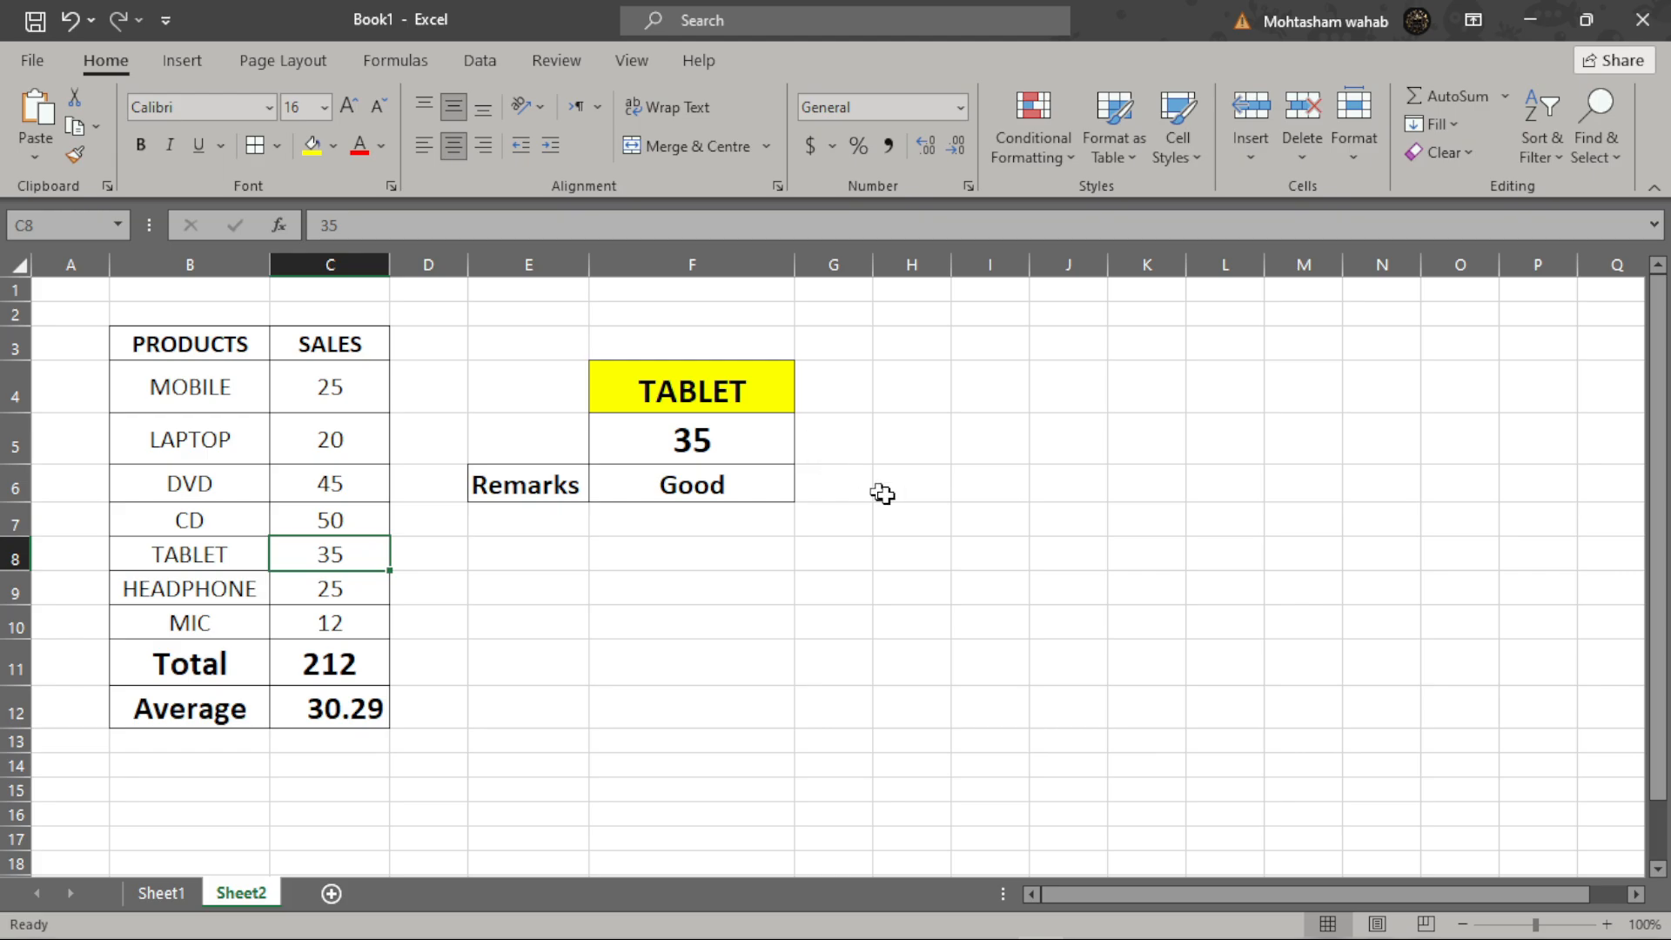
Step: Review the list of covered formulas on Sheet1 and return to the sales table on Sheet2
{"action": "left_click", "coordinate": [161, 892]}
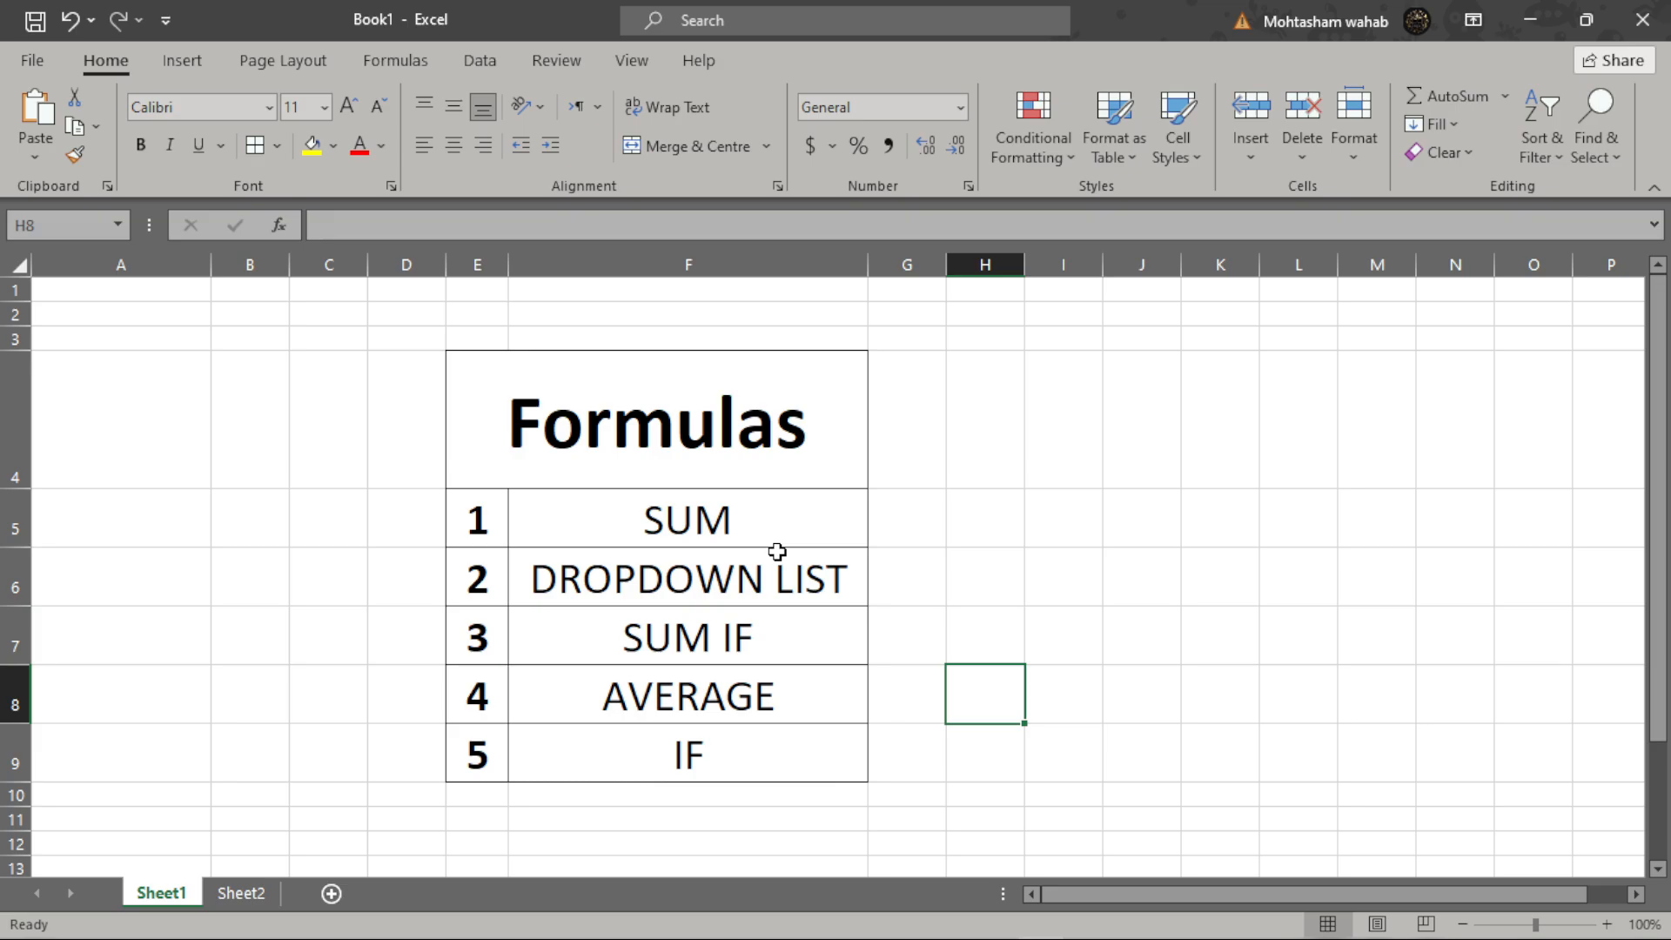
{"action": "left_click", "coordinate": [239, 894]}
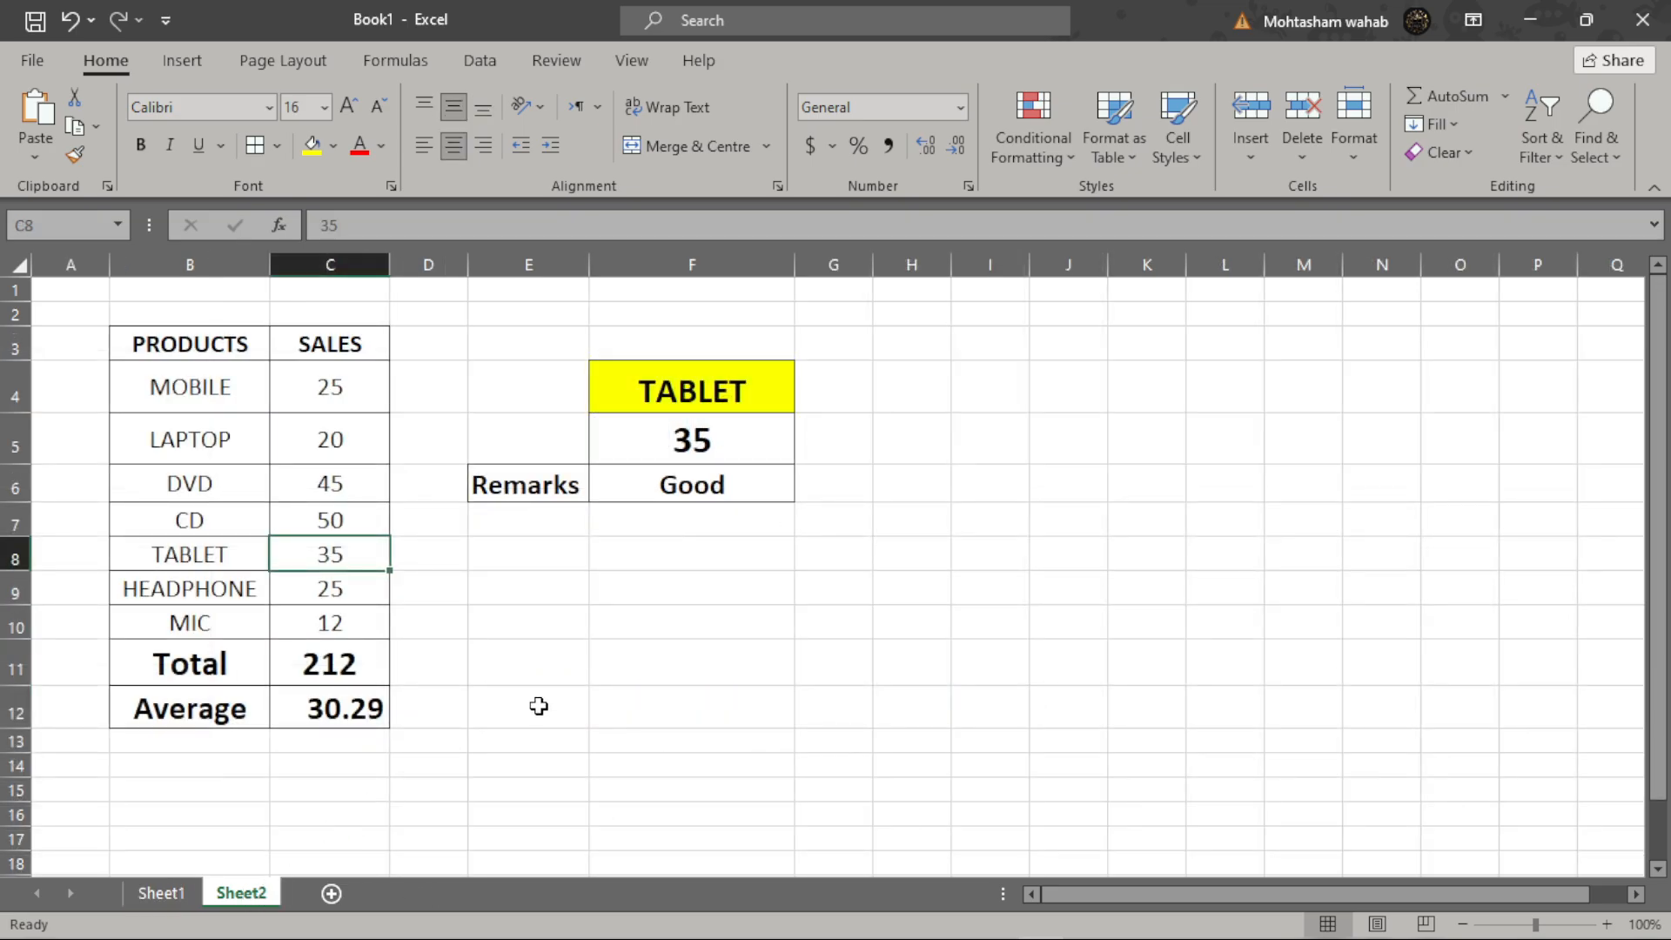